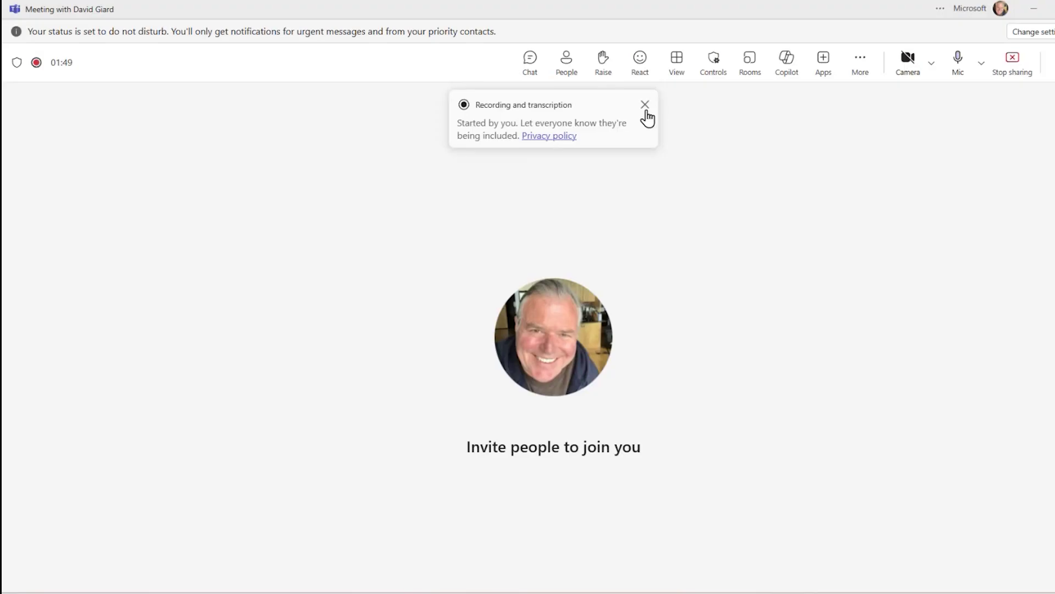
# Close the Recording and transcription notice over the live Teams meeting.
pyautogui.click(645, 106)
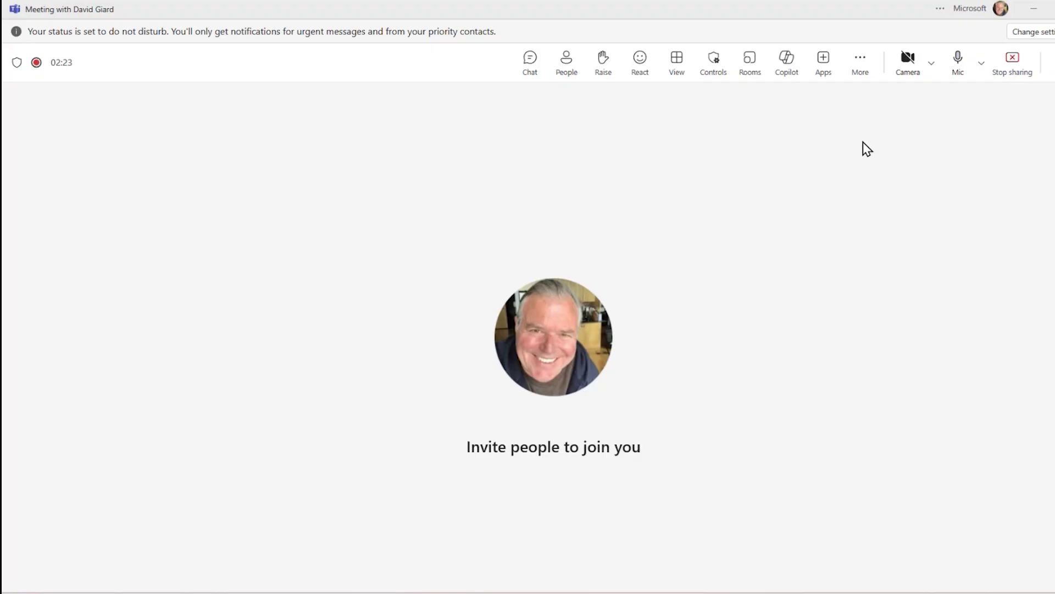
pyautogui.click(861, 62)
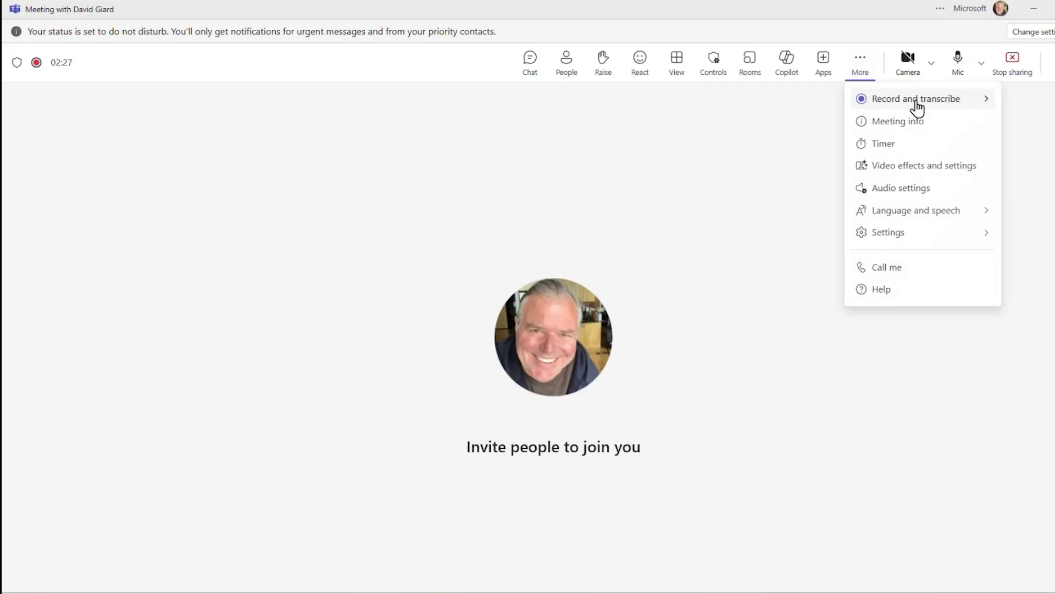
pyautogui.moveTo(915, 106)
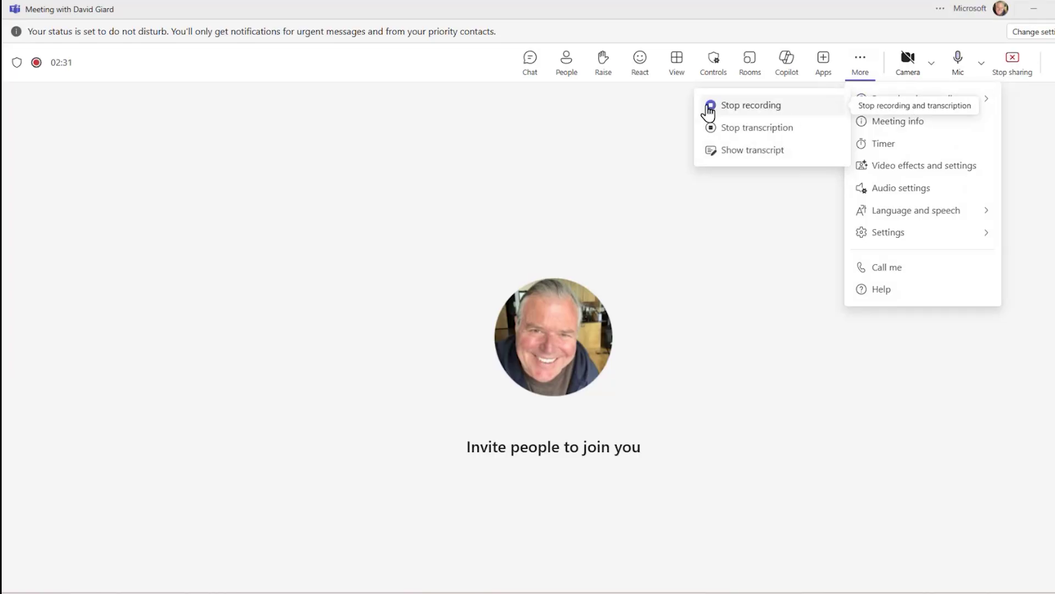
pyautogui.click(578, 155)
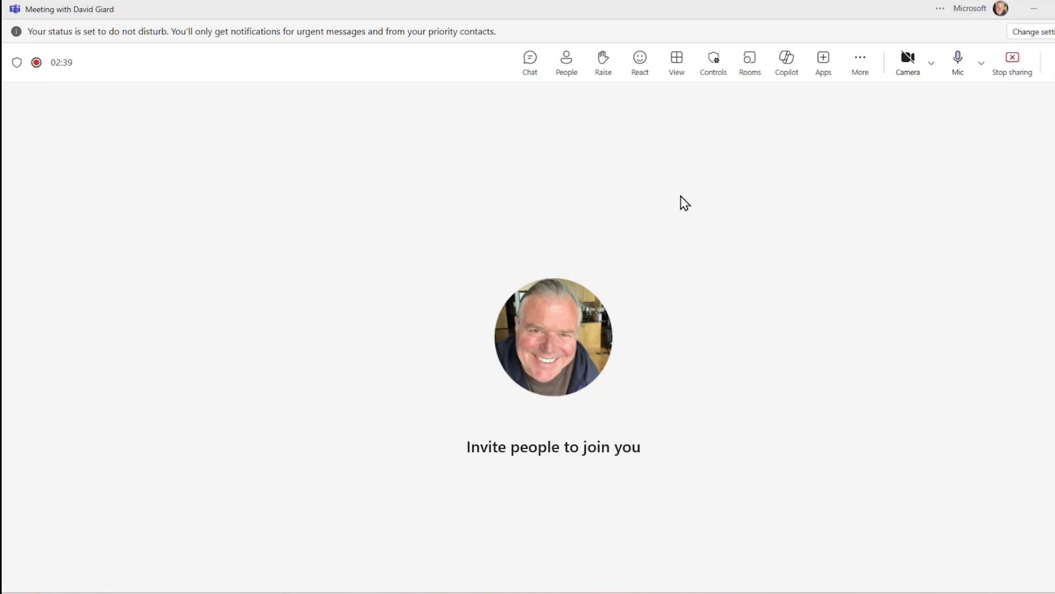
pyautogui.click(859, 69)
pyautogui.moveTo(872, 101)
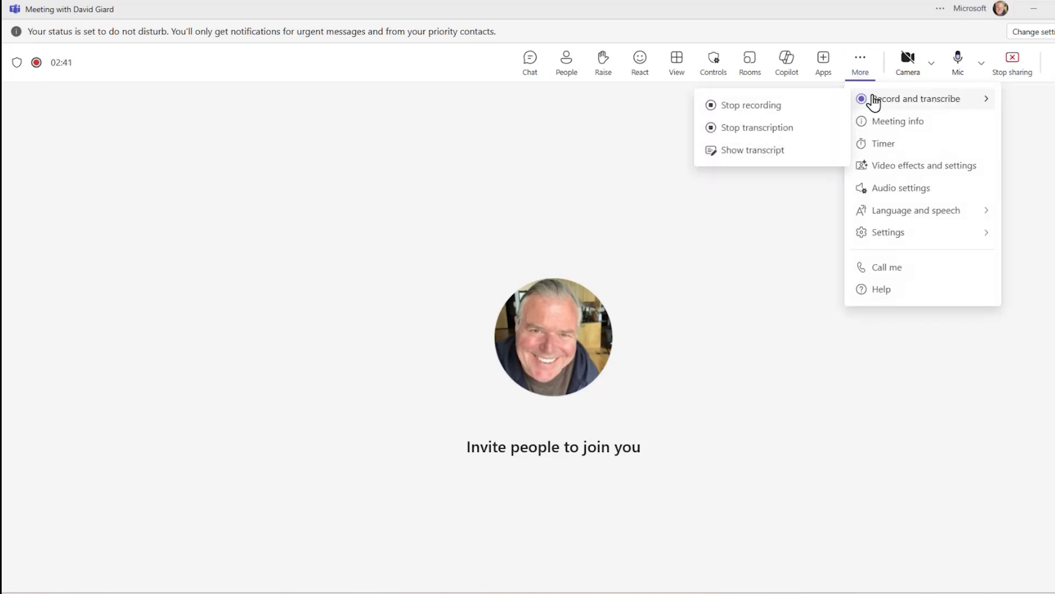
pyautogui.click(521, 144)
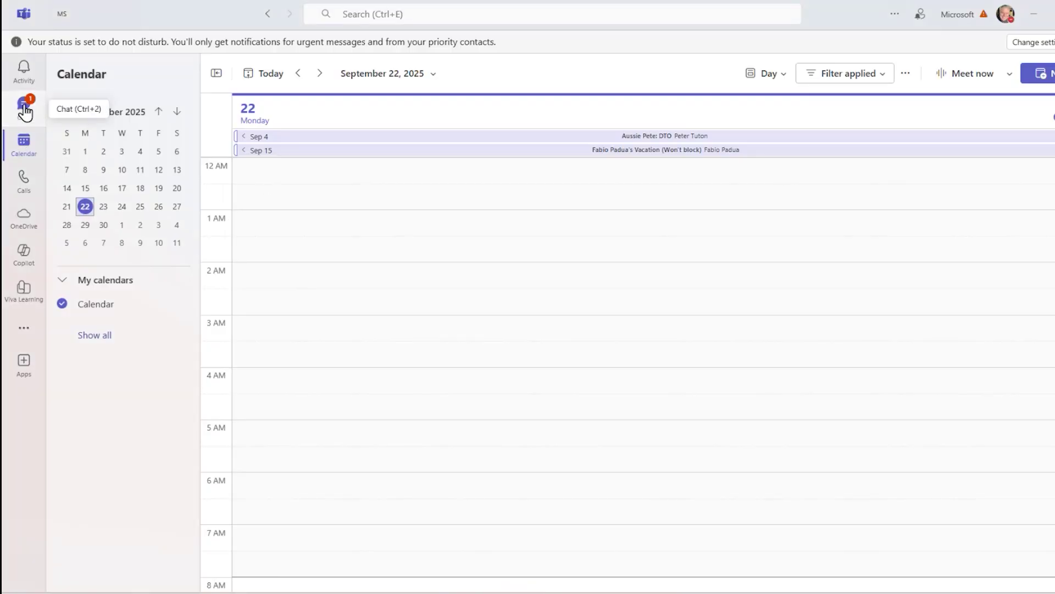
# Open the ended meeting's chat and its recap card showing the recording and AI notes.
pyautogui.click(25, 112)
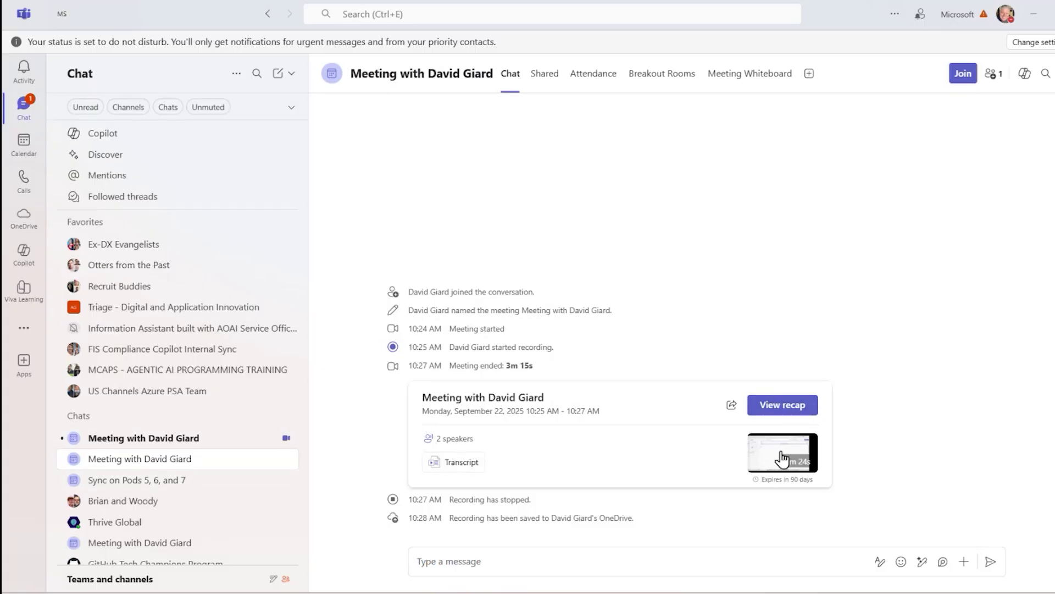
pyautogui.moveTo(784, 476)
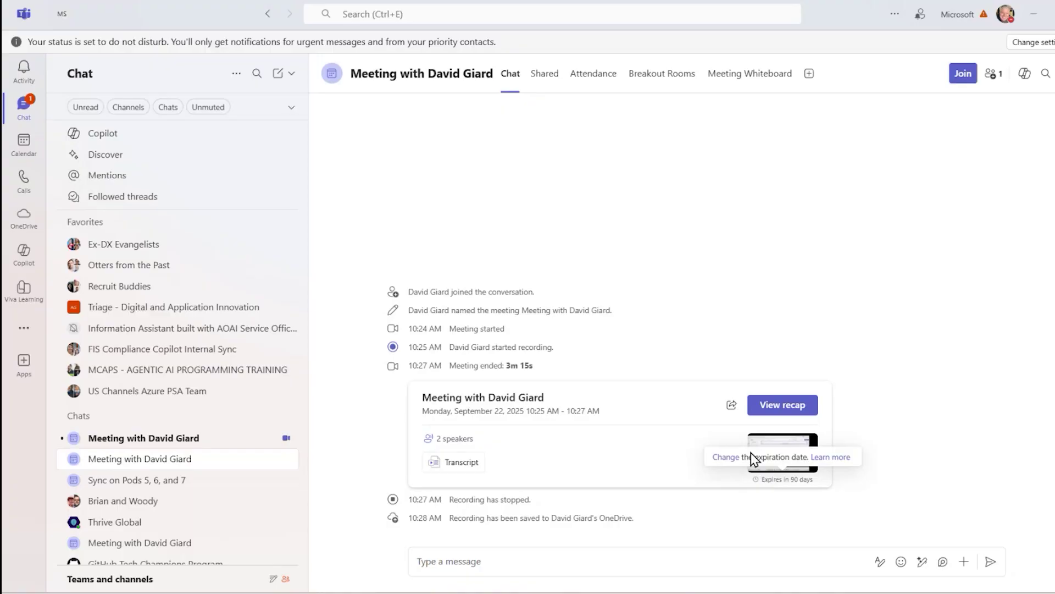
pyautogui.click(768, 445)
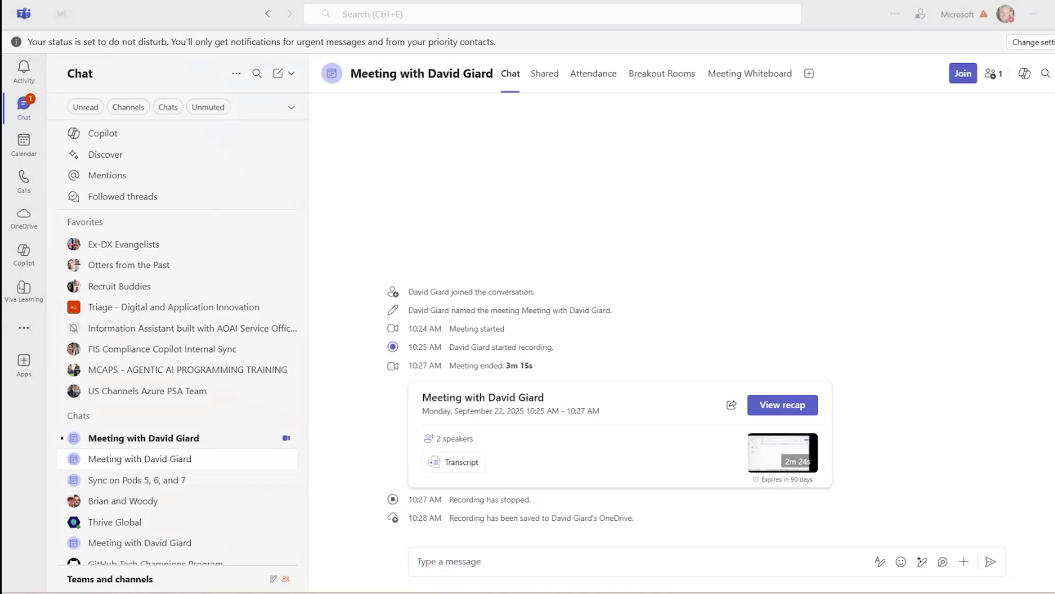
pyautogui.moveTo(0, 325); pyautogui.dragTo(478, 8)
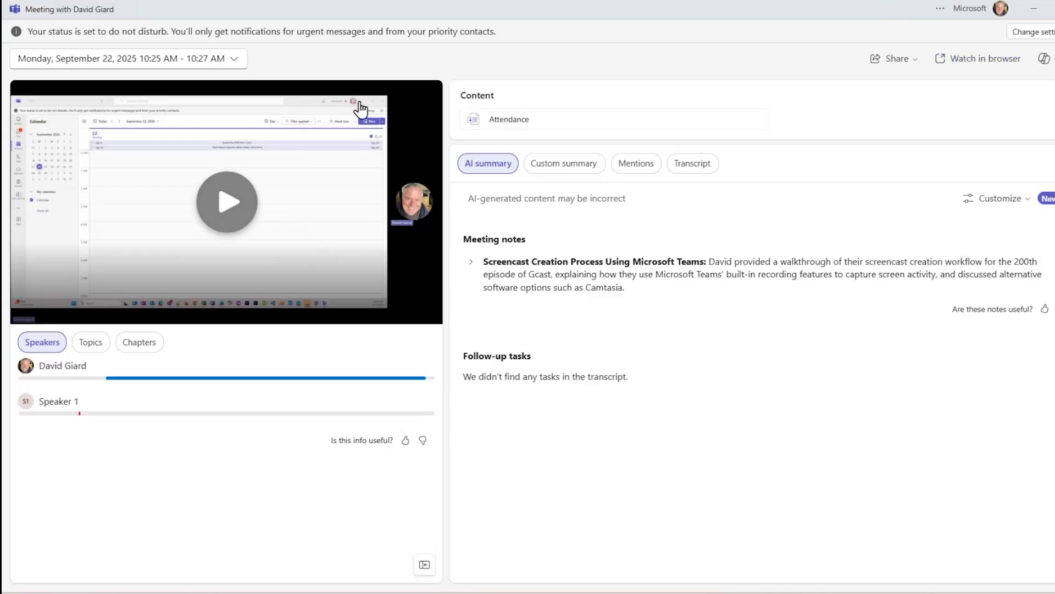
# Watch the meeting recording in Stream in the browser and download it as an MP4.
pyautogui.click(988, 62)
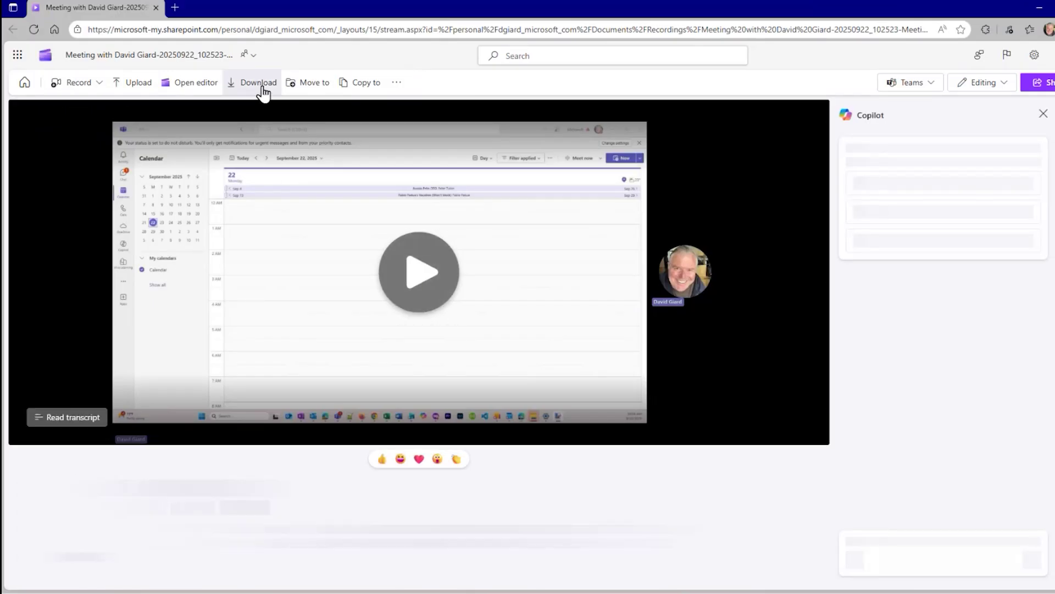
pyautogui.click(258, 84)
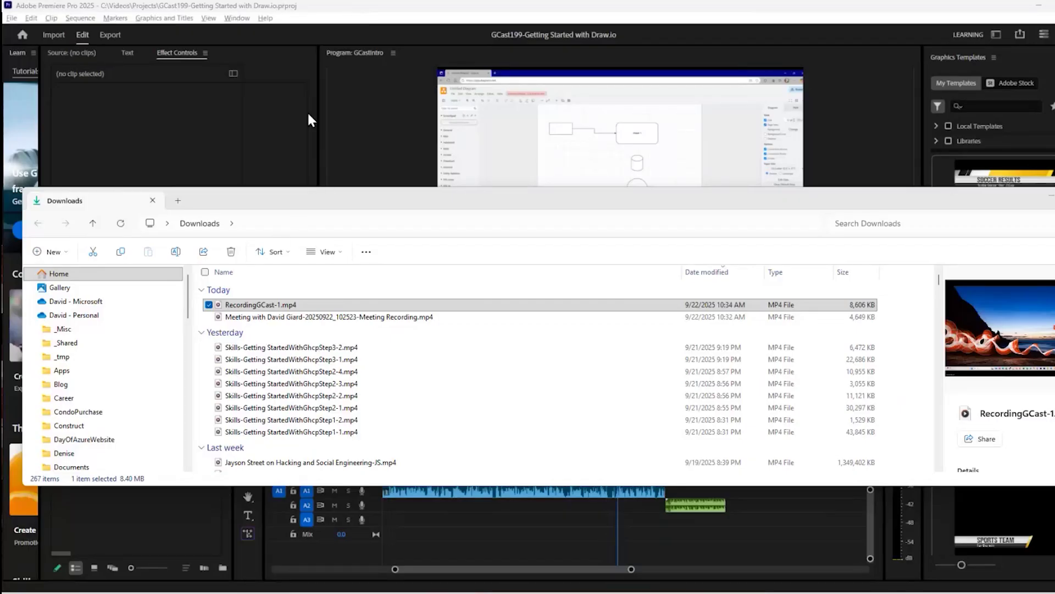
# Save a copy of the project as GCast200-Lorem Ipsum.prproj in the Projects folder.
pyautogui.click(336, 103)
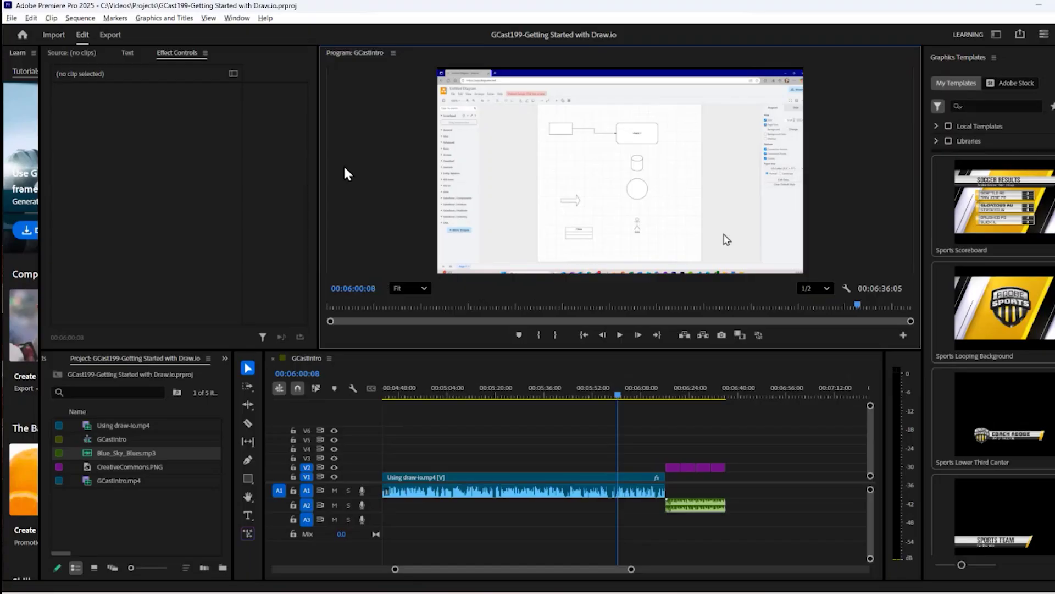
pyautogui.click(12, 21)
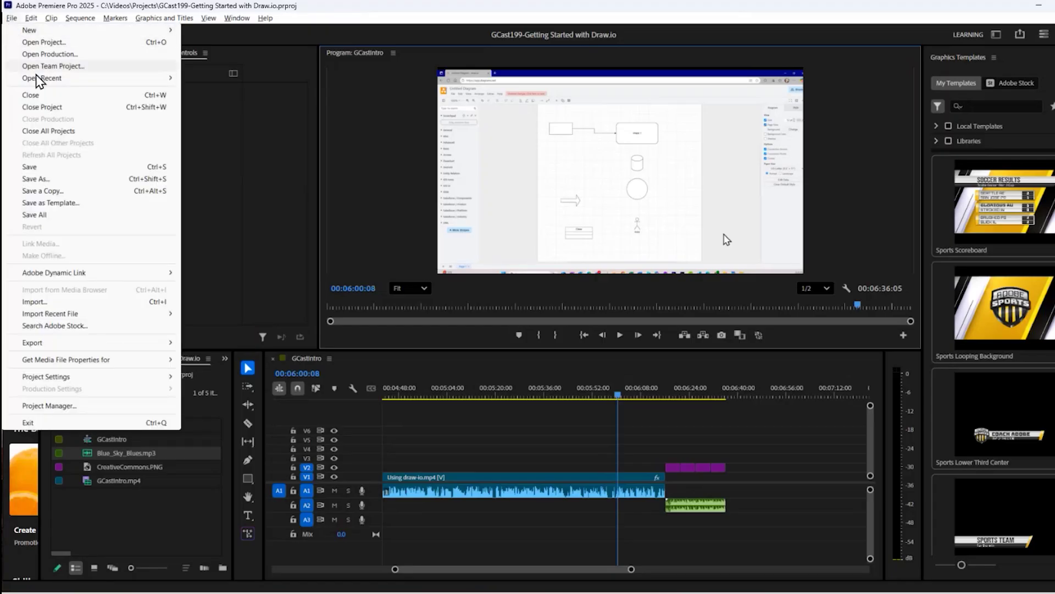
pyautogui.click(47, 182)
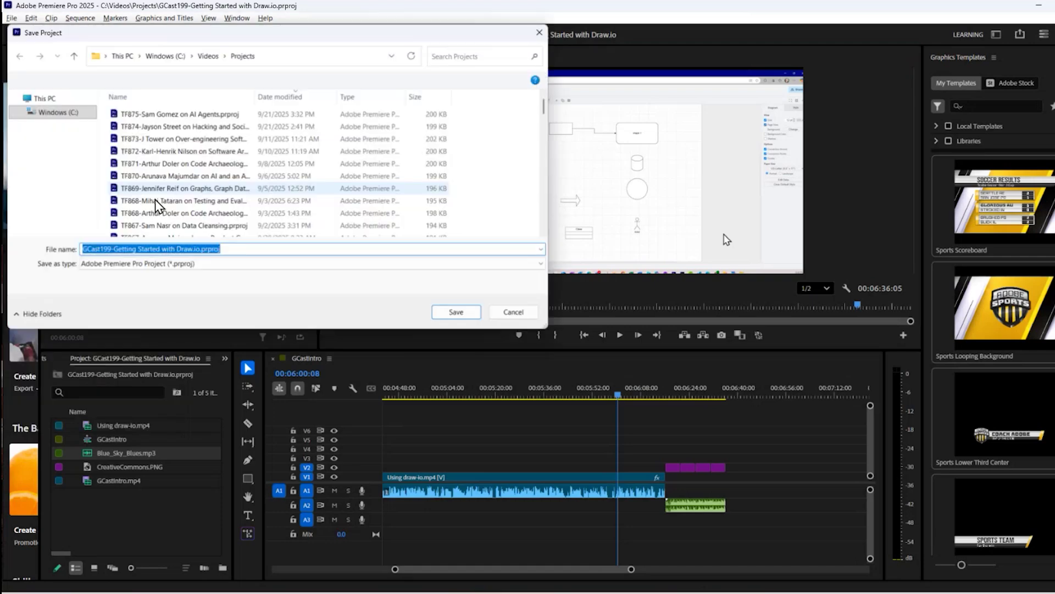
pyautogui.click(240, 250)
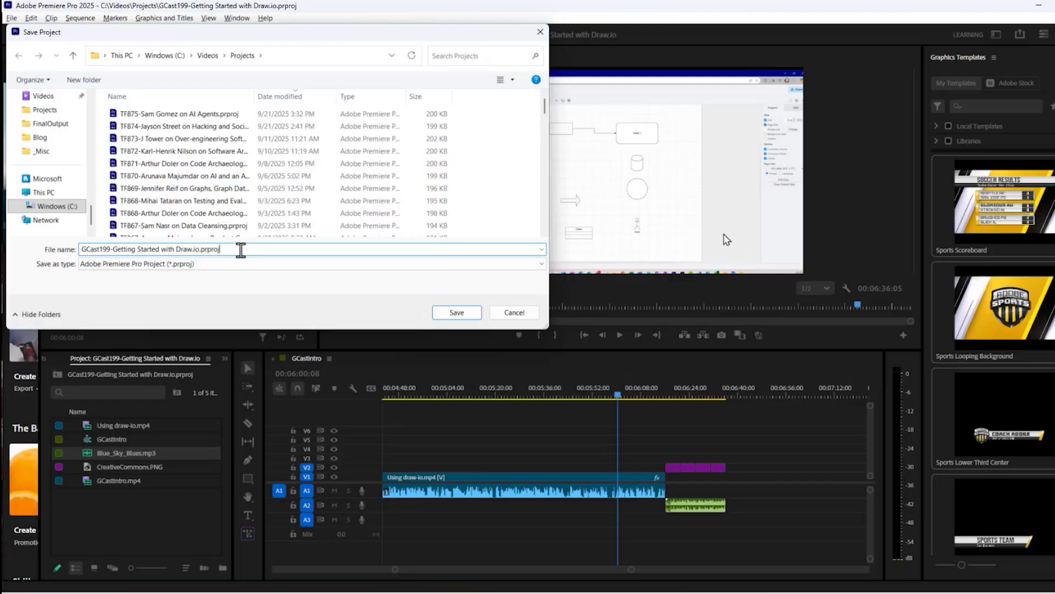
pyautogui.hotkey('ctrl', 'shift', 'Left')
pyautogui.hotkey('ctrl', 'shift', 'Left')
pyautogui.hotkey('ctrl', 'shift', 'Left')
pyautogui.hotkey('ctrl', 'shift', 'Left')
pyautogui.hotkey('ctrl', 'shift', 'Left')
pyautogui.hotkey('ctrl', 'shift', 'Left')
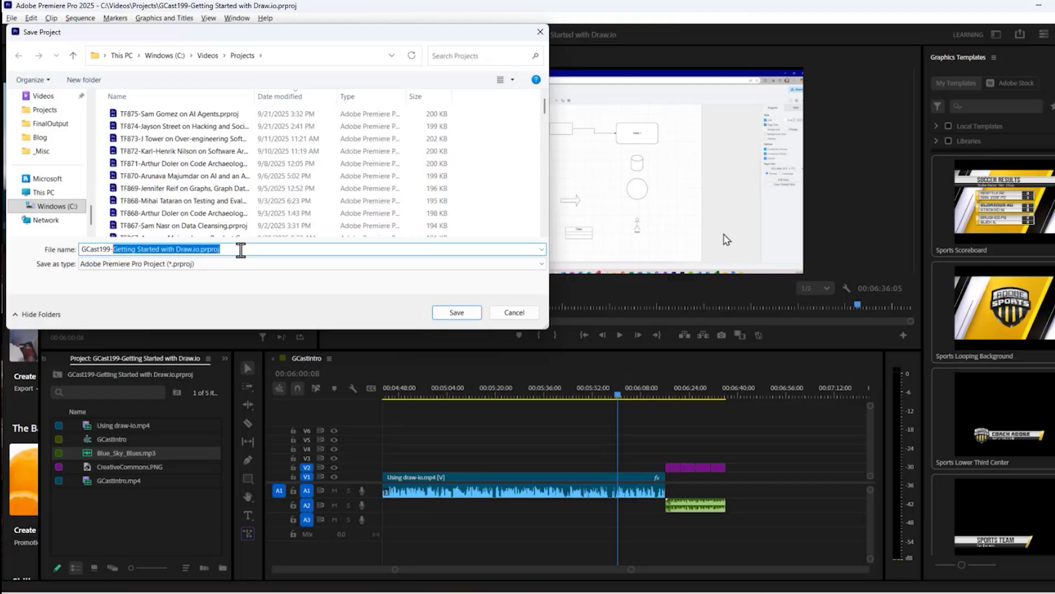
pyautogui.press('BackSpace')
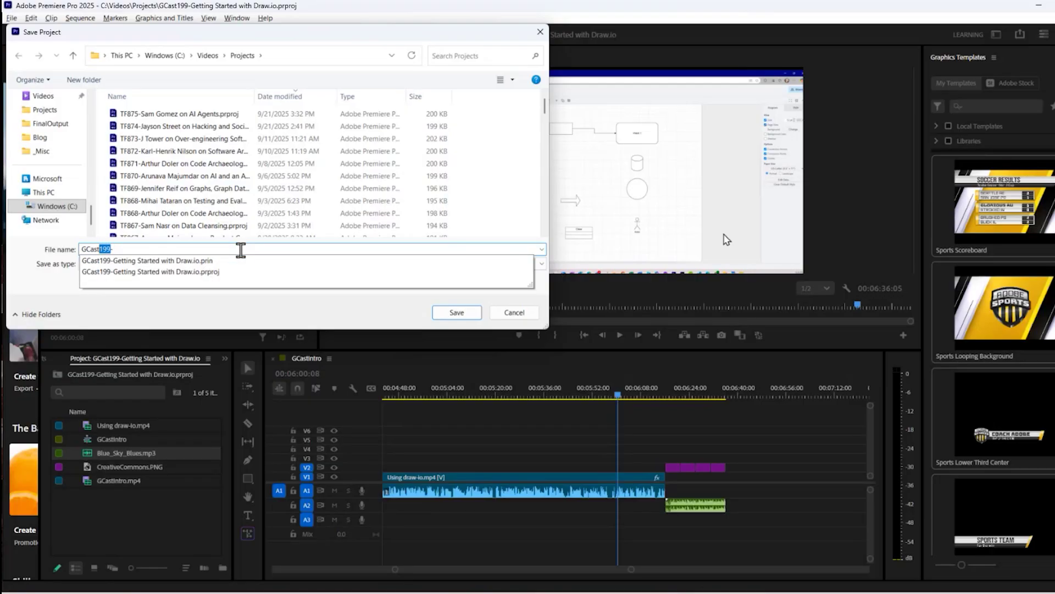
pyautogui.write('200')
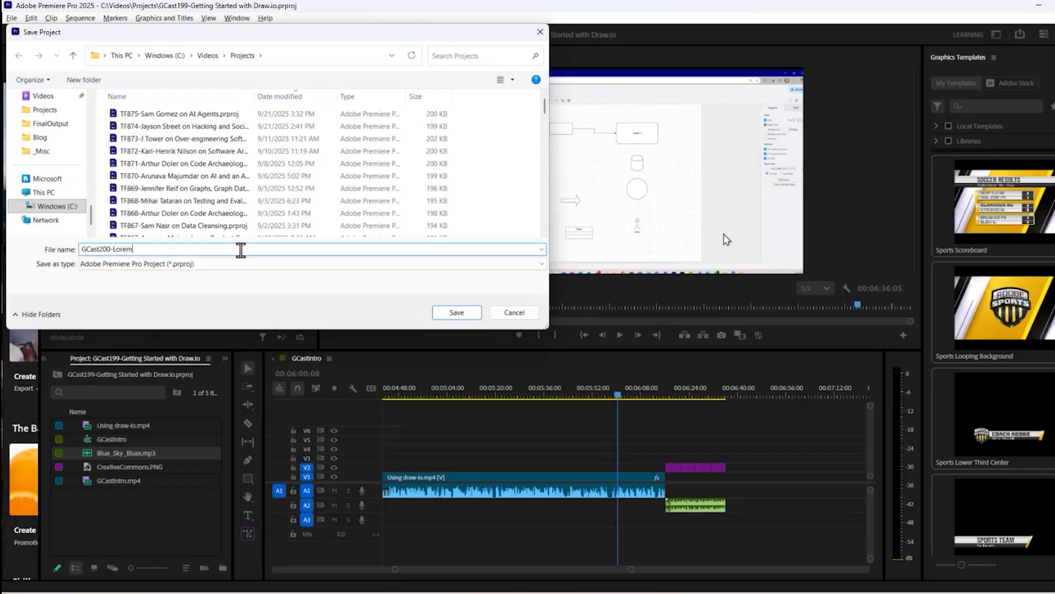
pyautogui.write('-LoremIpsum')
pyautogui.press('Return')
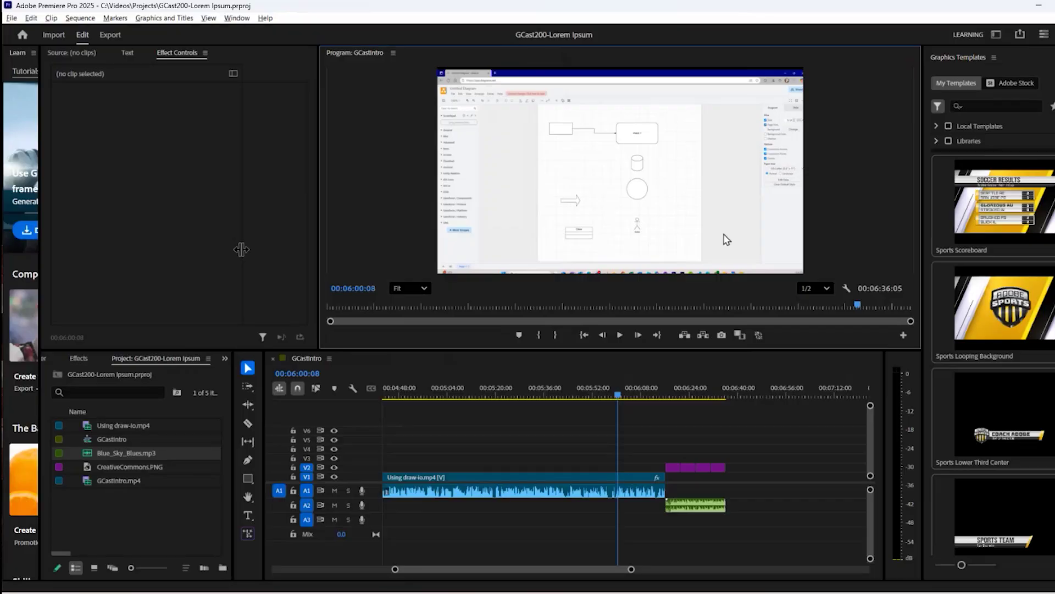
# Remove the Using draw-io.mp4 asset and its clip from the project.
pyautogui.click(140, 360)
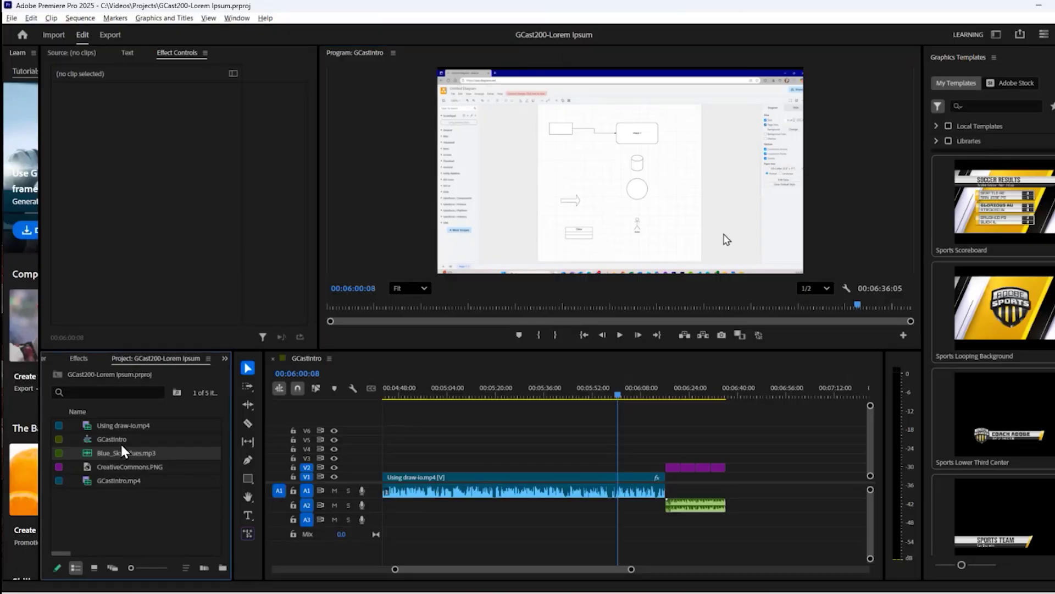
pyautogui.click(147, 425)
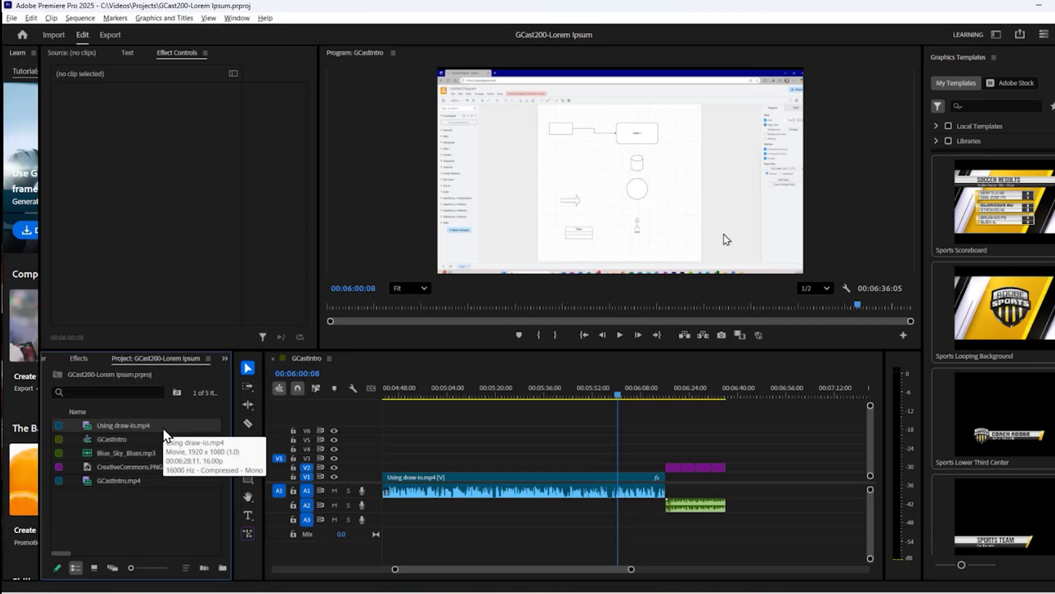
pyautogui.press('Delete')
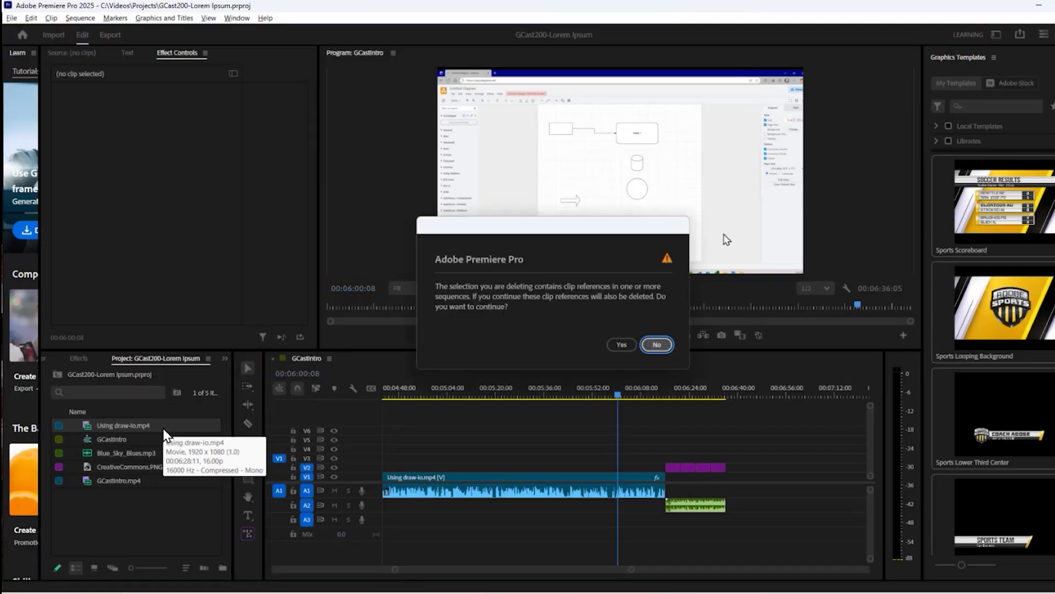
pyautogui.click(614, 345)
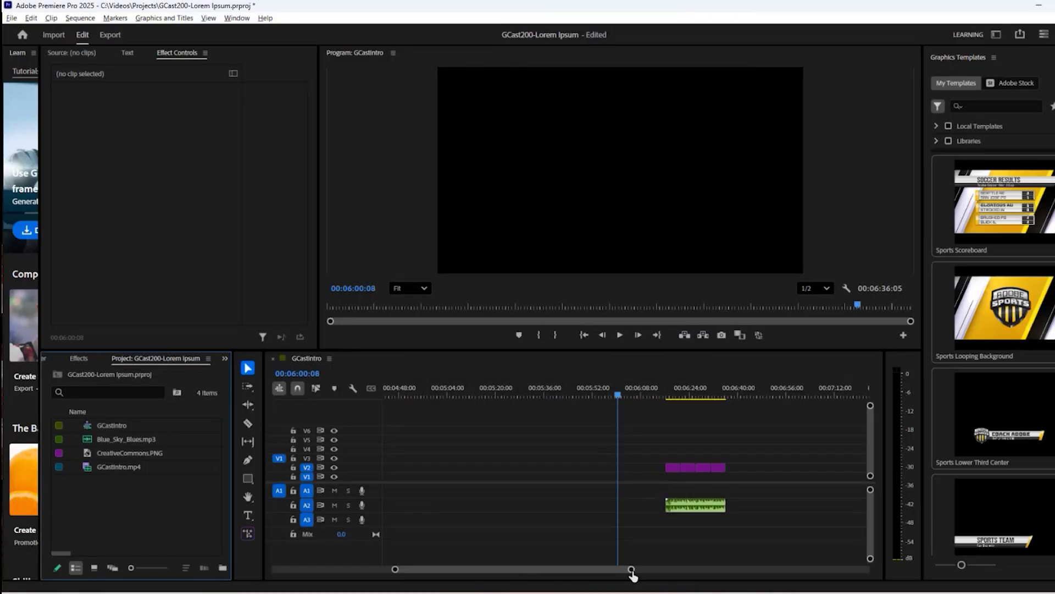
# Widen the timeline and scrub the intro to the green 199 graphic at 00:00:07:28.
pyautogui.moveTo(631, 569); pyautogui.dragTo(678, 568)
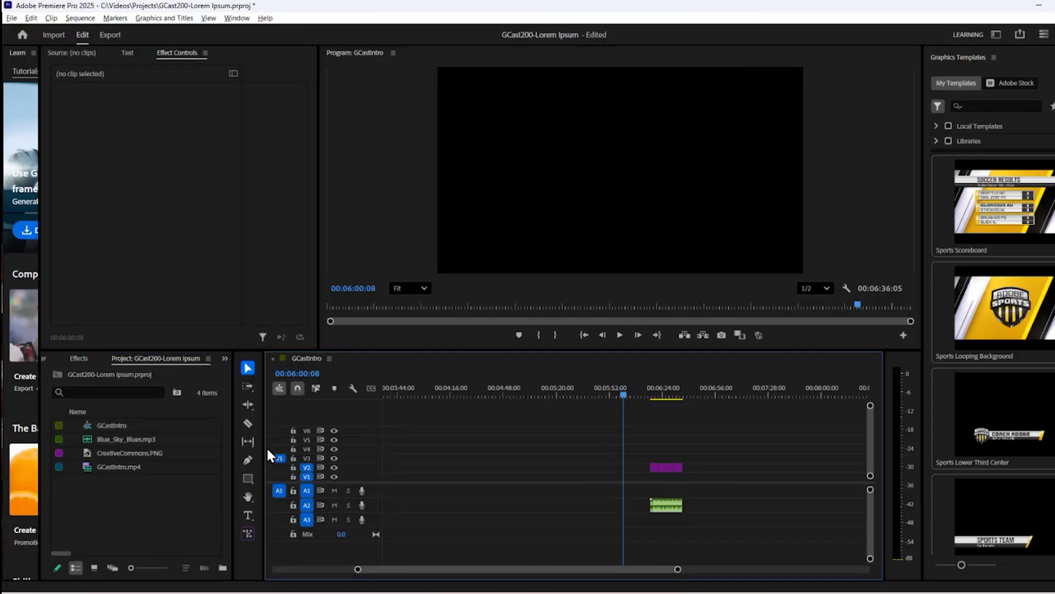
pyautogui.moveTo(263, 452); pyautogui.dragTo(160, 451)
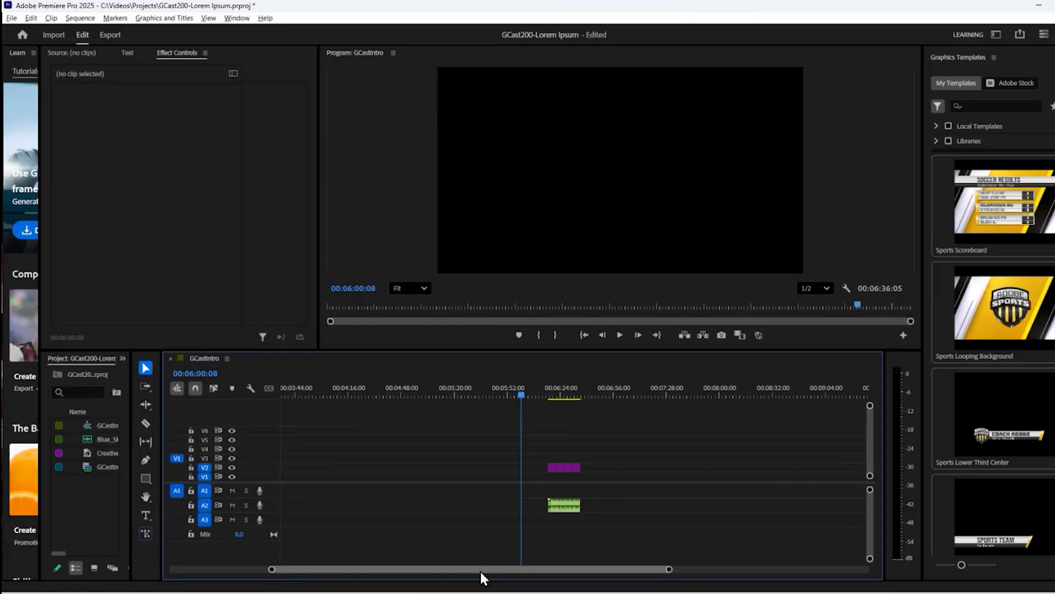
pyautogui.moveTo(480, 570); pyautogui.dragTo(273, 571)
pyautogui.click(283, 391)
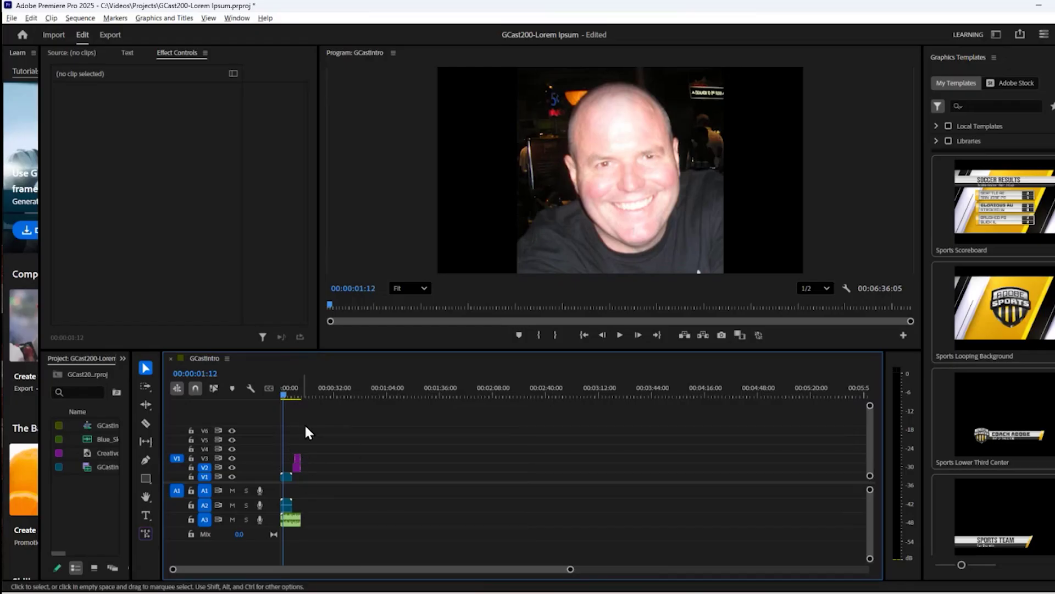
pyautogui.moveTo(571, 569); pyautogui.dragTo(228, 569)
pyautogui.click(555, 394)
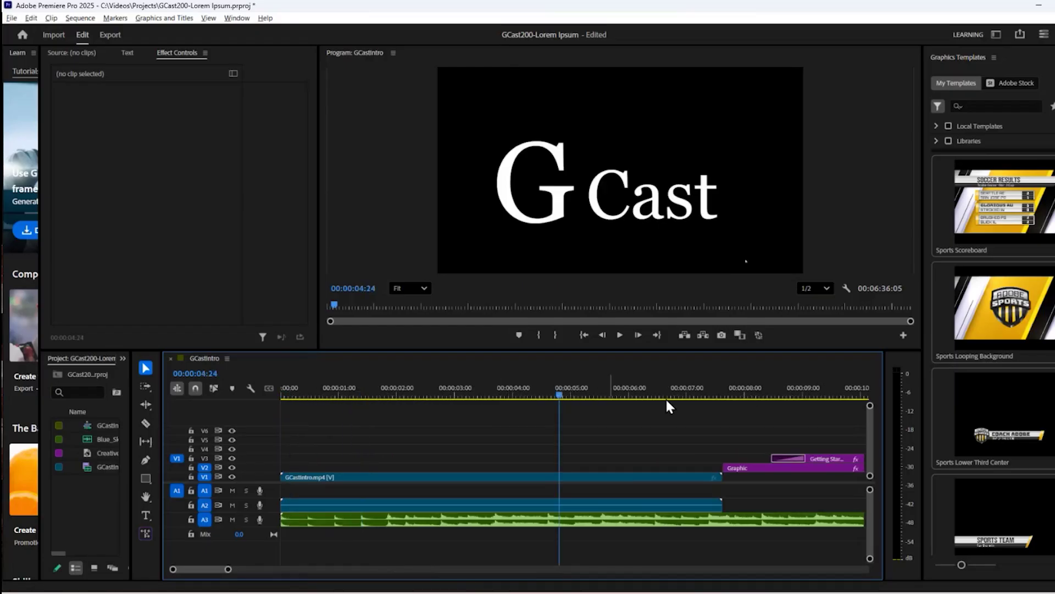
pyautogui.click(615, 393)
pyautogui.moveTo(618, 392); pyautogui.dragTo(692, 393)
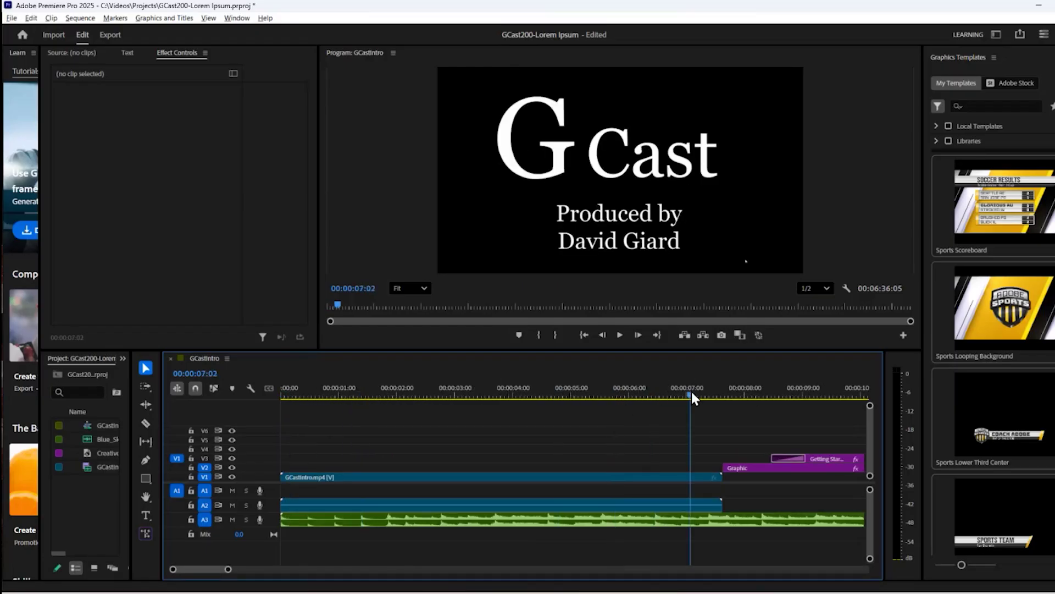
pyautogui.click(742, 386)
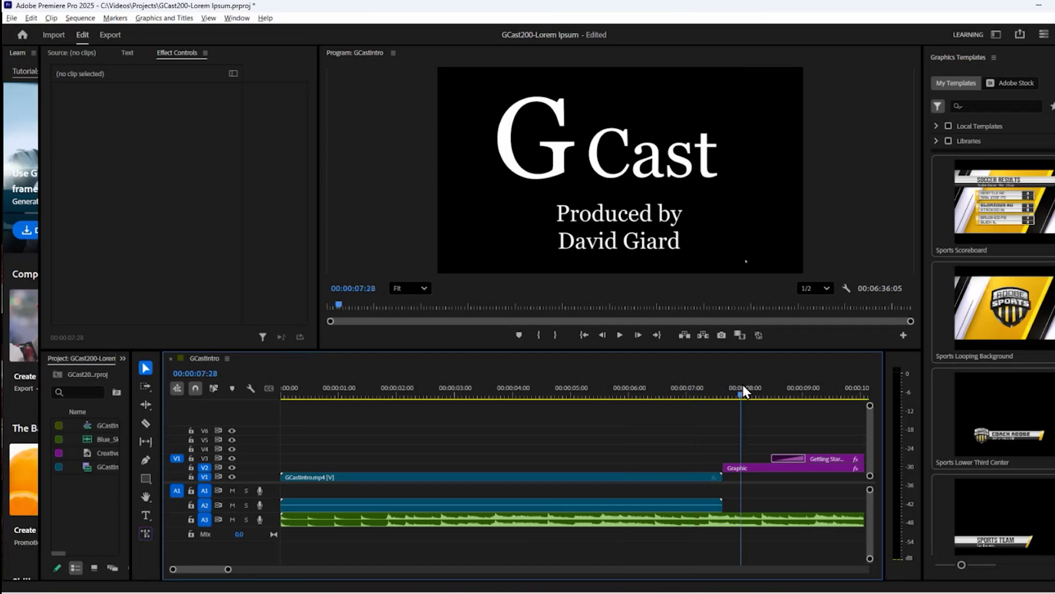
pyautogui.doubleClick(752, 470)
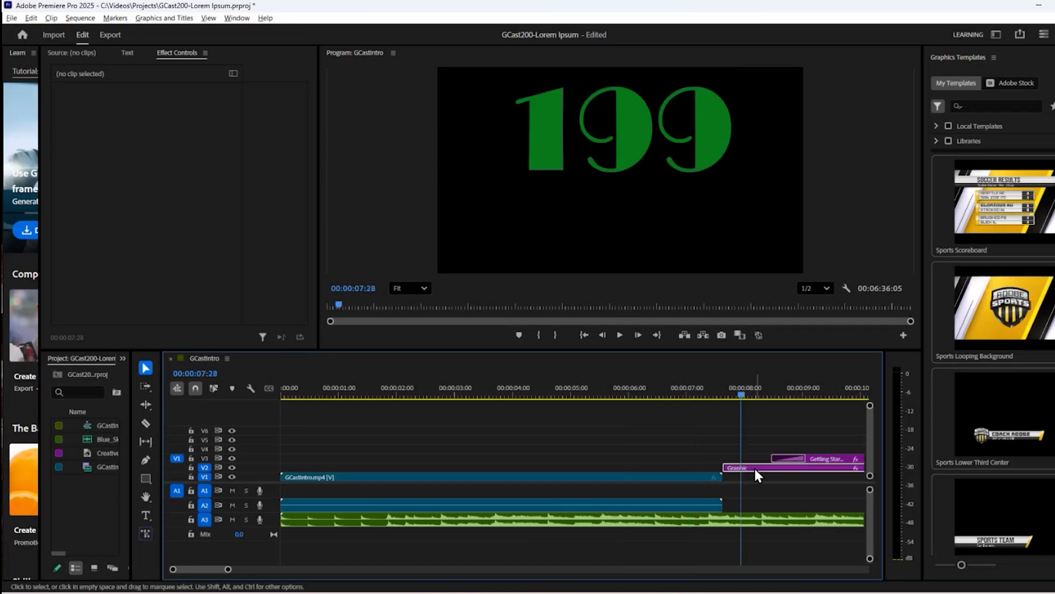
# Change the green graphic's episode number from 199 to 200.
pyautogui.click(616, 146)
pyautogui.doubleClick(598, 111)
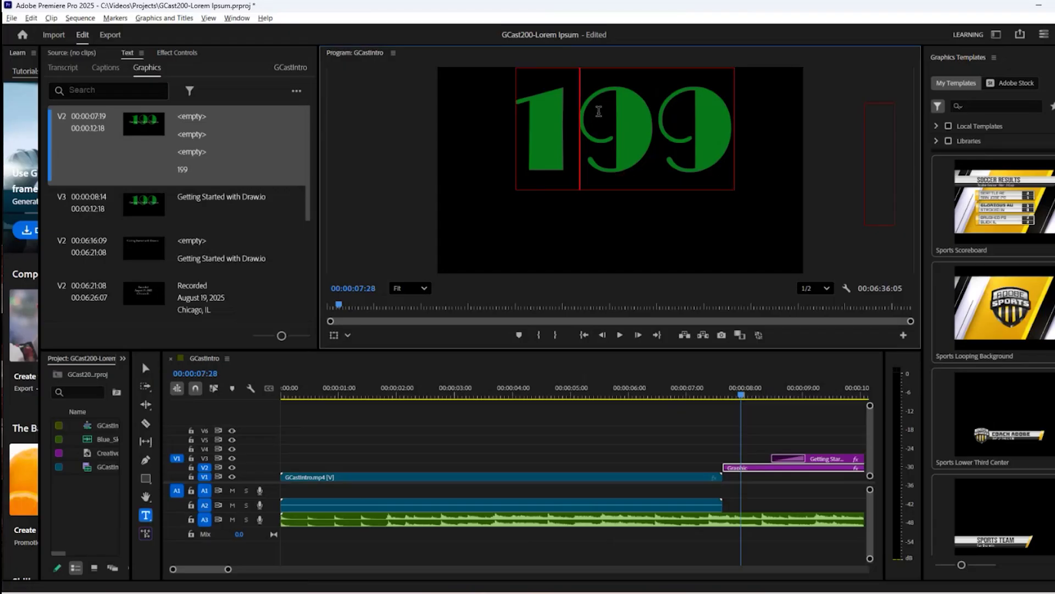
pyautogui.hotkey('ctrl', 'a')
pyautogui.write('200')
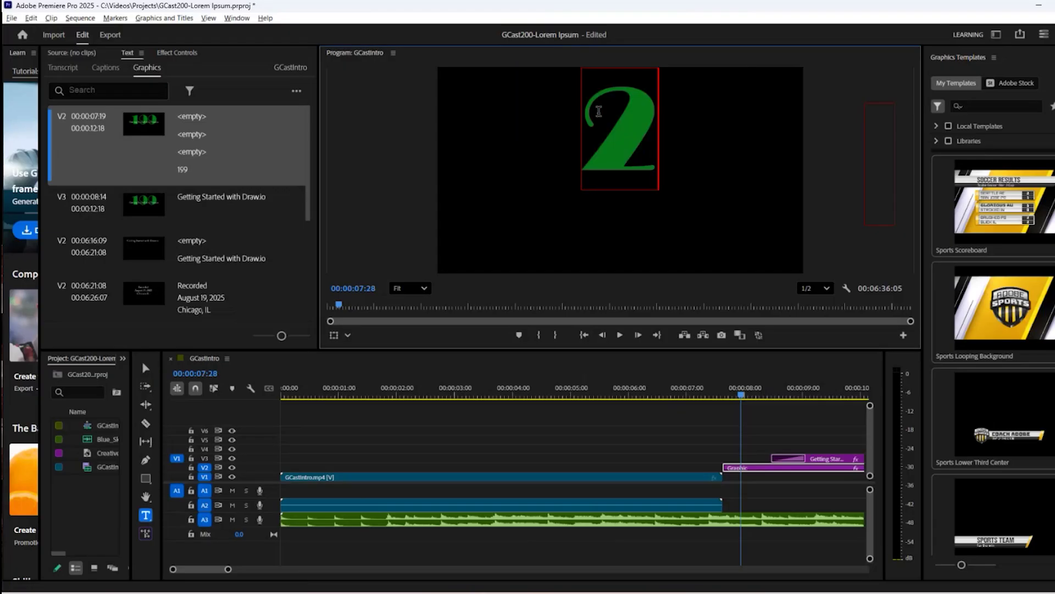
# Replace the Getting Started with Draw.io title text with Lorem Ipsum.
pyautogui.click(837, 393)
pyautogui.click(828, 458)
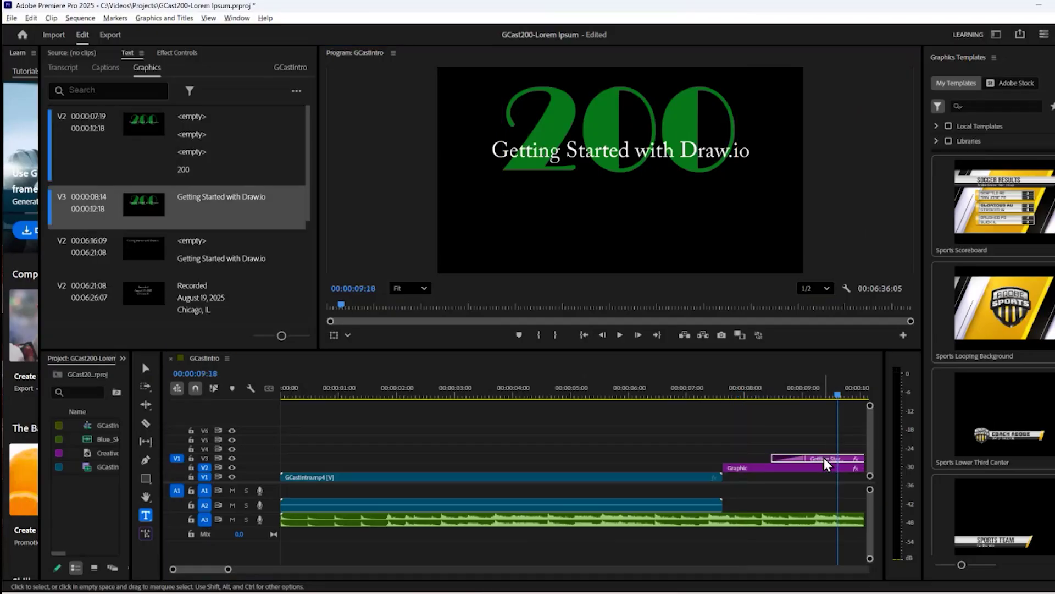
pyautogui.click(648, 154)
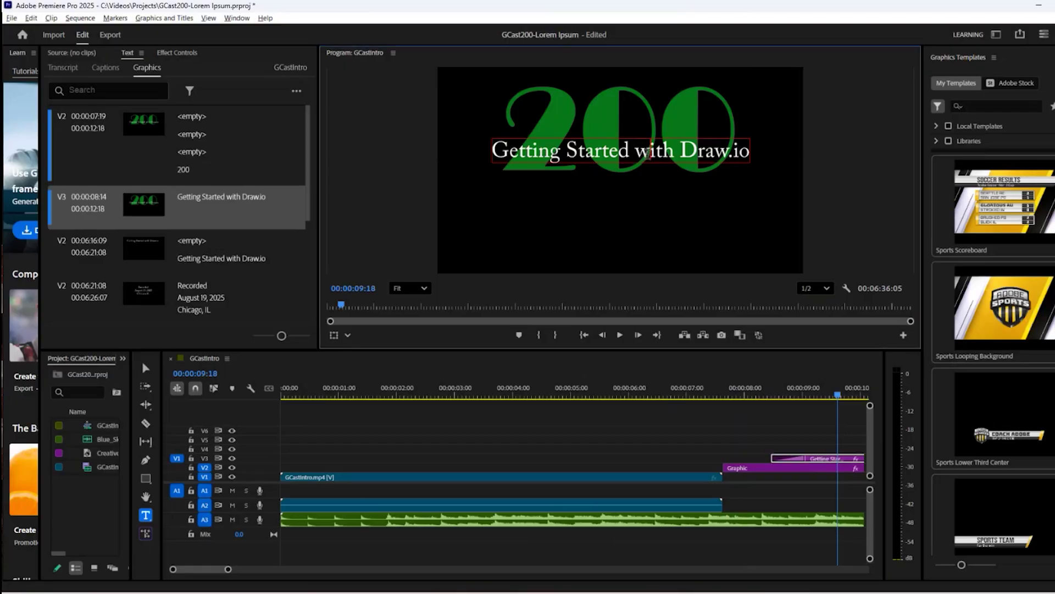
pyautogui.hotkey('ctrl', 'a')
pyautogui.write(':pre')
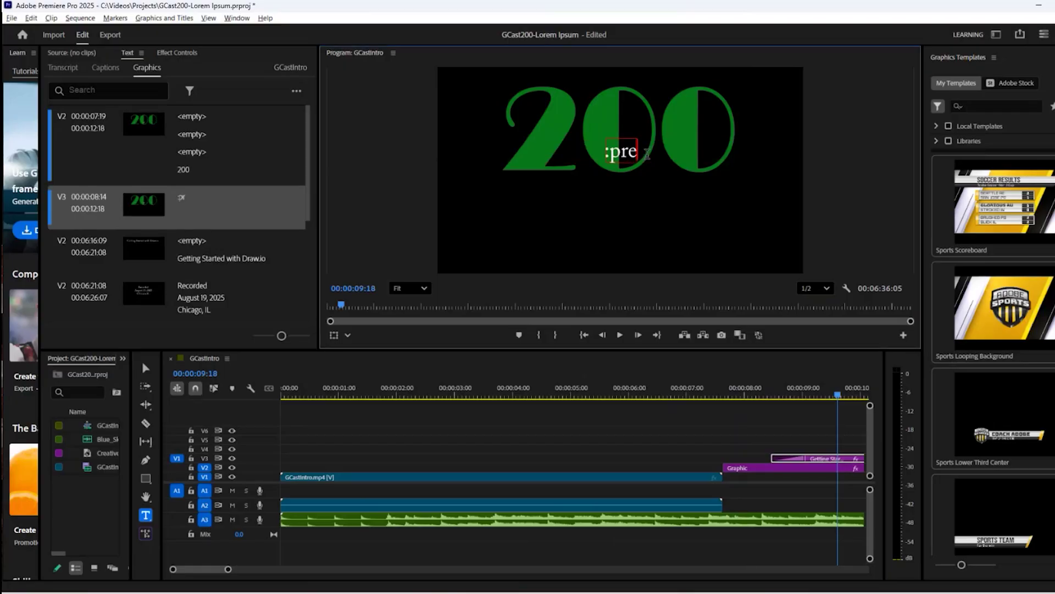
pyautogui.press('BackSpace')
pyautogui.press('BackSpace')
pyautogui.press('BackSpace')
pyautogui.press('BackSpace')
pyautogui.write('Lorem Is')
pyautogui.press('BackSpace')
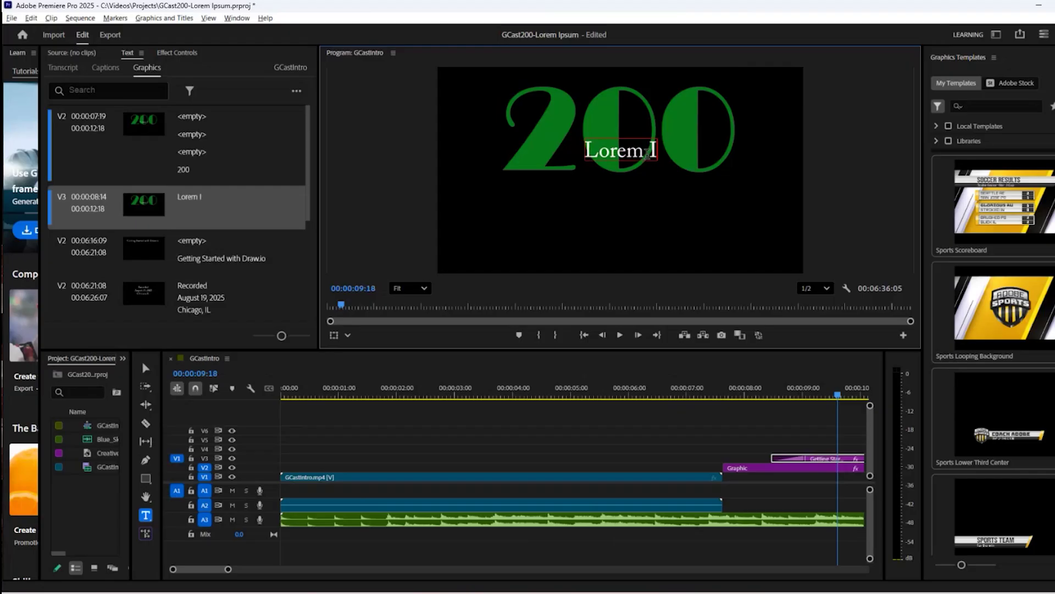
pyautogui.write('psum')
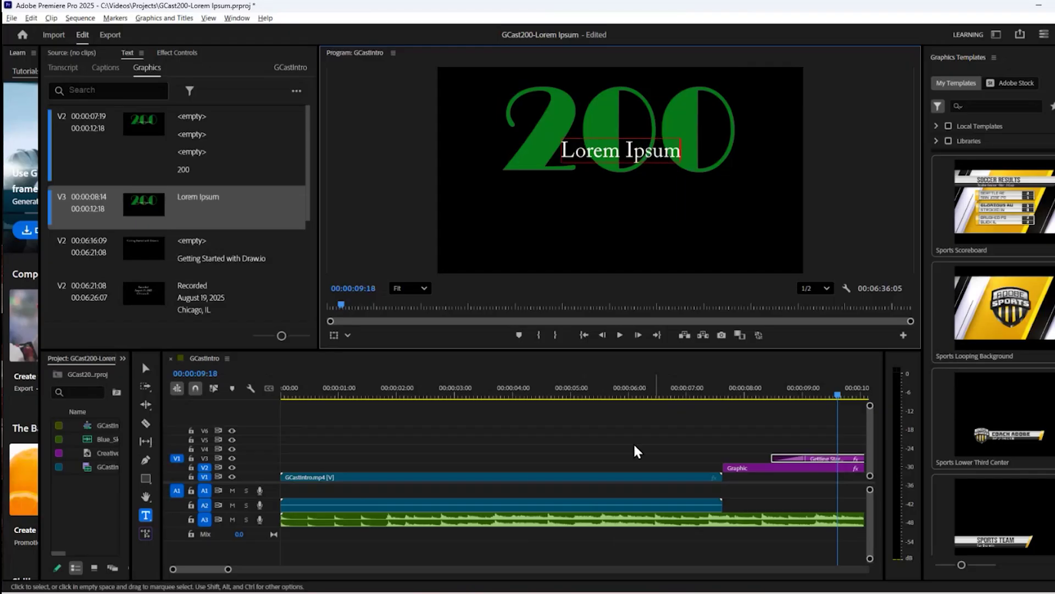
pyautogui.moveTo(227, 570); pyautogui.dragTo(245, 569)
pyautogui.press('End')
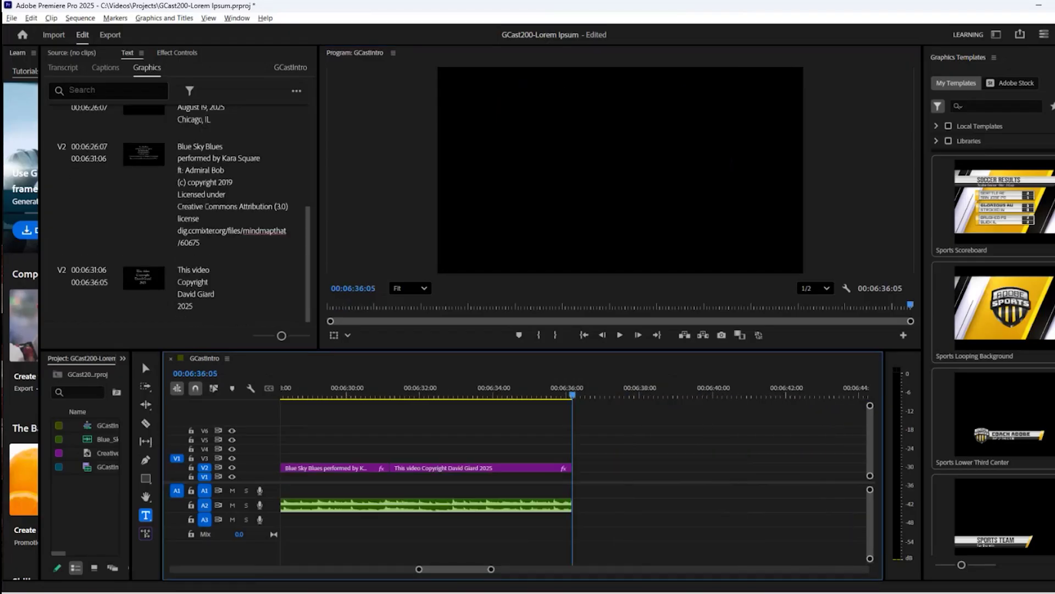
pyautogui.moveTo(419, 570); pyautogui.dragTo(382, 569)
# Change the closing Draw.io title text to lorem ipsum.
pyautogui.click(413, 392)
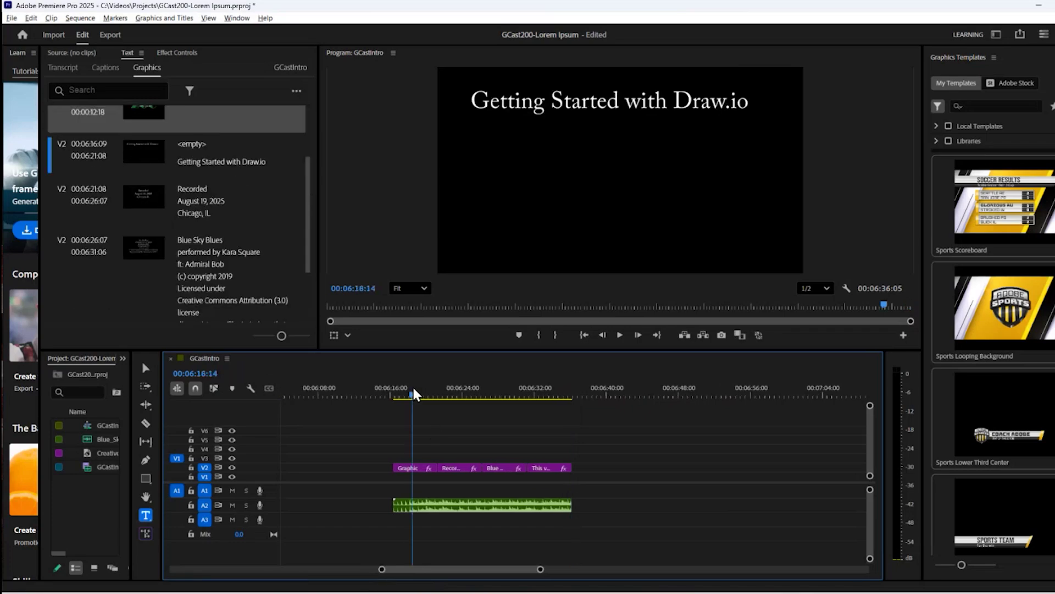
pyautogui.click(409, 468)
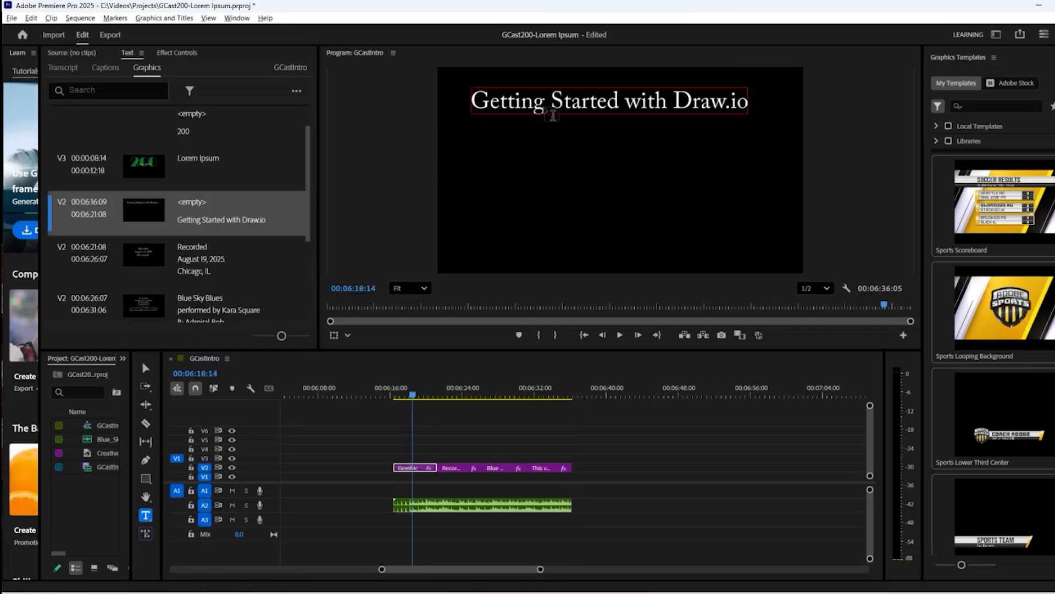
pyautogui.click(548, 101)
pyautogui.hotkey('ctrl', 'a')
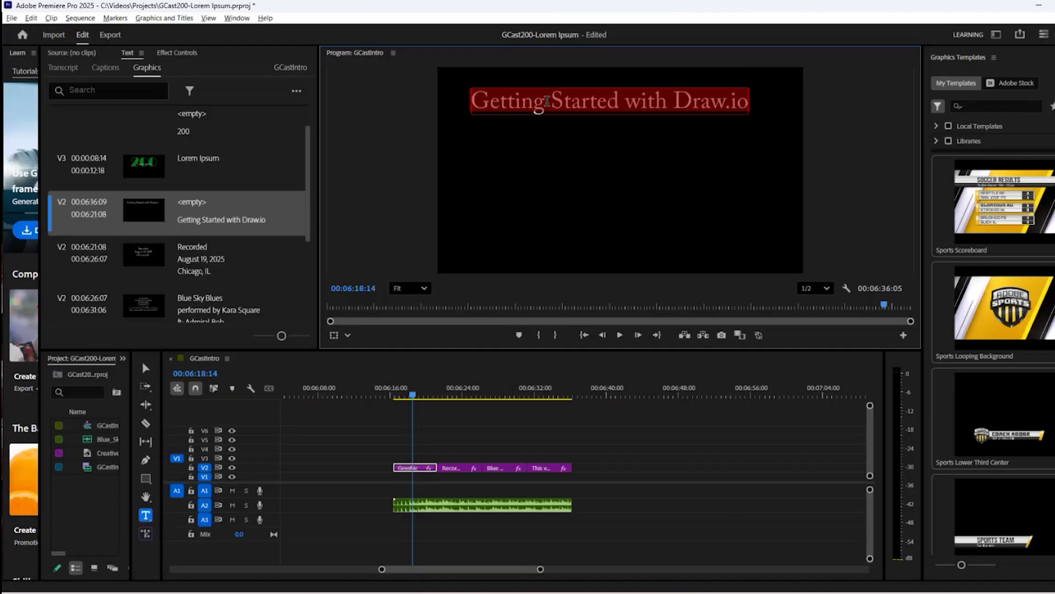
pyautogui.write('lorem ipsum')
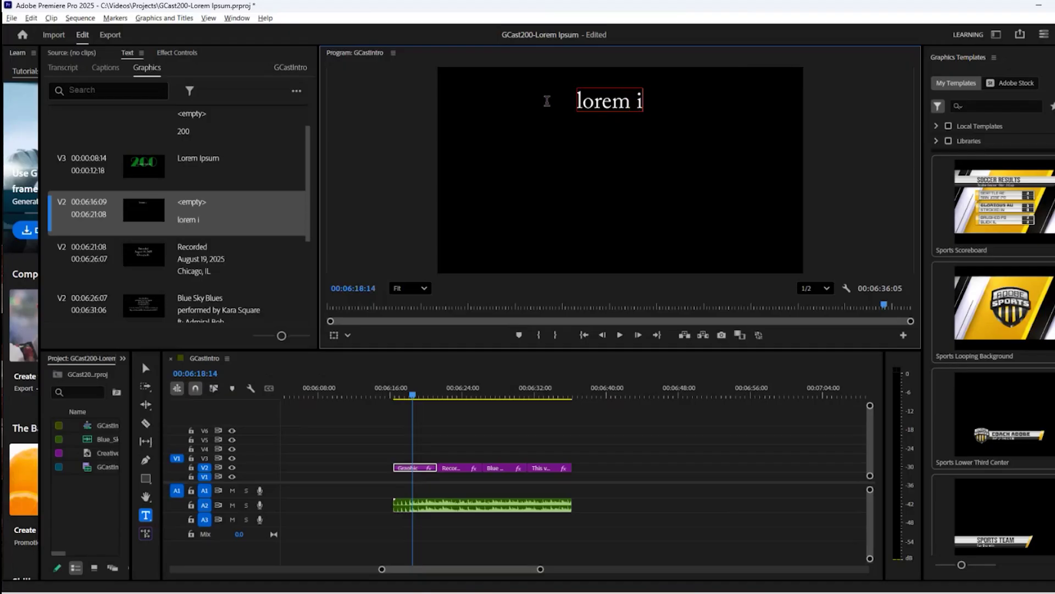
# Edit the Recorded credit's date from August 19 to September 22.
pyautogui.click(465, 391)
pyautogui.click(620, 144)
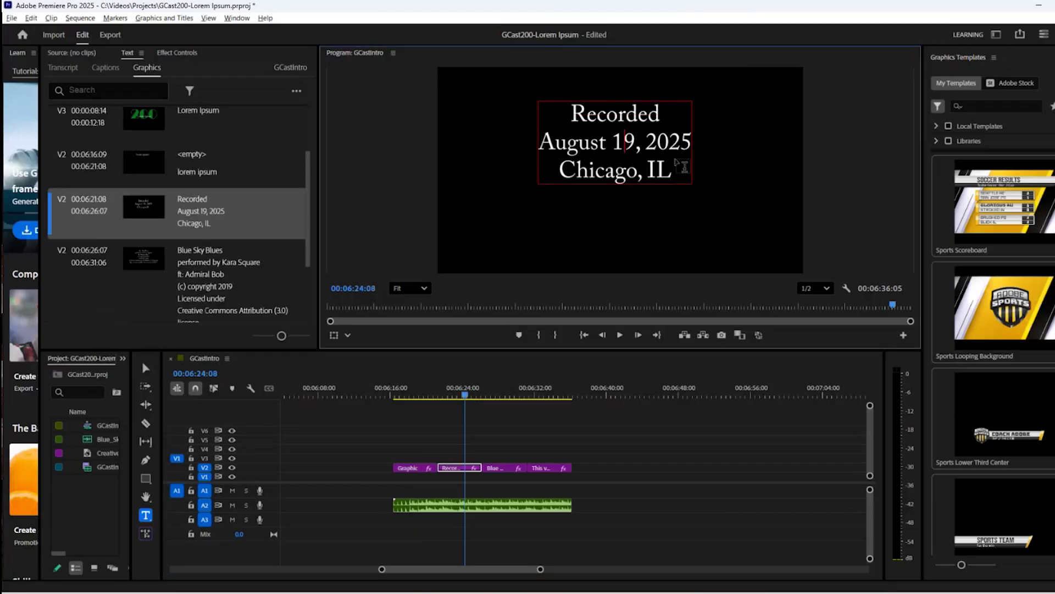
pyautogui.press('Left')
pyautogui.press('Left')
pyautogui.press('BackSpace')
pyautogui.press('BackSpace')
pyautogui.press('BackSpace')
pyautogui.press('BackSpace')
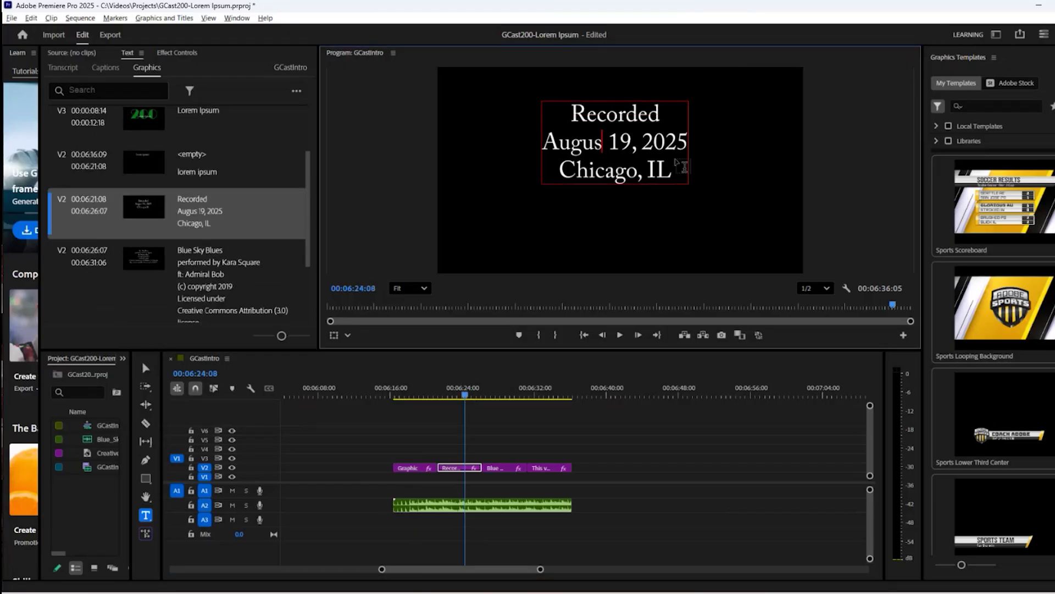
pyautogui.press('BackSpace')
pyautogui.press('BackSpace')
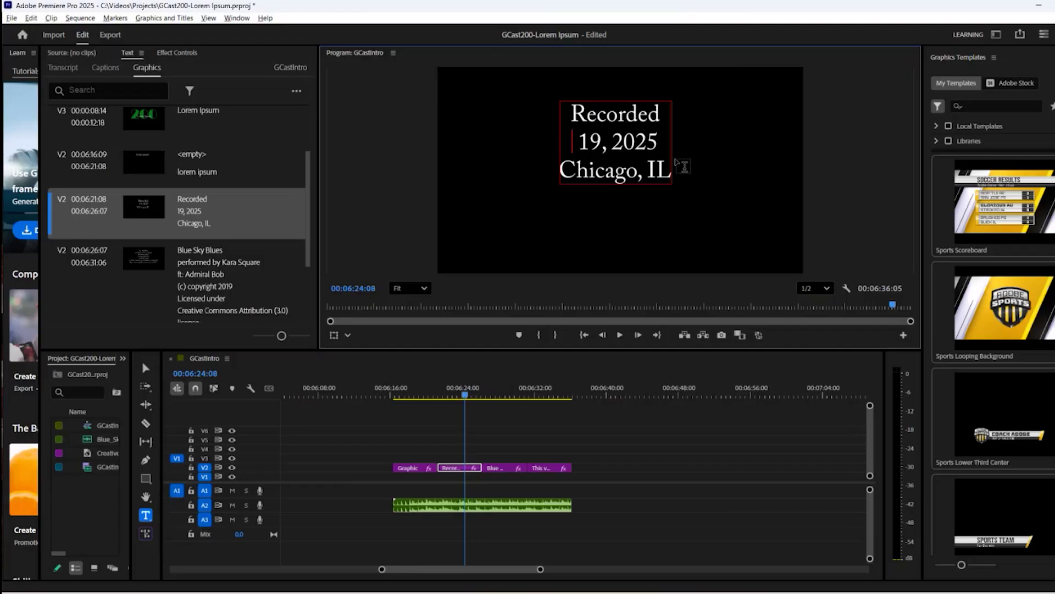
pyautogui.write('Septe')
pyautogui.write('mber')
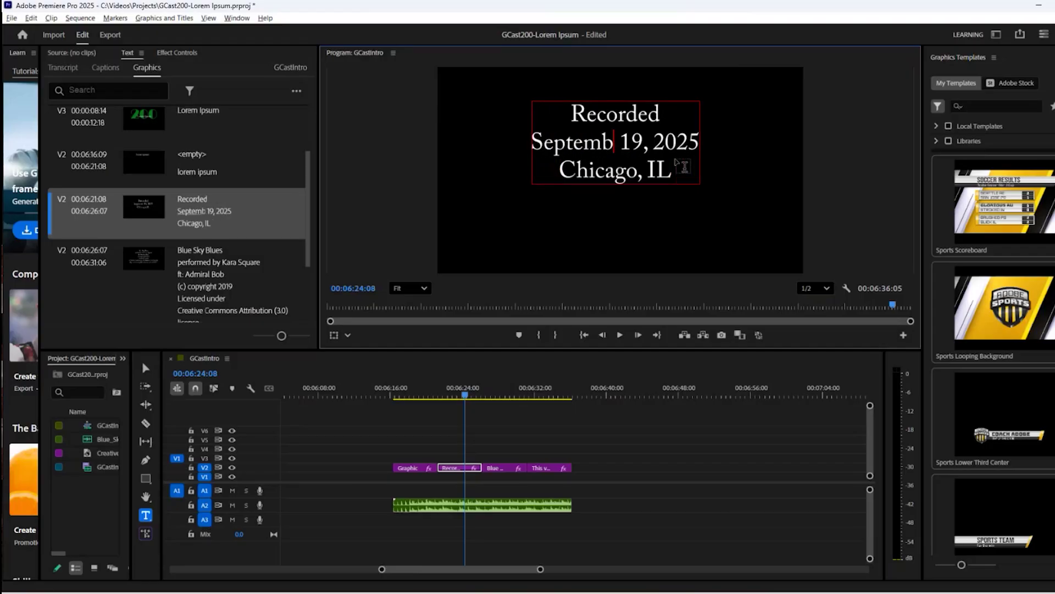
pyautogui.press('Right')
pyautogui.press('Delete')
pyautogui.press('Delete')
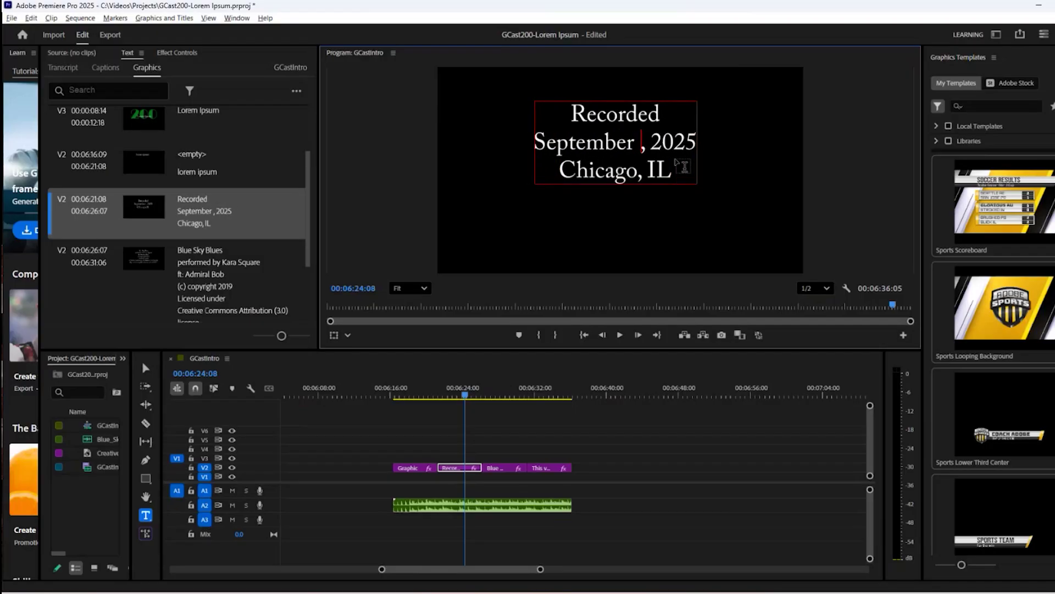
pyautogui.write('22')
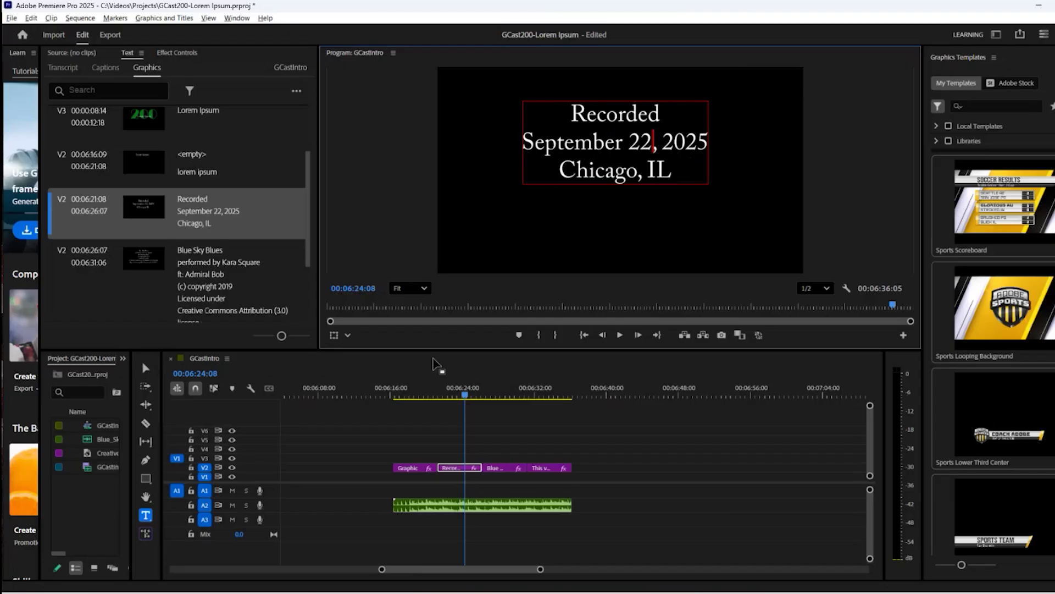
# Move to the Blue Sky Blues credits and widen the project panel.
pyautogui.click(502, 390)
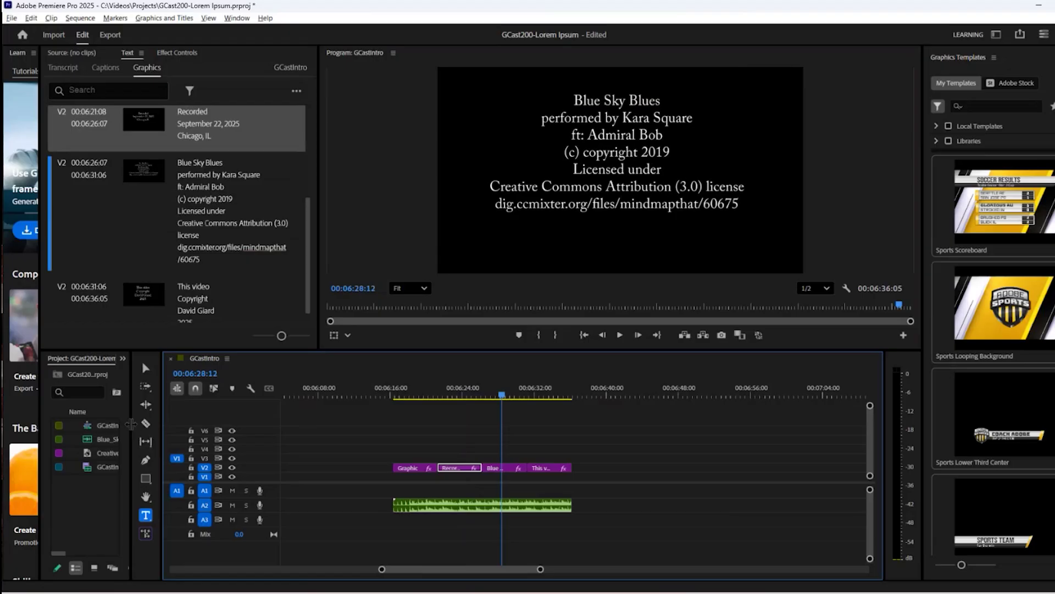
pyautogui.moveTo(131, 415); pyautogui.dragTo(264, 412)
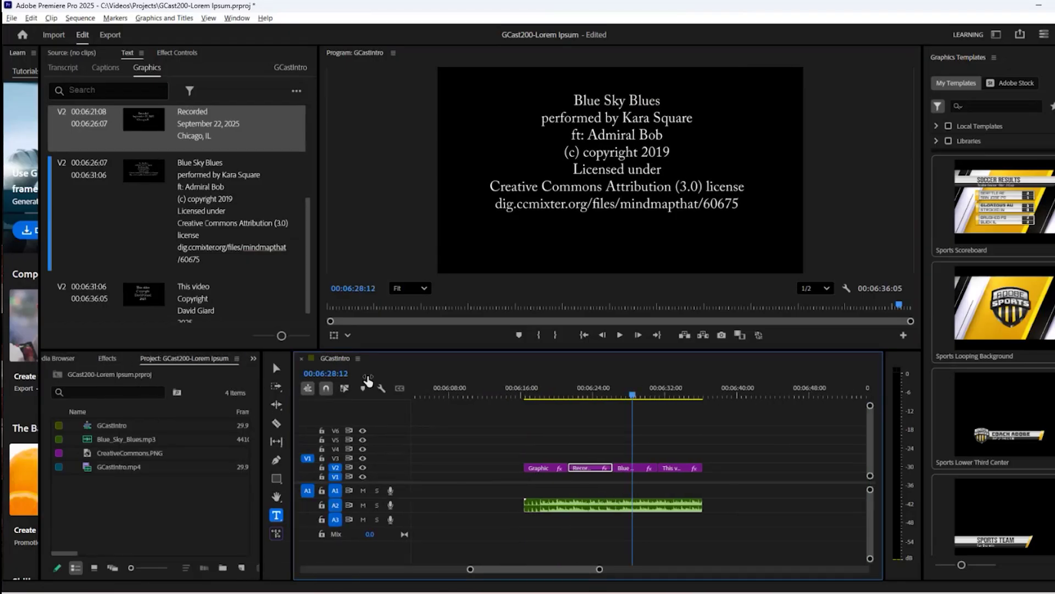
pyautogui.moveTo(813, 572)
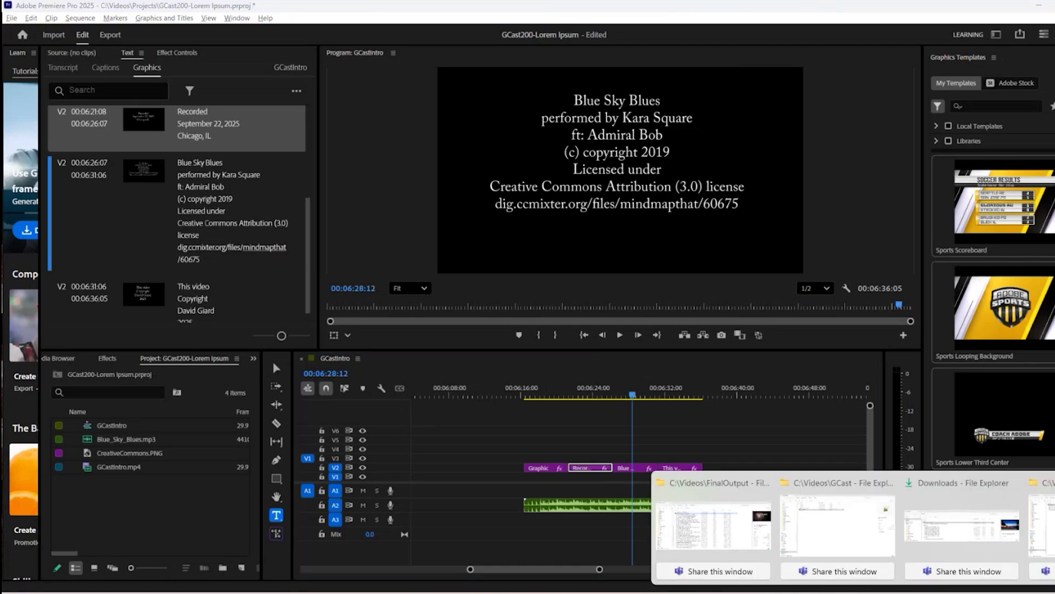
# Copy RecordingGCast-1.mp4 from the Downloads folder.
pyautogui.moveTo(1051, 525)
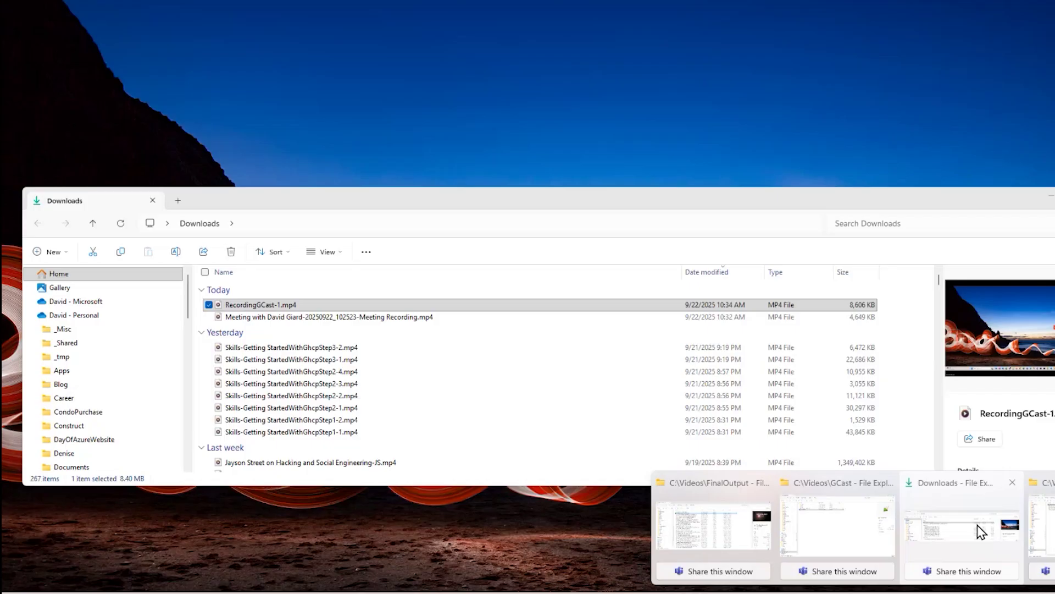
pyautogui.click(980, 528)
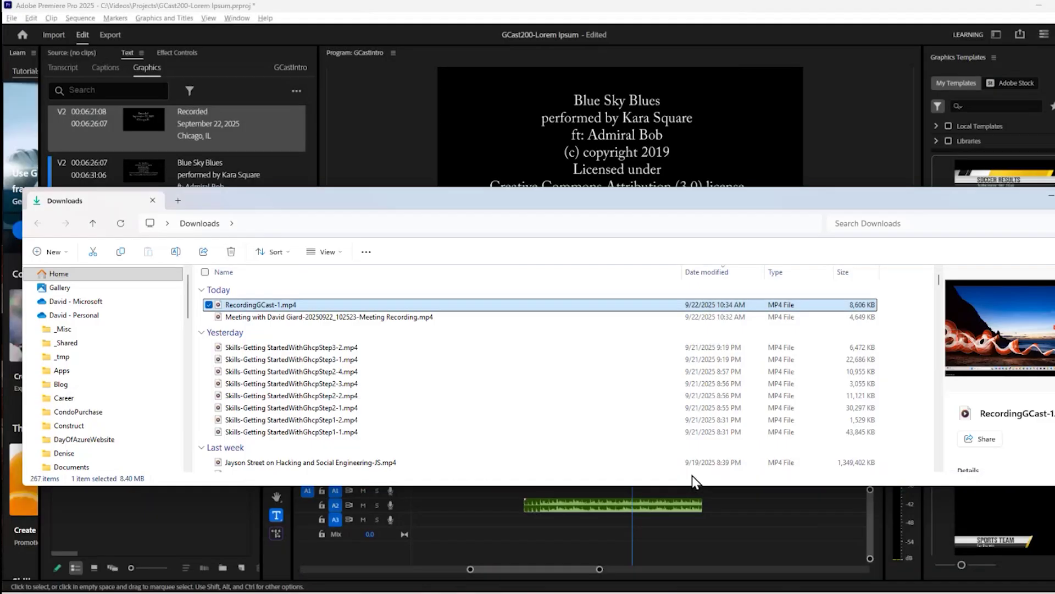
pyautogui.rightClick(315, 304)
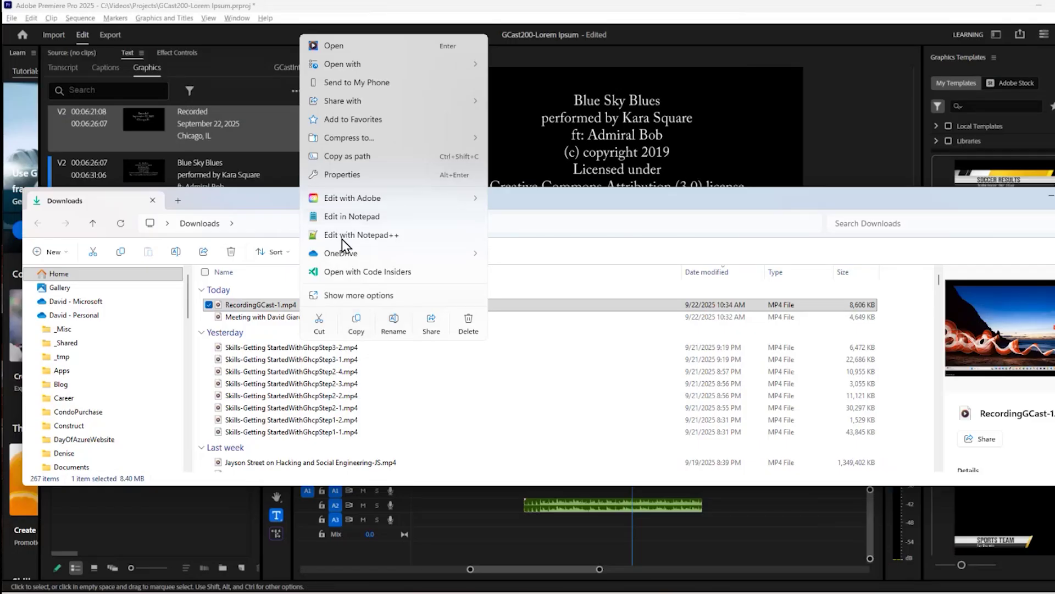
pyautogui.click(358, 324)
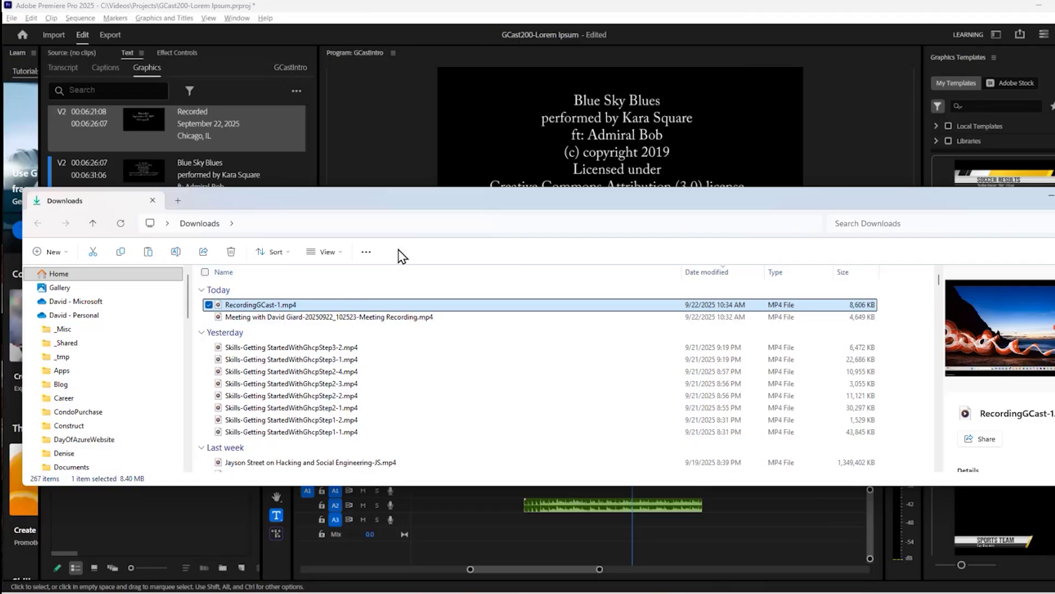
# Paste it into C:\Videos\GCast\Raw\2025, then set Explorer aside and return to Premiere Pro.
pyautogui.hotkey('alt', 'd')
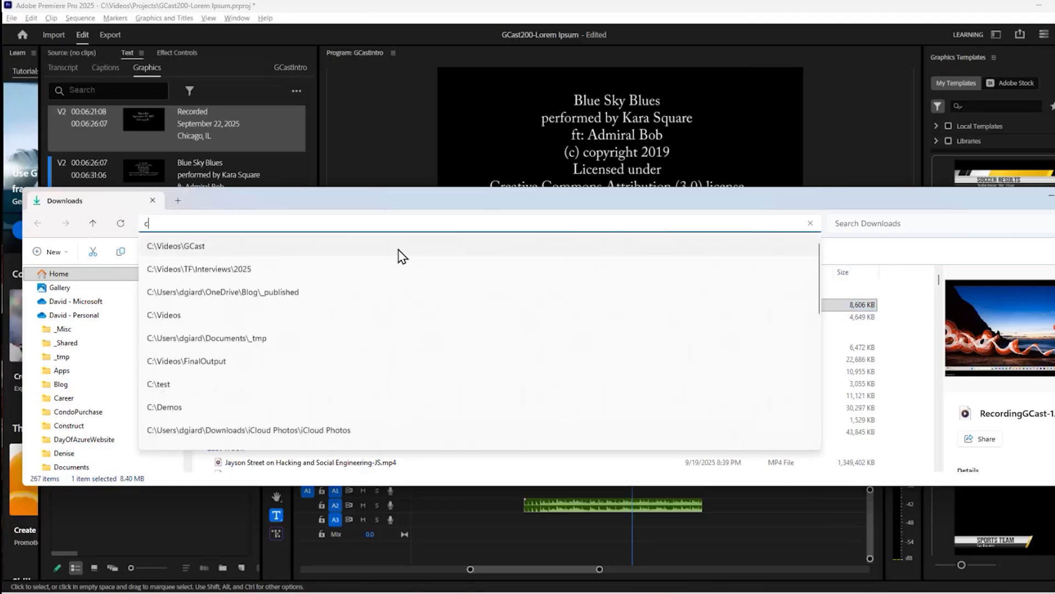
pyautogui.write('c:\\vi')
pyautogui.press('Down')
pyautogui.press('Down')
pyautogui.press('Down')
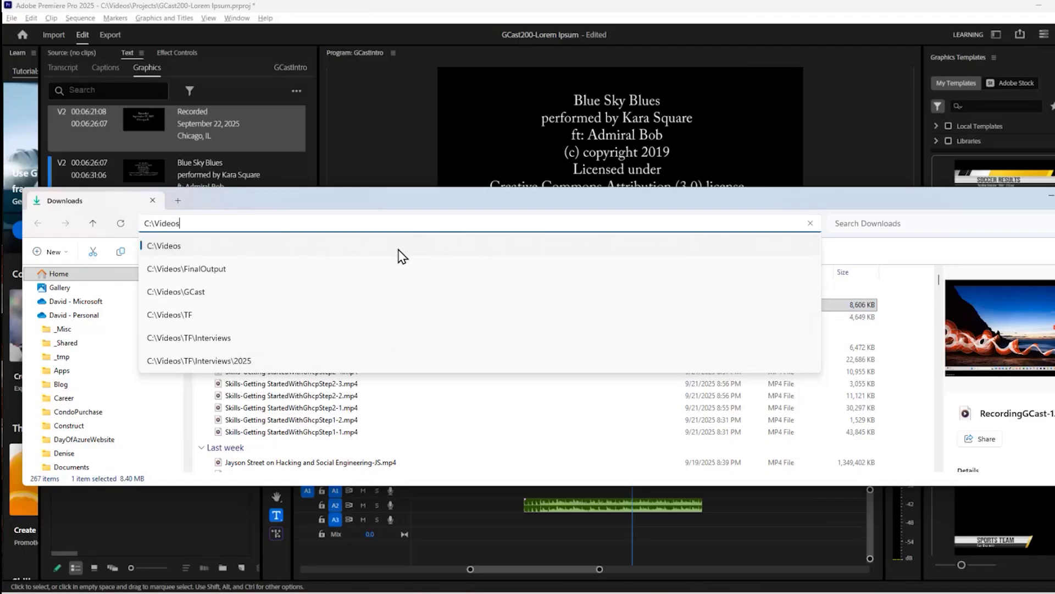
pyautogui.press('Return')
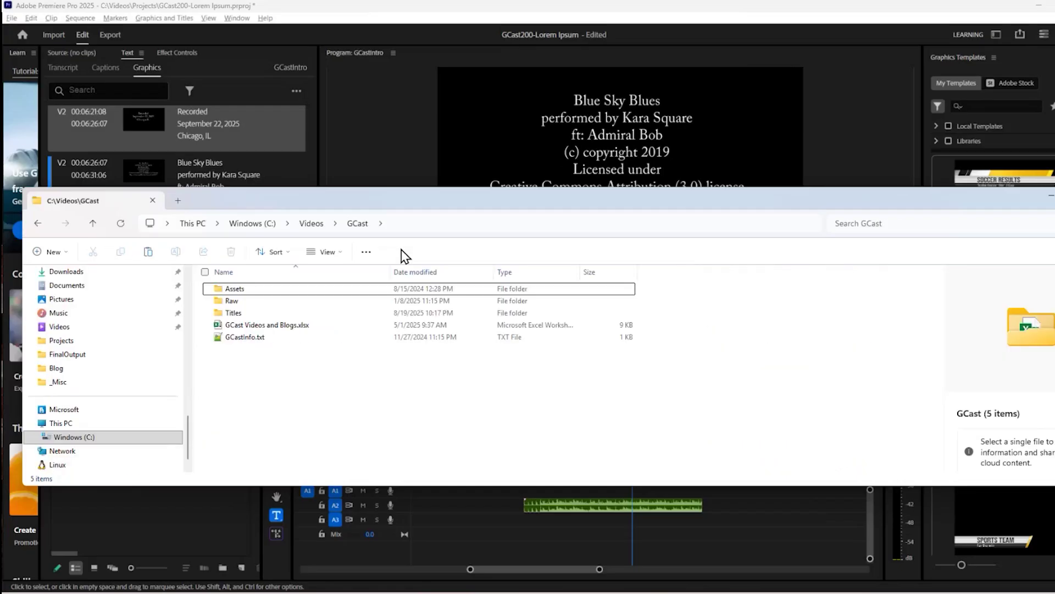
pyautogui.doubleClick(230, 302)
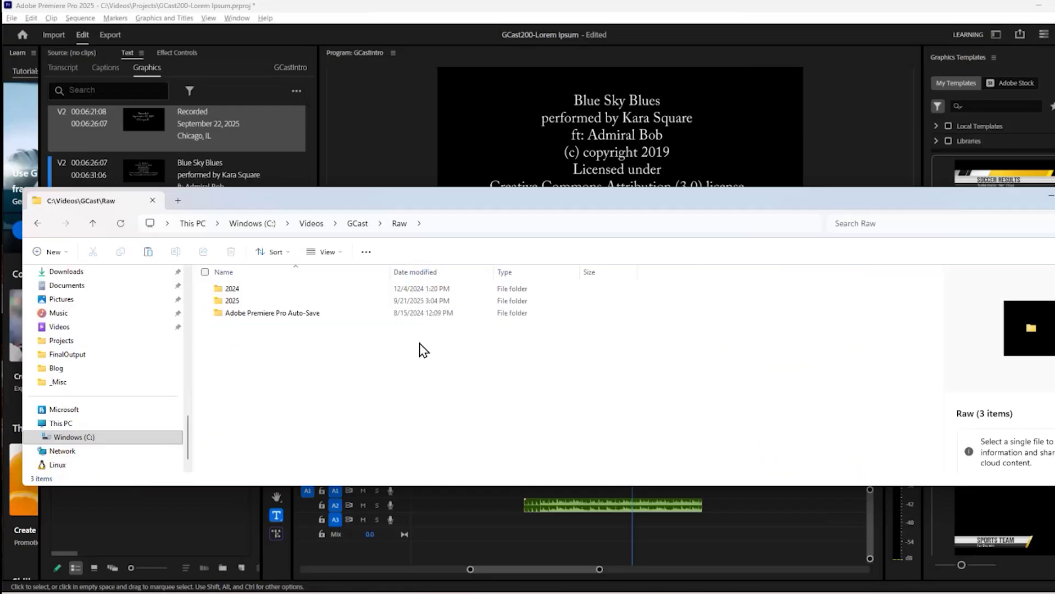
pyautogui.doubleClick(279, 304)
pyautogui.hotkey('ctrl', 'v')
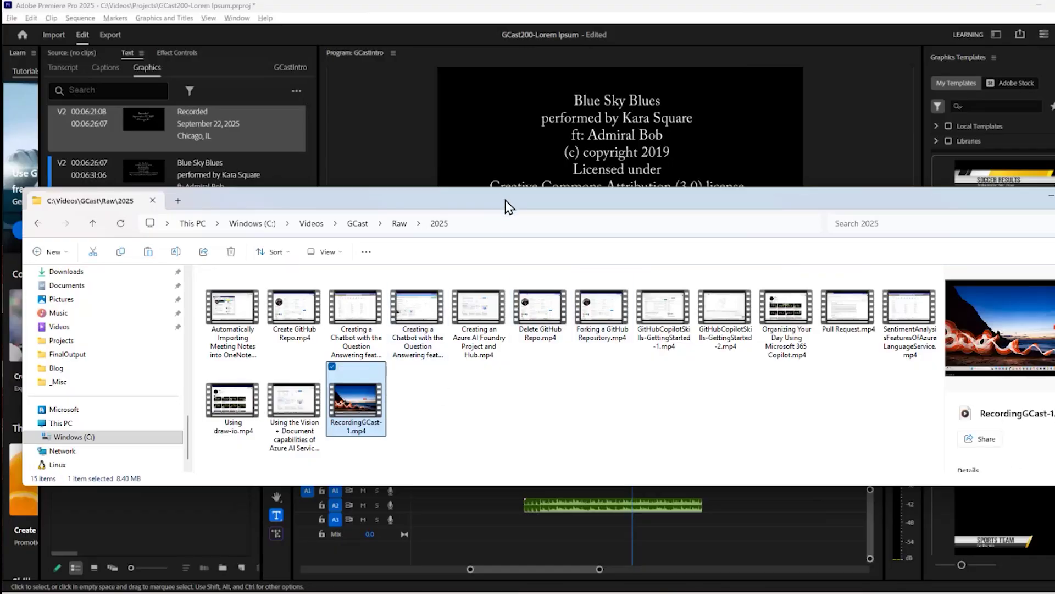
pyautogui.moveTo(505, 201); pyautogui.dragTo(421, 180)
pyautogui.click(272, 362)
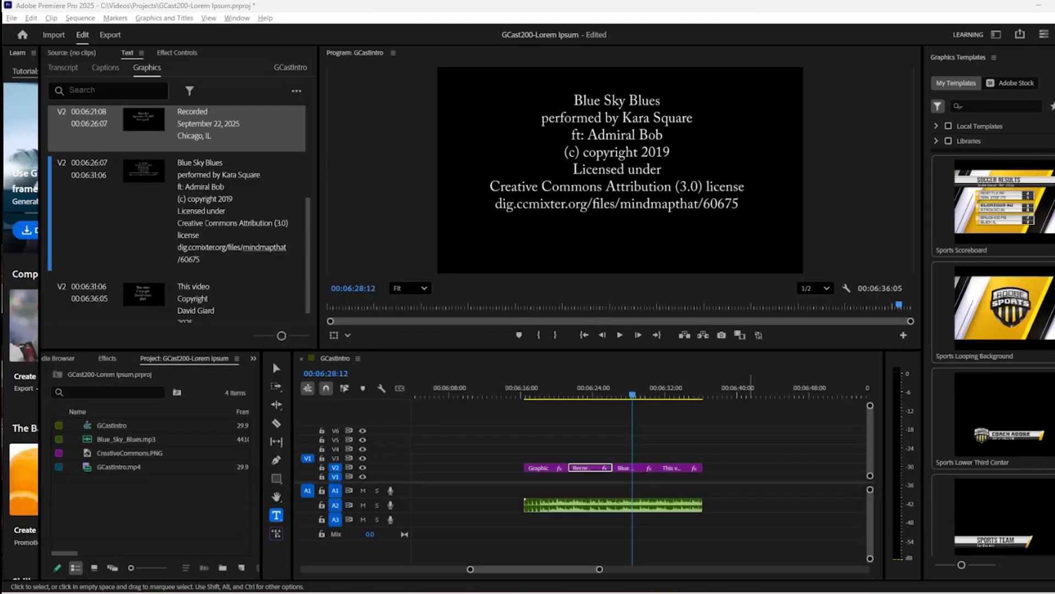
# Browse the Media Browser to the GCast > Raw > 2025 folder.
pyautogui.click(253, 359)
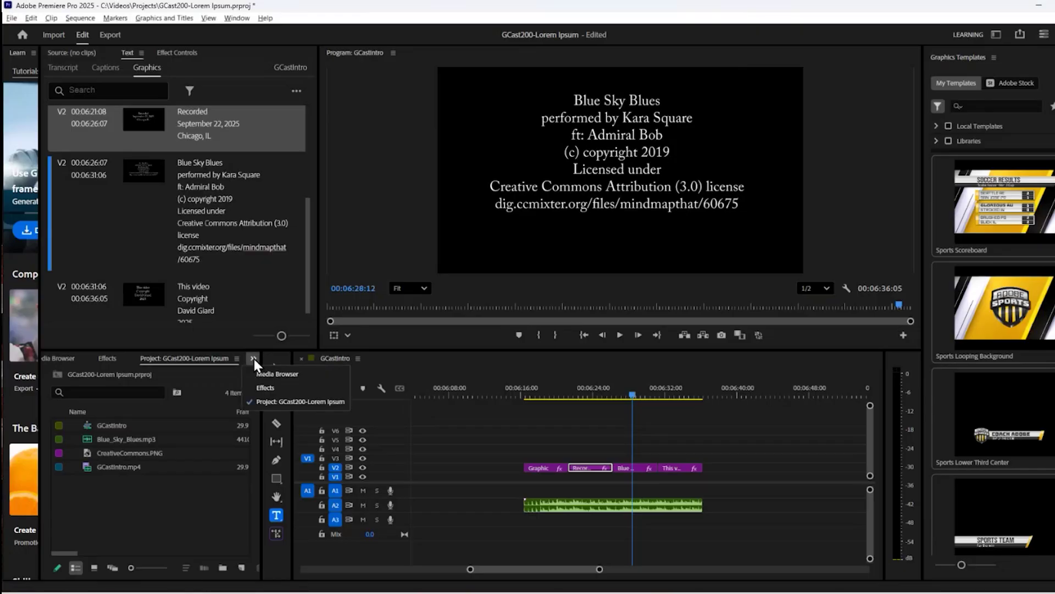
pyautogui.click(272, 374)
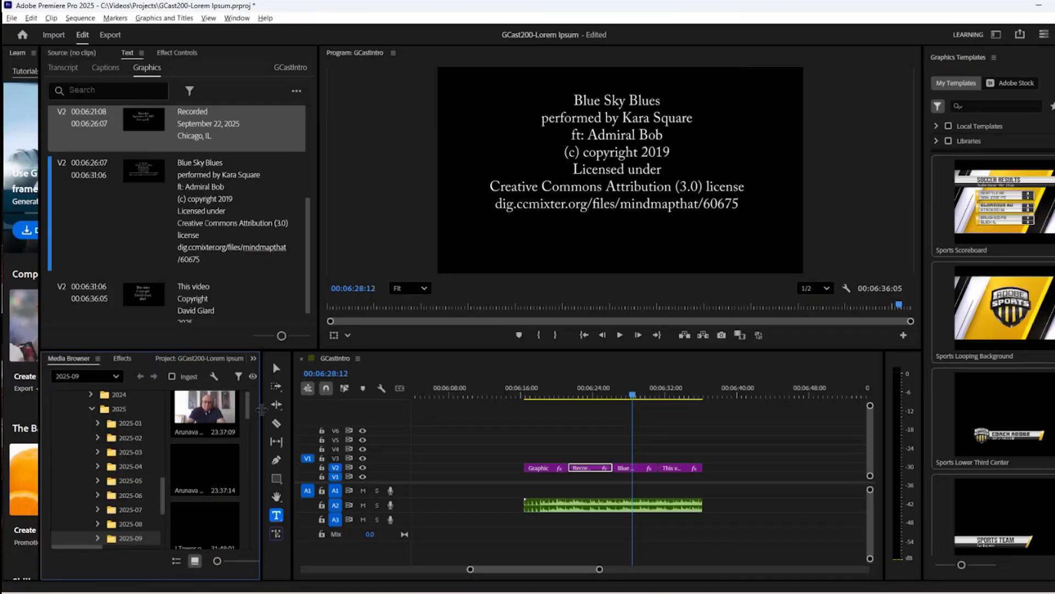
pyautogui.moveTo(261, 408); pyautogui.dragTo(421, 408)
pyautogui.scroll(1, 110, 462)
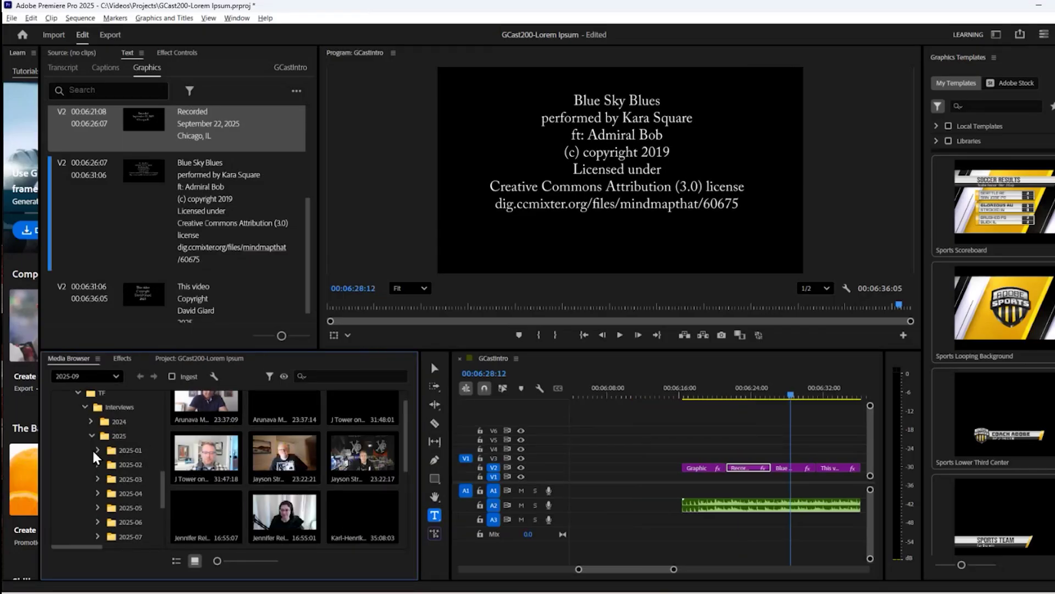
pyautogui.scroll(2, 94, 452)
pyautogui.click(78, 401)
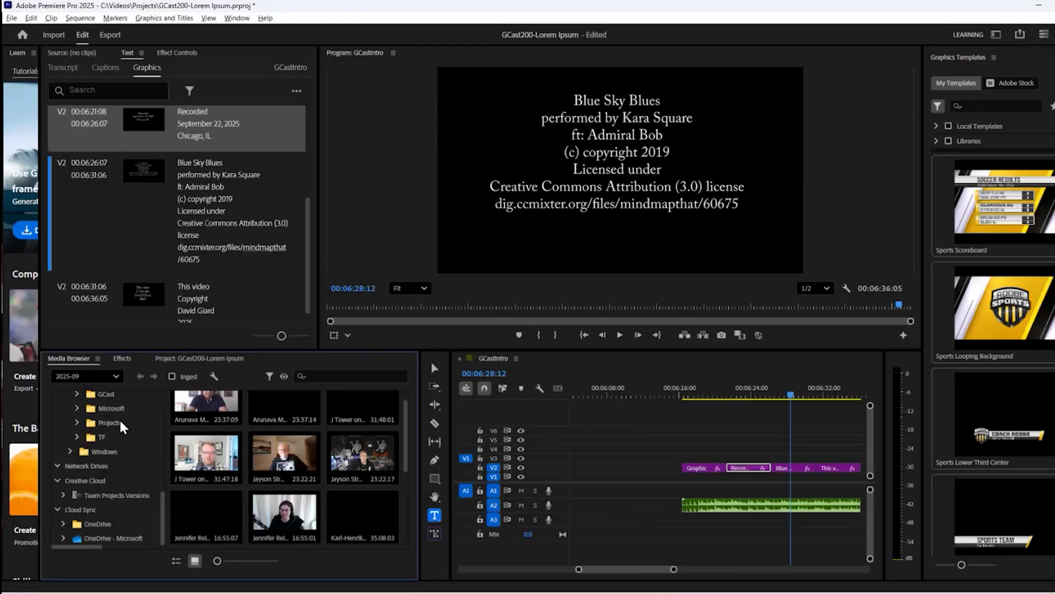
pyautogui.click(110, 395)
pyautogui.click(283, 428)
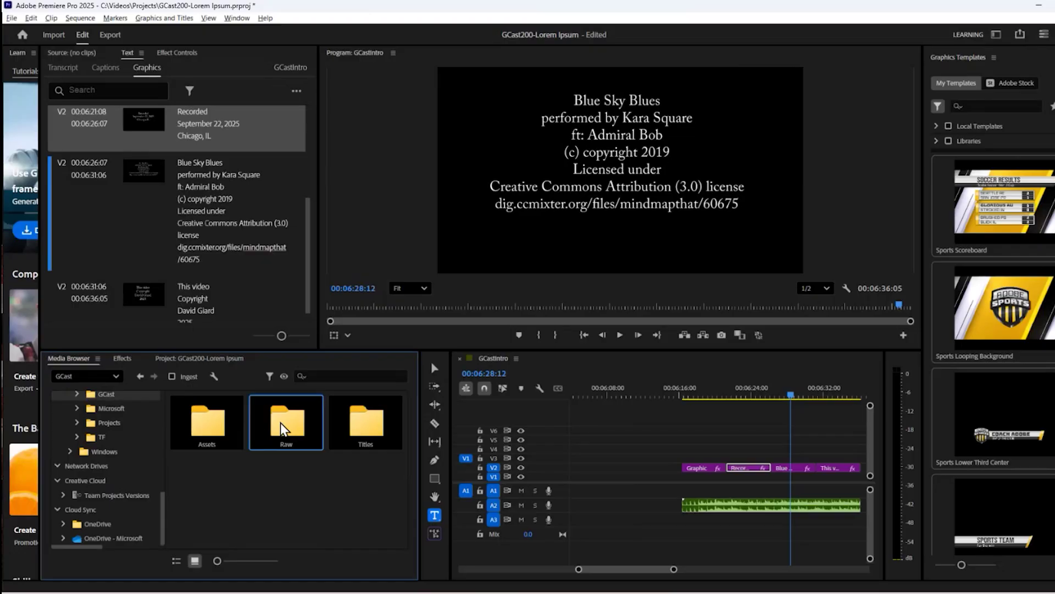
pyautogui.doubleClick(283, 429)
pyautogui.doubleClick(283, 429)
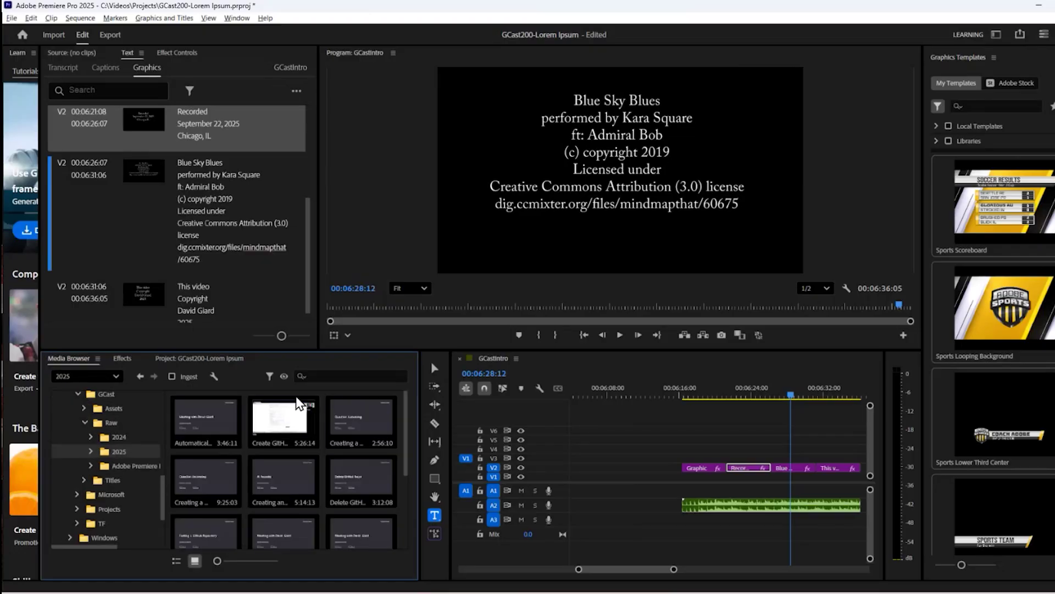
# Search 'rec' and import RecordingGCast-1.mp4 into the project.
pyautogui.click(321, 376)
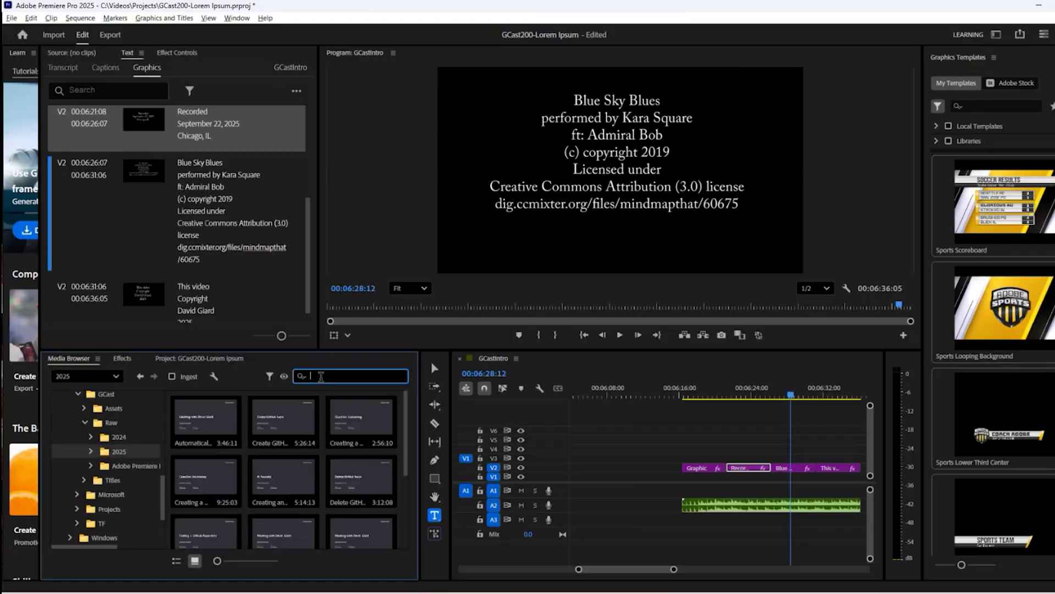
pyautogui.write('rec')
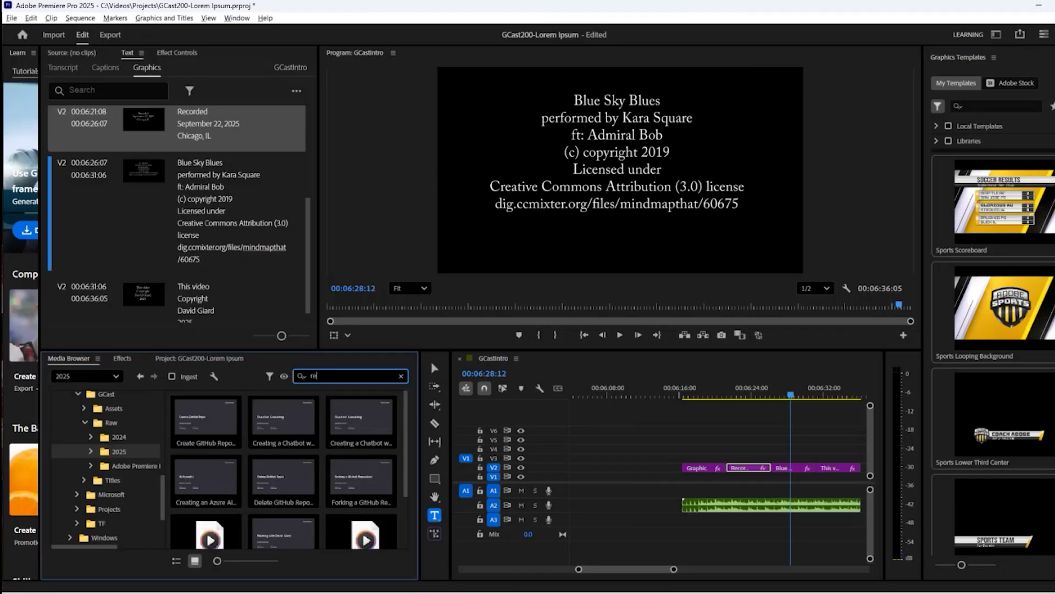
pyautogui.rightClick(253, 438)
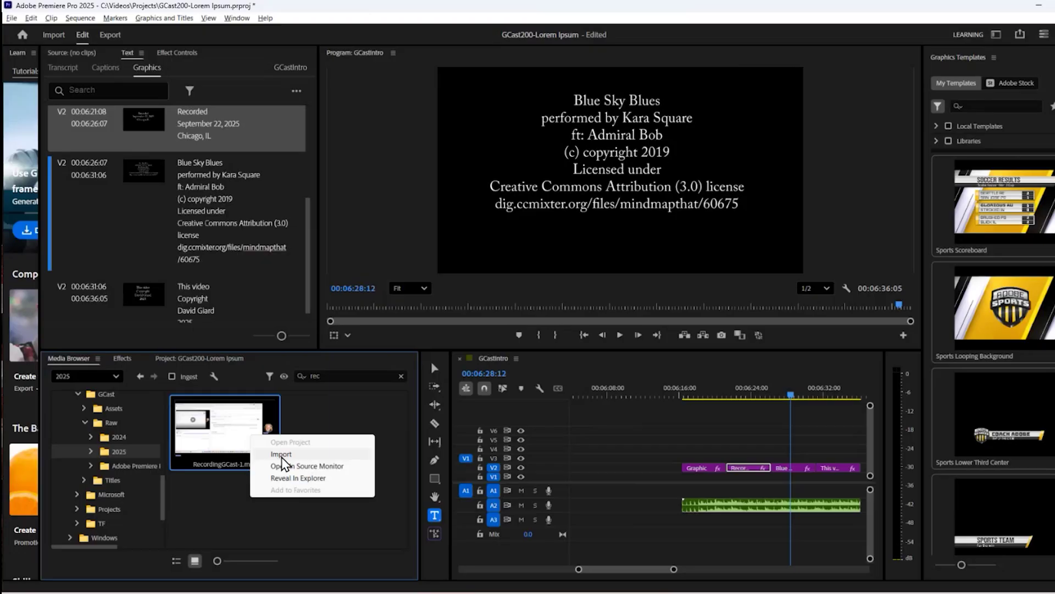
pyautogui.click(281, 455)
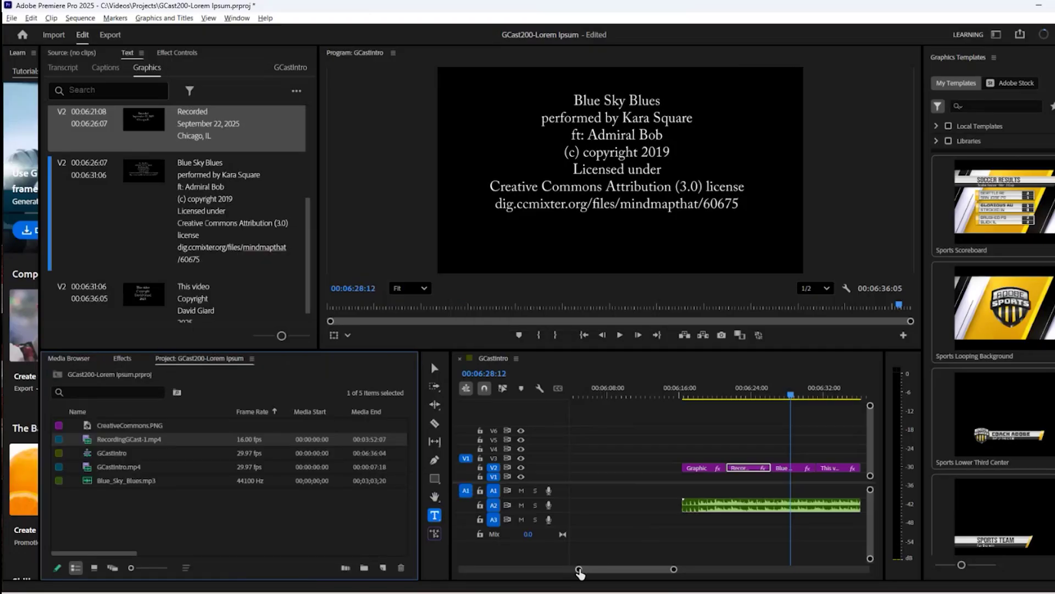
pyautogui.moveTo(579, 569); pyautogui.dragTo(510, 574)
pyautogui.press('\\')
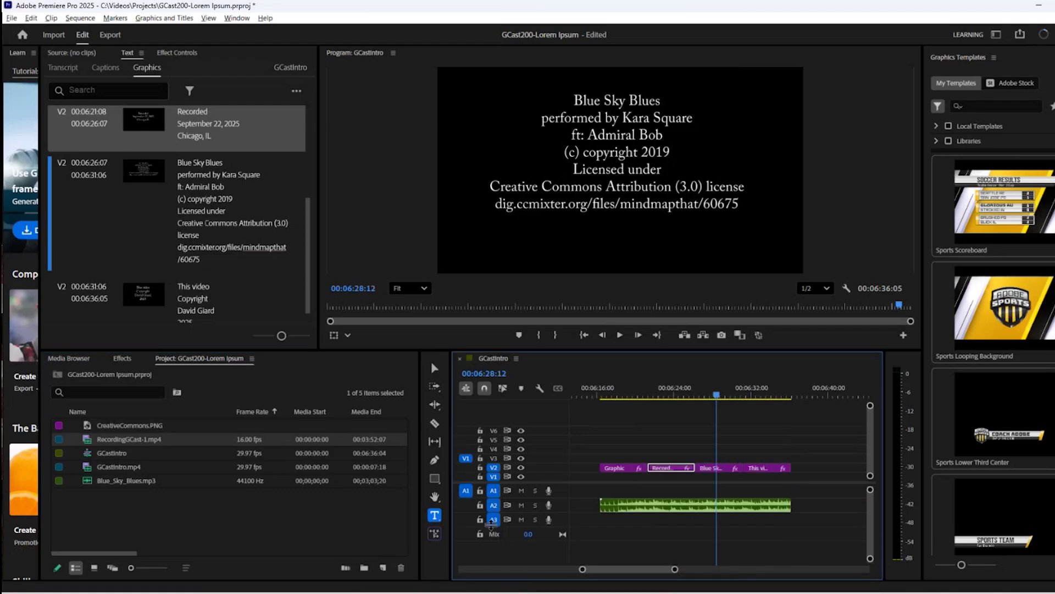
pyautogui.click(578, 395)
# Place RecordingGCast-1.mp4 on tracks V1 and A1 right after the intro.
pyautogui.press('Home')
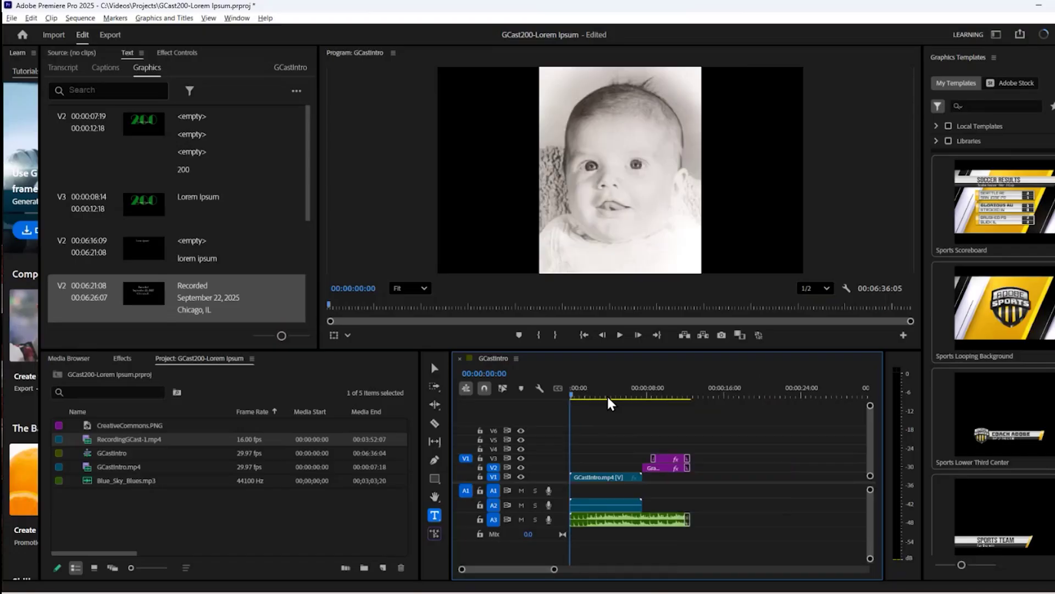
pyautogui.moveTo(146, 440); pyautogui.dragTo(691, 497)
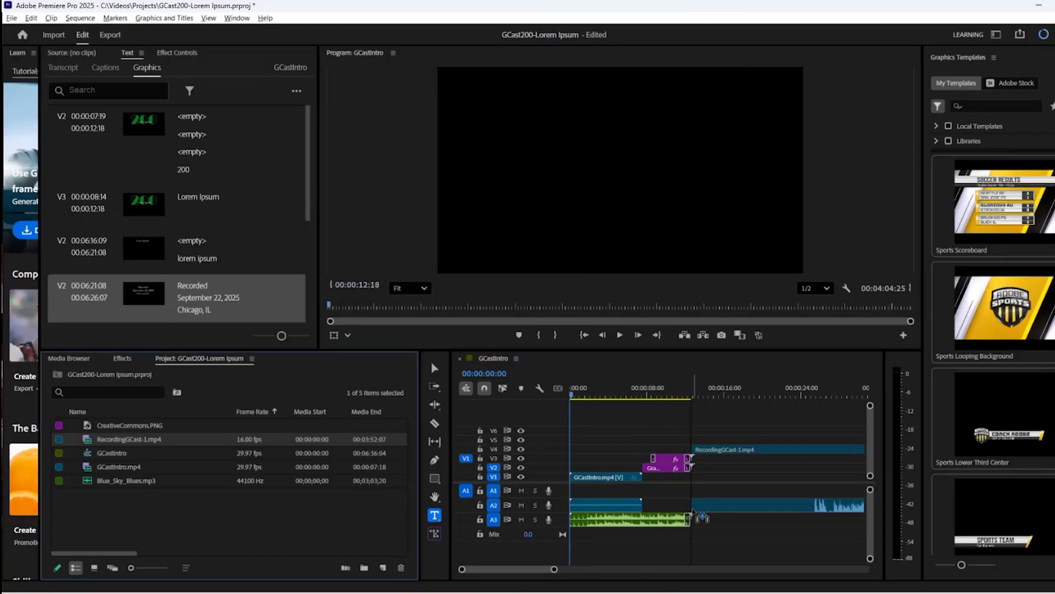
pyautogui.moveTo(694, 513); pyautogui.dragTo(695, 483)
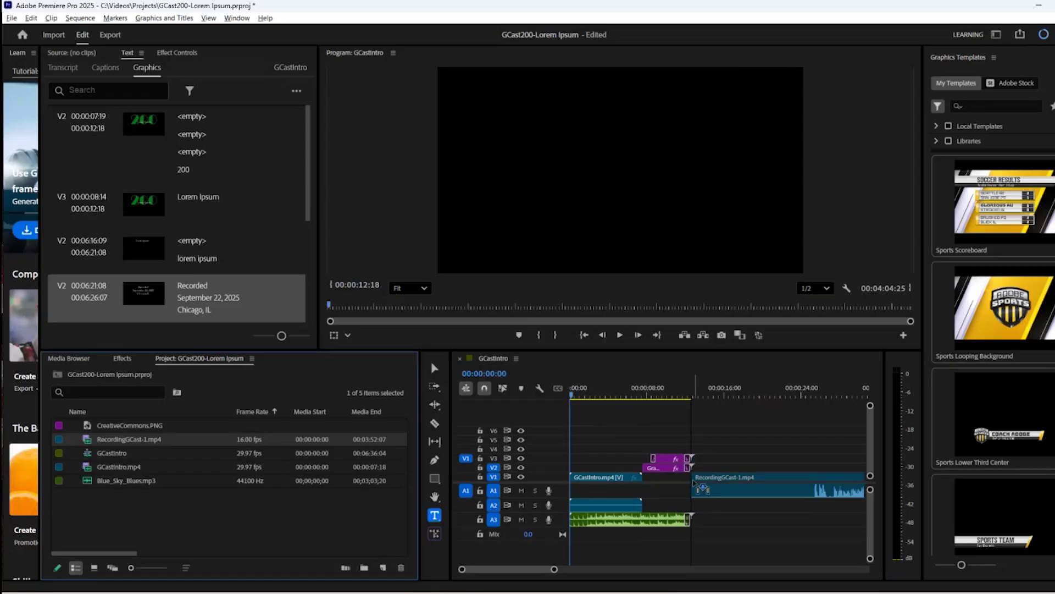
# Scrub and play the recording to find a cut point about 18 seconds in.
pyautogui.moveTo(680, 403); pyautogui.dragTo(710, 401)
pyautogui.click(755, 392)
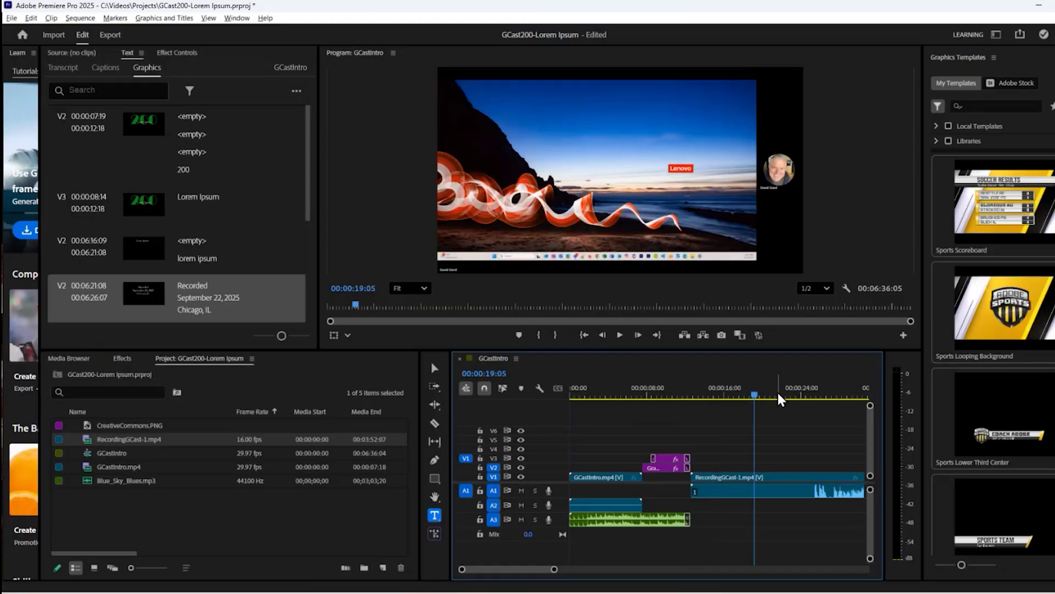
pyautogui.click(782, 393)
pyautogui.moveTo(783, 391); pyautogui.dragTo(750, 393)
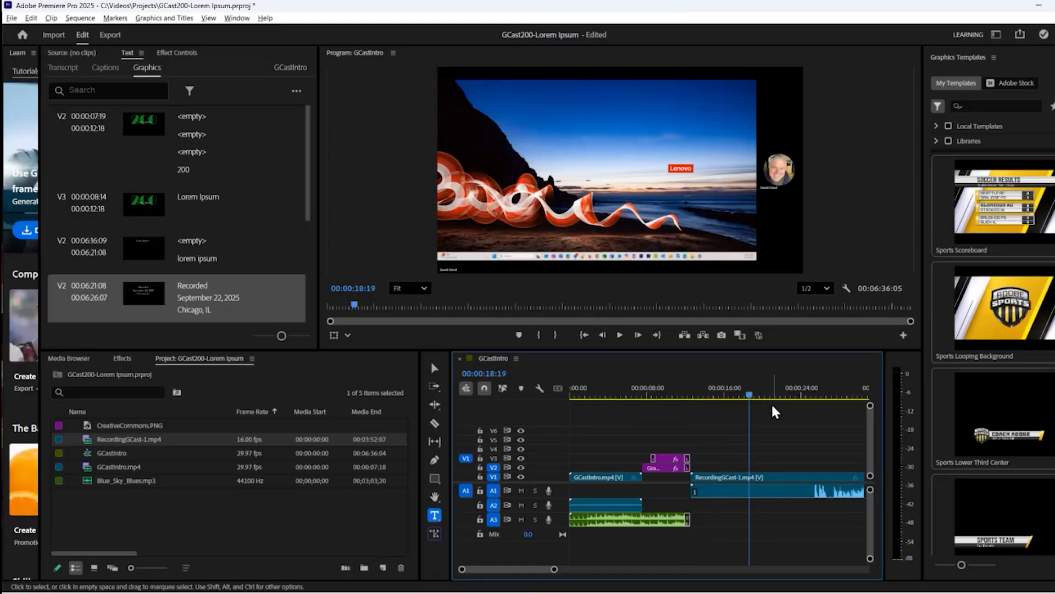
pyautogui.press('Right')
pyautogui.press('Right')
pyautogui.press('Right')
pyautogui.press('Right')
pyautogui.press('Right')
pyautogui.press('Right')
pyautogui.press('Right')
pyautogui.press('Right')
pyautogui.press('Right')
pyautogui.press('Right')
pyautogui.press('Right')
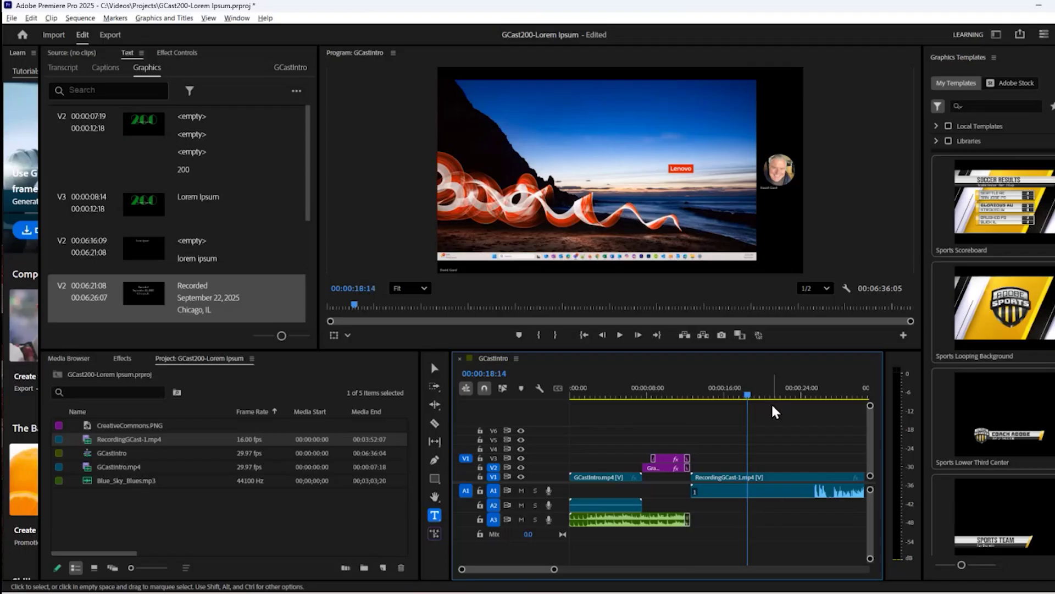
pyautogui.press('space')
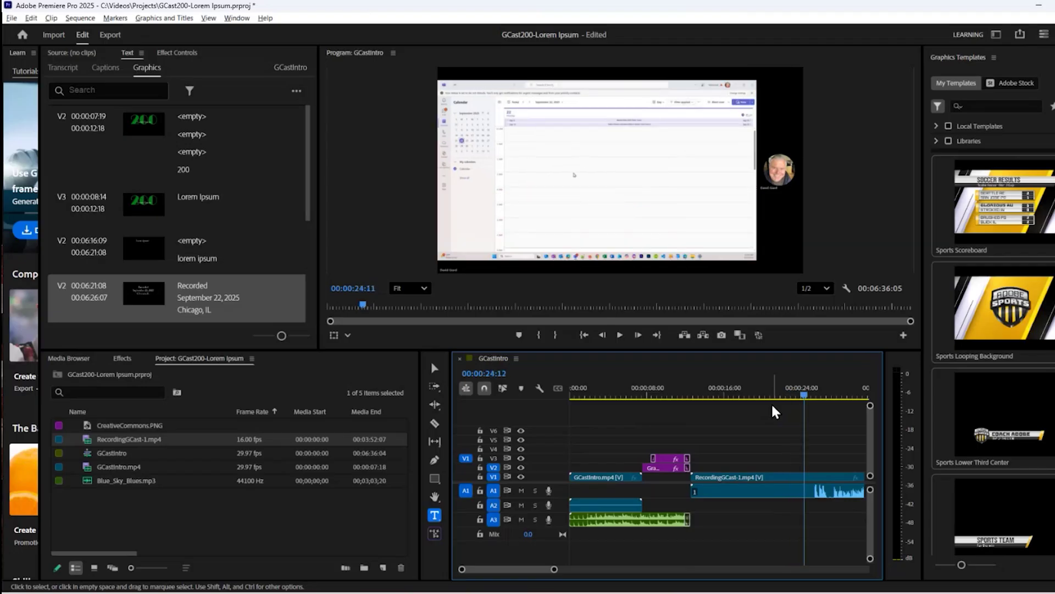
# Split the recording at the playhead and delete its opening portion.
pyautogui.click(781, 490)
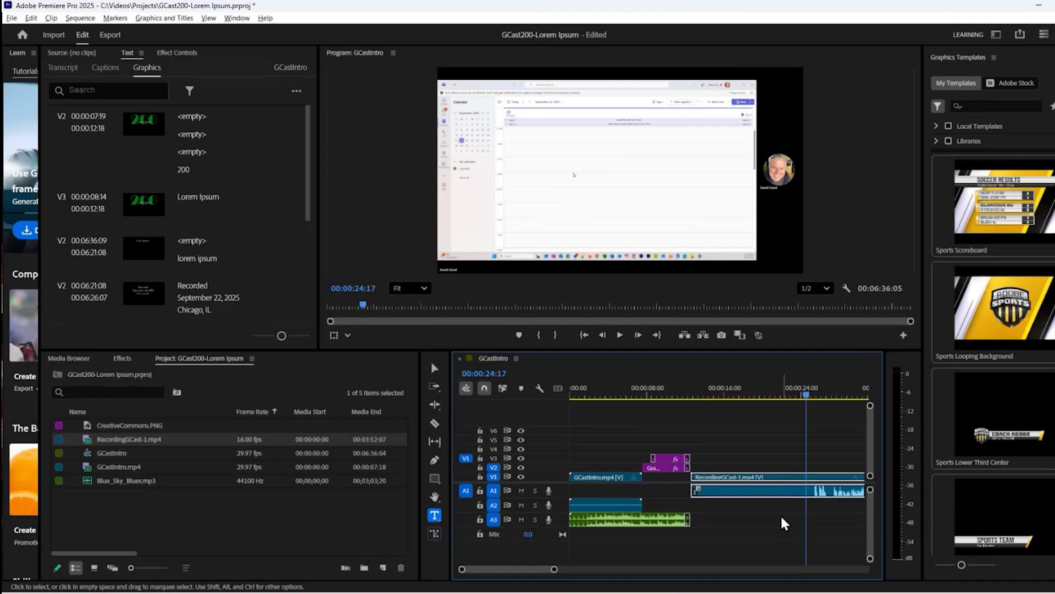
pyautogui.hotkey('ctrl', 'k')
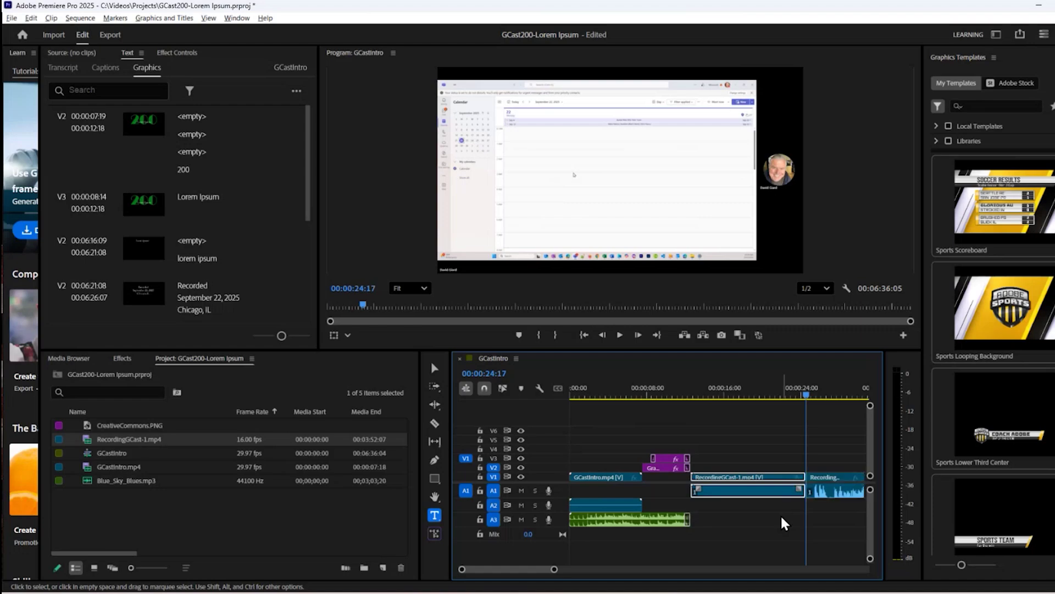
pyautogui.press('Delete')
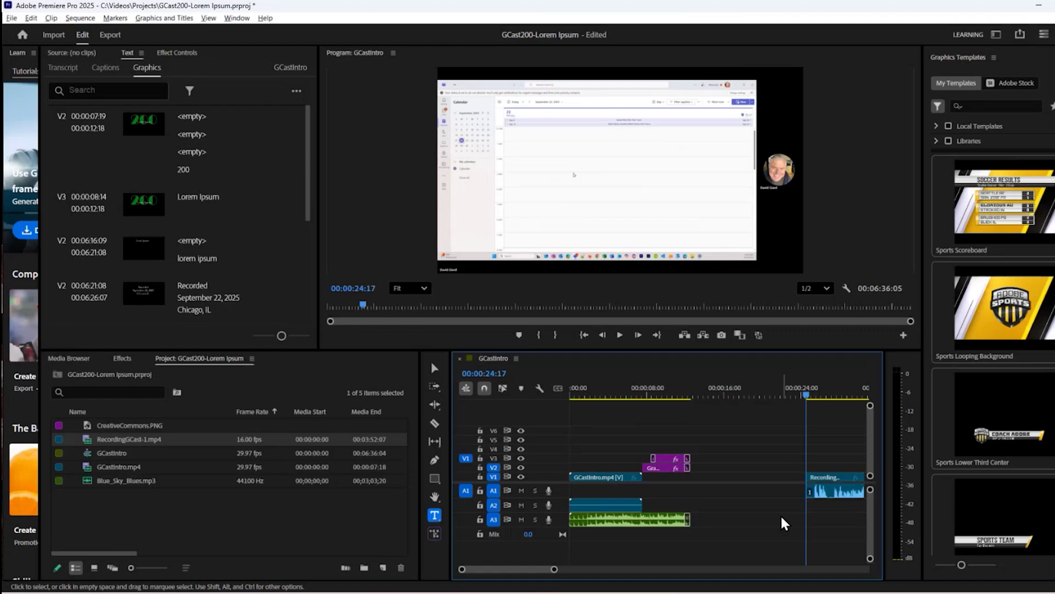
pyautogui.moveTo(831, 458); pyautogui.dragTo(735, 485)
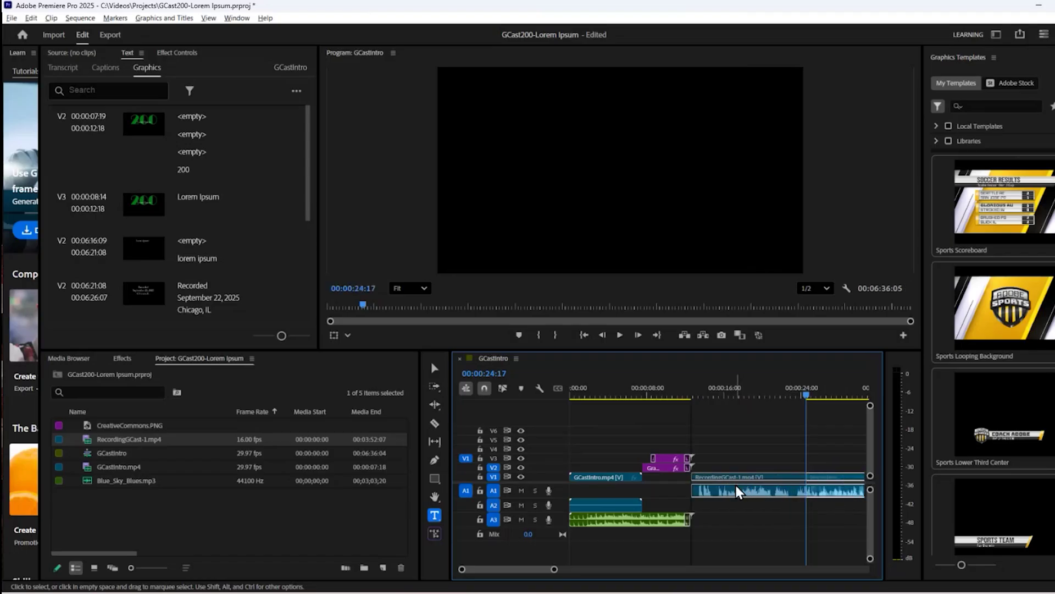
pyautogui.click(739, 389)
pyautogui.press('Left')
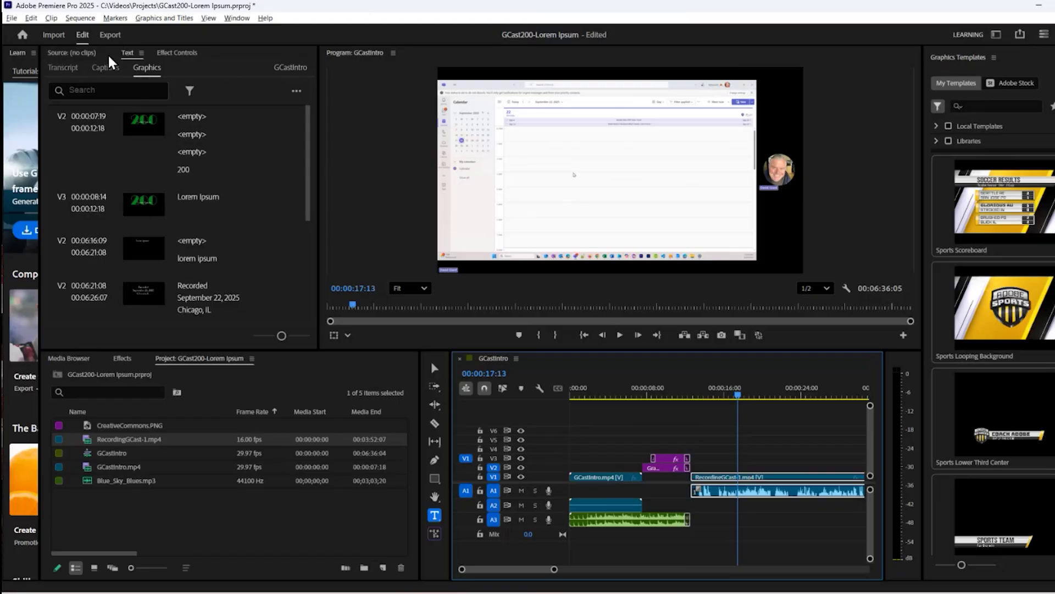
# Select the RecordingGCast-1.mp4 clip and show its Motion settings, leaving Scale at 100.
pyautogui.click(171, 53)
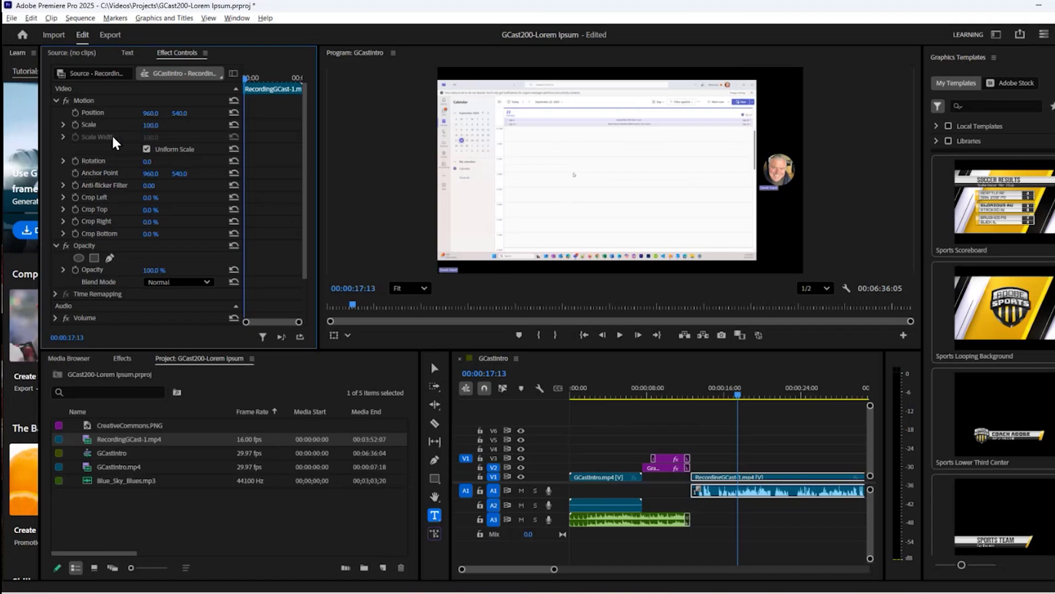
pyautogui.click(724, 463)
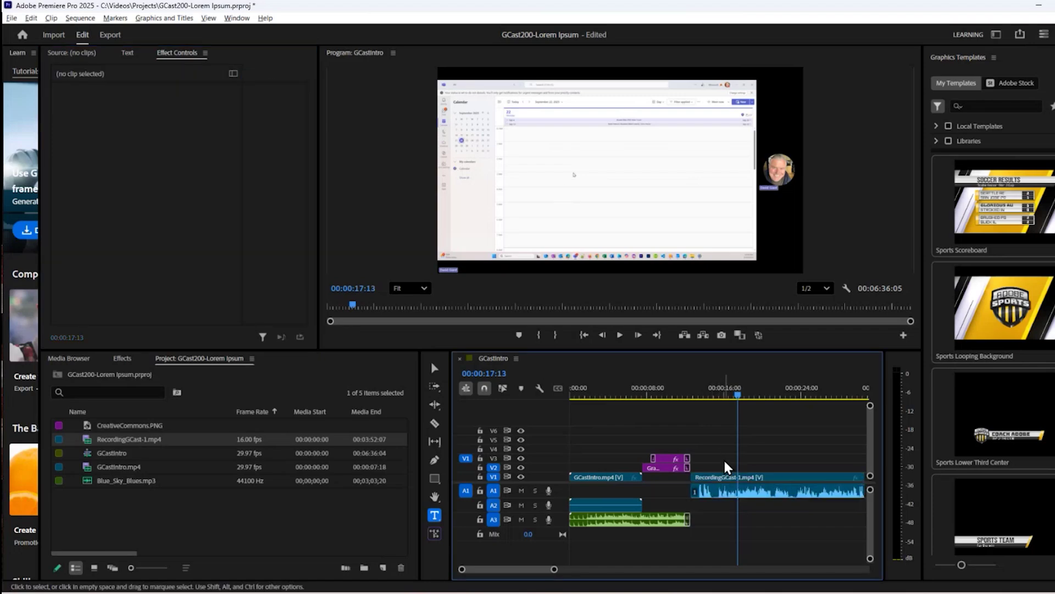
pyautogui.click(725, 478)
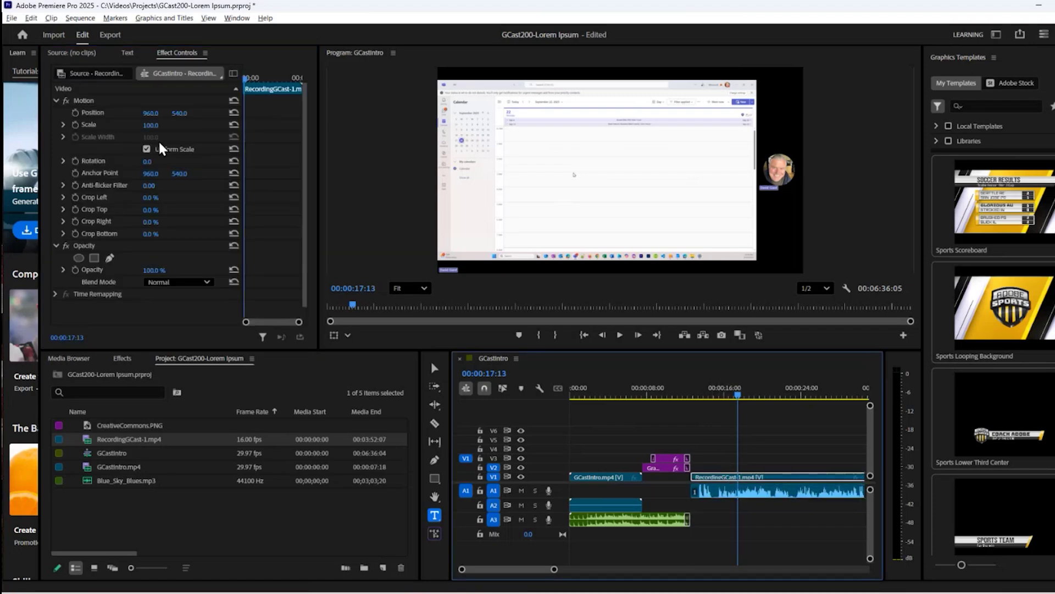
pyautogui.click(151, 125)
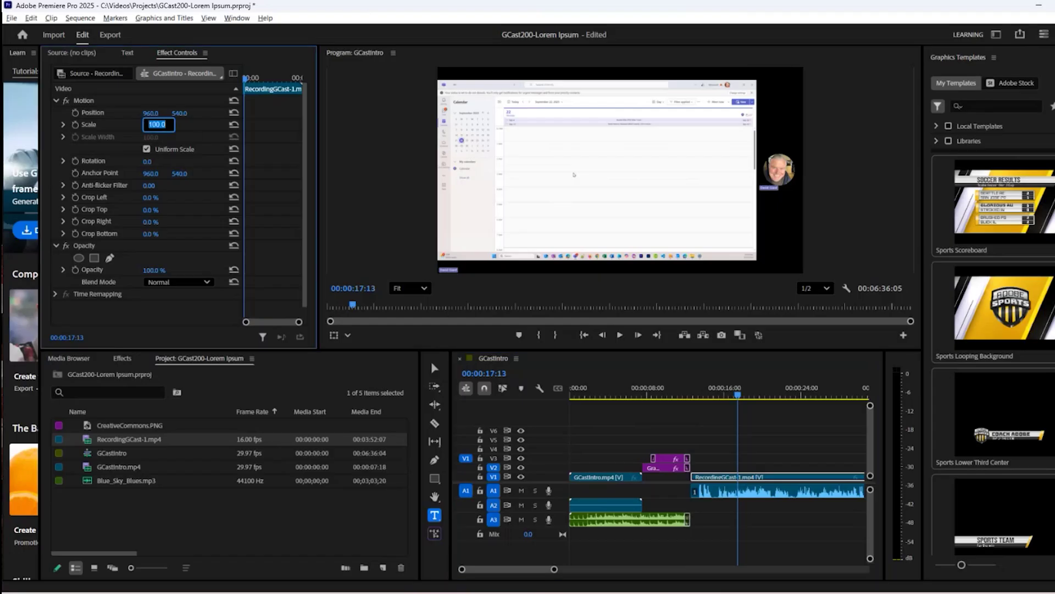
pyautogui.press('Return')
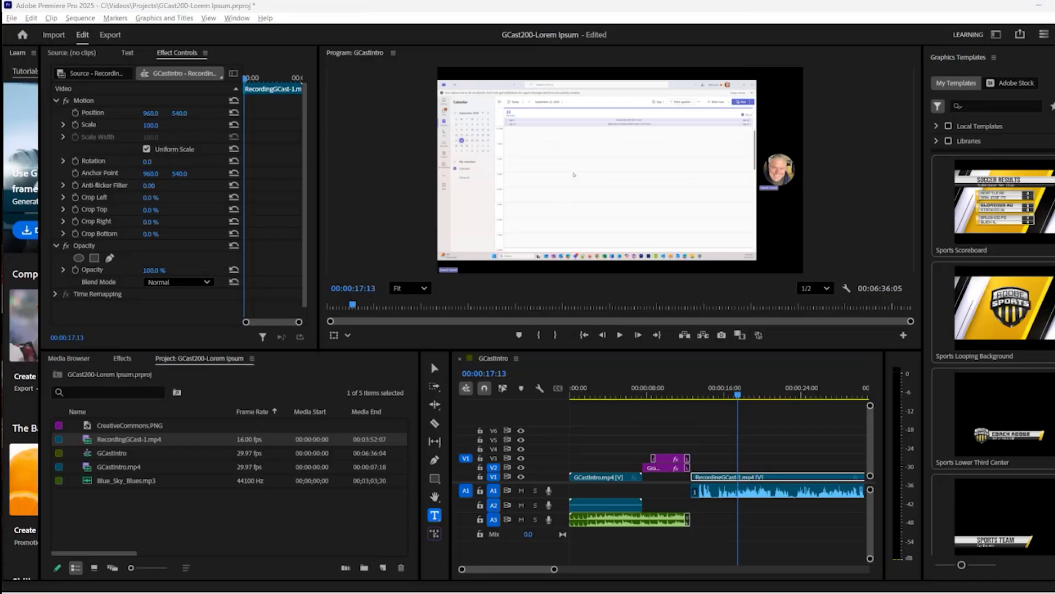
# Nudge the clip's Position to 963, 535.
pyautogui.click(159, 112)
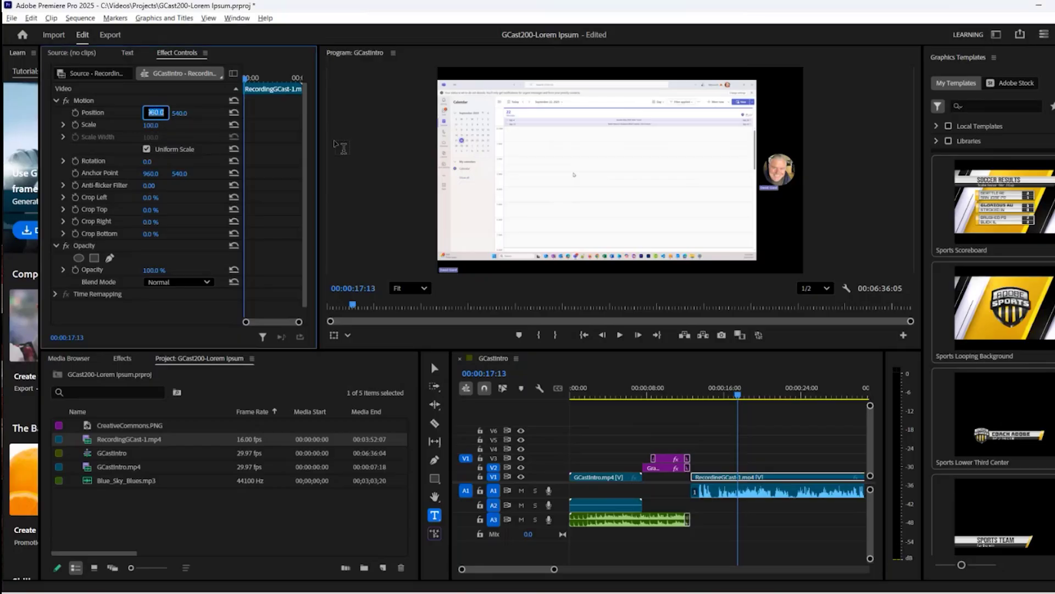
pyautogui.press('Up')
pyautogui.press('Up')
pyautogui.press('Up')
pyautogui.press('Up')
pyautogui.press('Up')
pyautogui.press('Up')
pyautogui.press('Up')
pyautogui.press('Up')
pyautogui.press('Up')
pyautogui.press('Up')
pyautogui.press('Up')
pyautogui.press('Up')
pyautogui.press('Up')
pyautogui.press('Up')
pyautogui.press('Up')
pyautogui.press('Up')
pyautogui.press('Up')
pyautogui.press('Up')
pyautogui.press('Up')
pyautogui.press('Up')
pyautogui.press('Up')
pyautogui.press('Up')
pyautogui.press('Up')
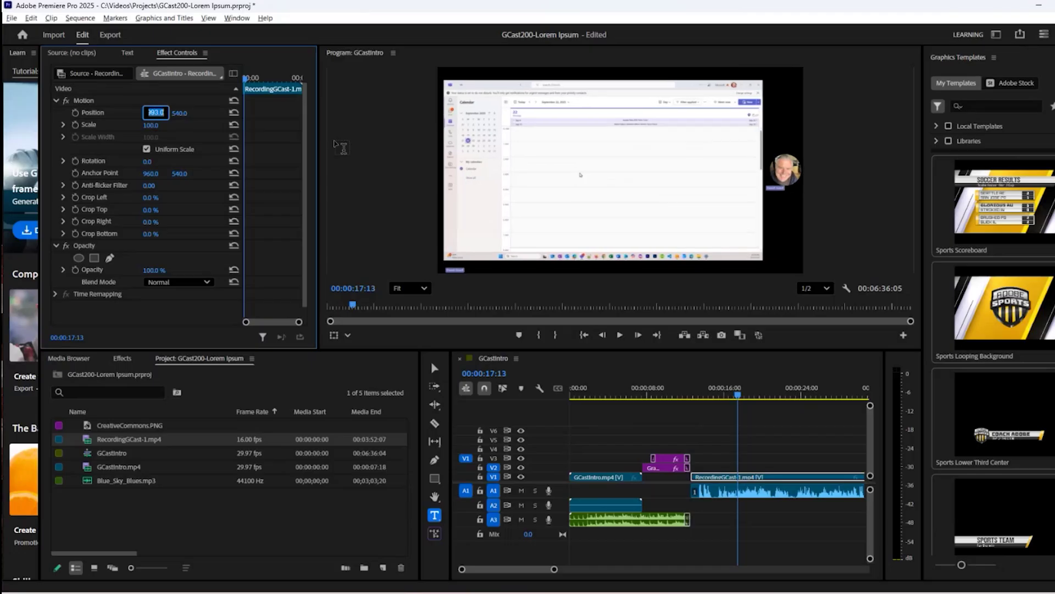
pyautogui.press('Down')
pyautogui.press('Down')
pyautogui.press('Down')
pyautogui.press('Down')
pyautogui.press('Down')
pyautogui.press('Down')
pyautogui.press('Down')
pyautogui.press('Down')
pyautogui.press('Down')
pyautogui.press('Down')
pyautogui.press('Down')
pyautogui.press('Down')
pyautogui.press('Down')
pyautogui.press('Down')
pyautogui.press('Down')
pyautogui.press('Down')
pyautogui.press('Down')
pyautogui.press('Down')
pyautogui.press('Down')
pyautogui.press('Down')
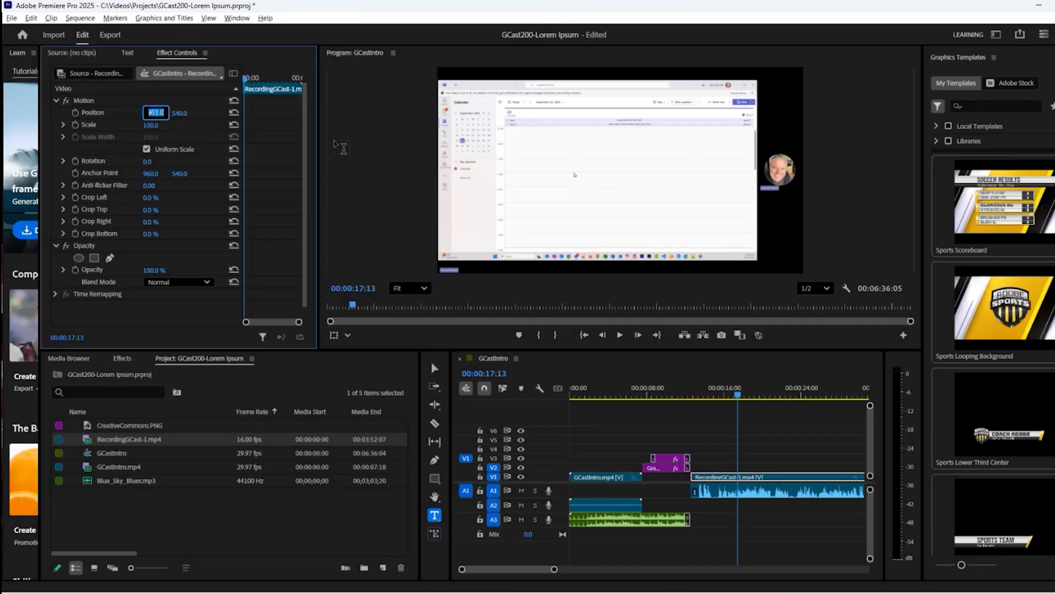
pyautogui.click(183, 112)
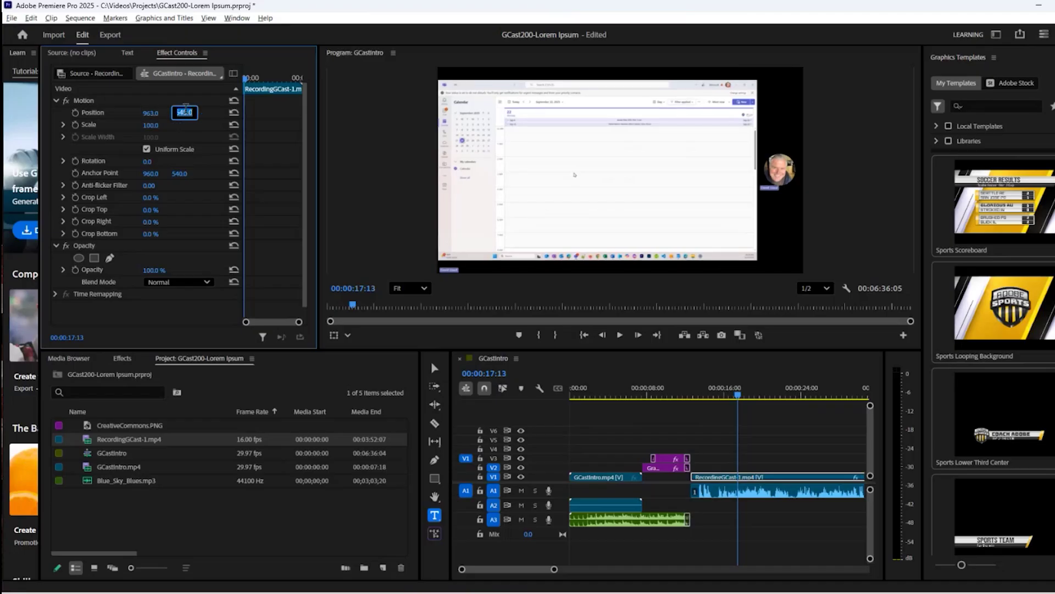
pyautogui.press('Down')
pyautogui.press('Down')
pyautogui.press('Down')
pyautogui.press('Down')
pyautogui.press('Down')
pyautogui.press('Down')
pyautogui.press('Down')
pyautogui.press('Down')
pyautogui.press('Down')
pyautogui.press('Down')
pyautogui.press('Down')
pyautogui.press('Down')
pyautogui.press('Down')
pyautogui.press('Down')
pyautogui.press('Down')
pyautogui.press('Down')
pyautogui.press('Down')
pyautogui.press('Down')
pyautogui.press('Down')
pyautogui.press('Down')
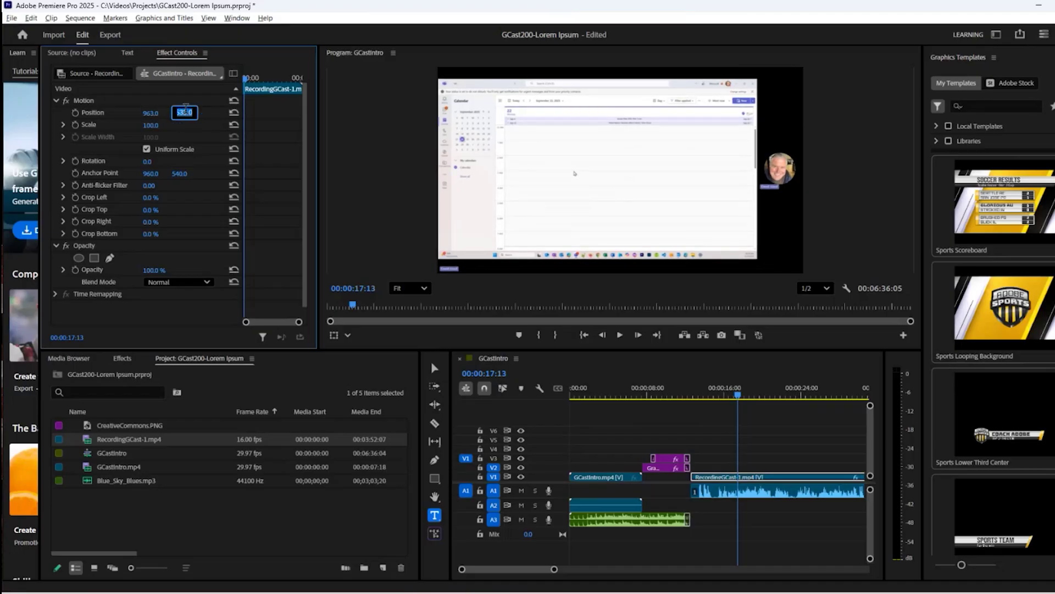
pyautogui.press('Up')
pyautogui.press('Up')
pyautogui.press('Up')
pyautogui.press('Up')
pyautogui.press('Up')
pyautogui.press('Up')
pyautogui.press('Up')
pyautogui.press('Up')
pyautogui.press('Up')
pyautogui.press('Up')
pyautogui.press('Up')
pyautogui.press('Up')
pyautogui.press('Up')
pyautogui.press('Up')
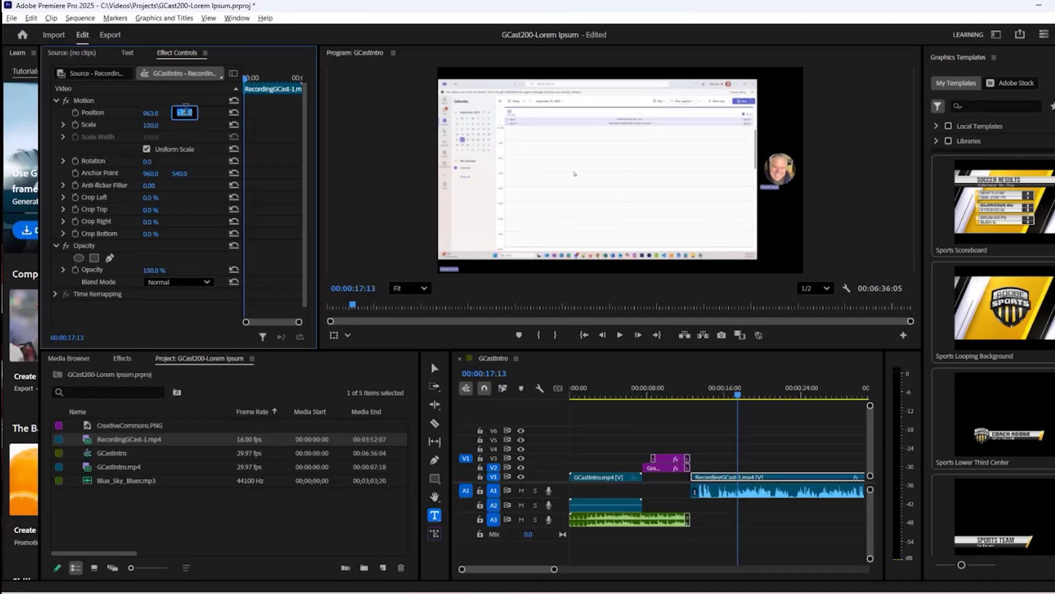
# Try enlarging the clip's scale, then restore it to 100.
pyautogui.click(160, 125)
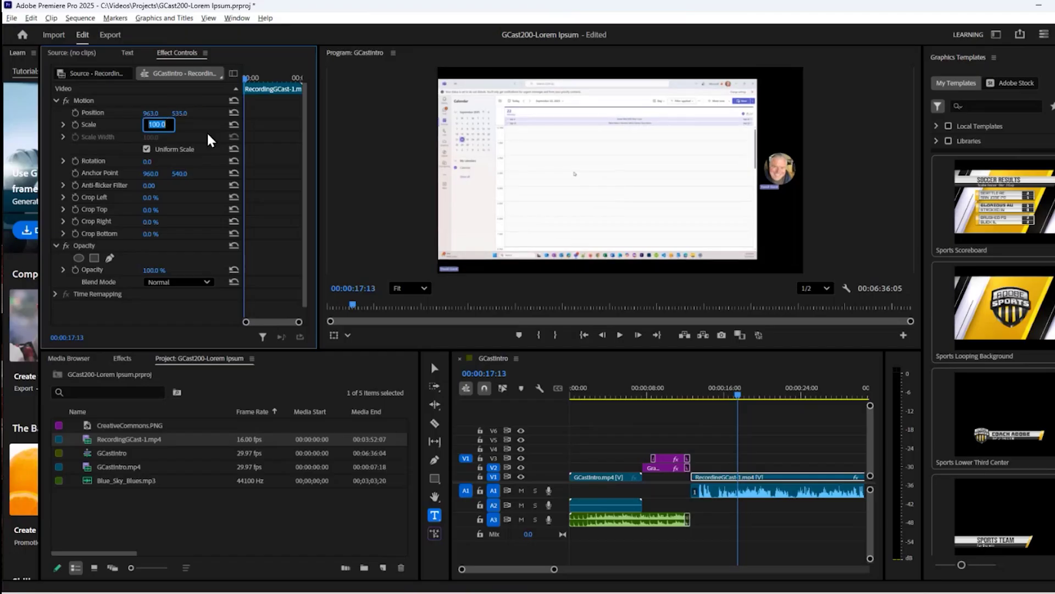
pyautogui.press('Up')
pyautogui.press('Up')
pyautogui.press('Up')
pyautogui.press('Up')
pyautogui.press('Up')
pyautogui.press('Up')
pyautogui.press('Up')
pyautogui.press('Up')
pyautogui.press('Up')
pyautogui.press('Up')
pyautogui.press('Up')
pyautogui.press('Up')
pyautogui.press('Up')
pyautogui.press('Up')
pyautogui.press('Up')
pyautogui.press('Up')
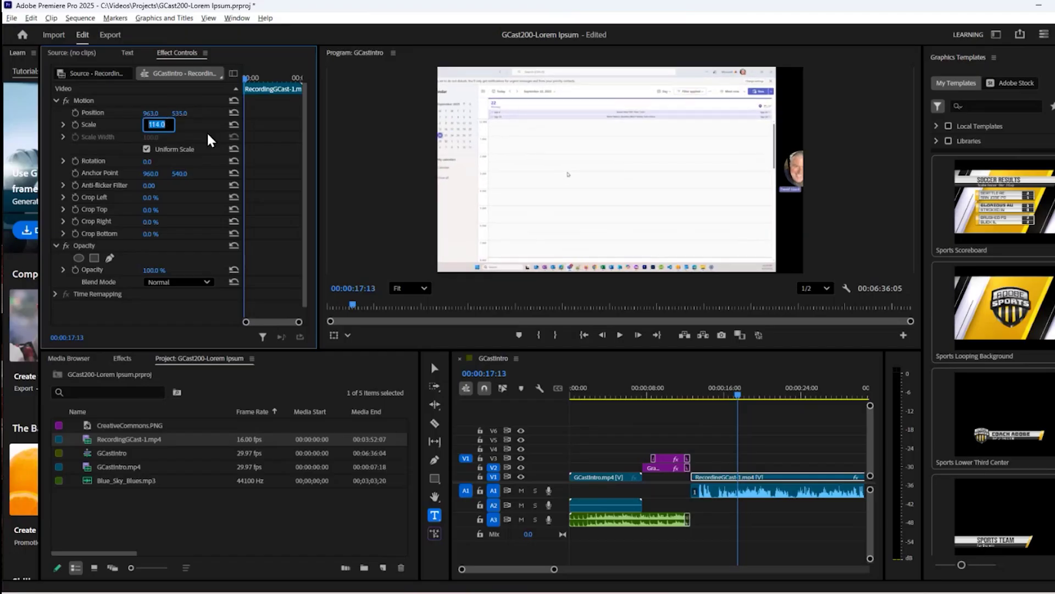
pyautogui.press('Up')
pyautogui.press('Up')
pyautogui.press('Up')
pyautogui.press('Up')
pyautogui.press('Up')
pyautogui.press('Up')
pyautogui.press('Up')
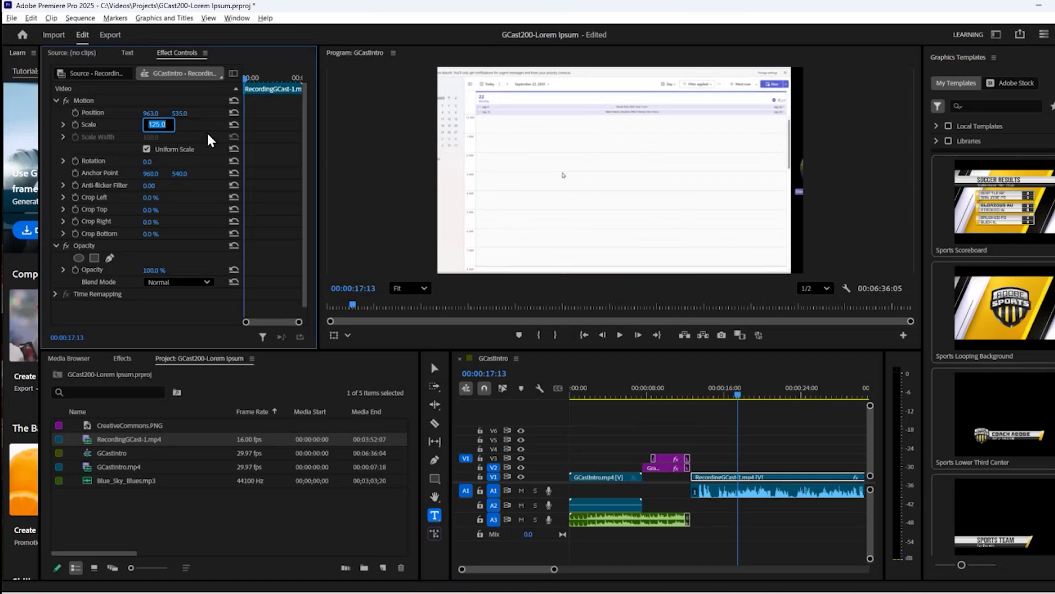
pyautogui.write('100')
pyautogui.press('Return')
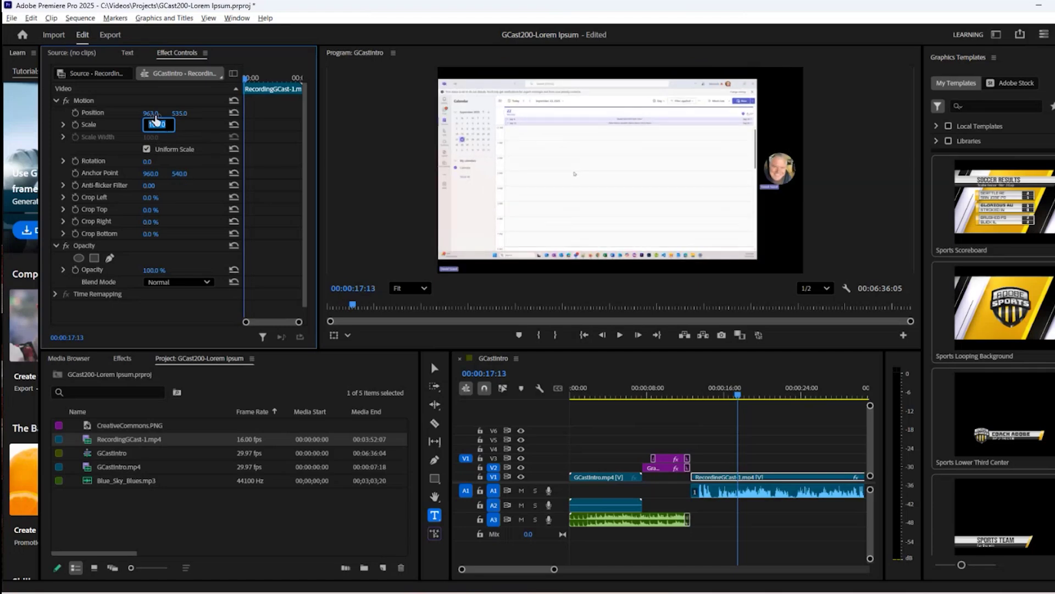
pyautogui.click(155, 112)
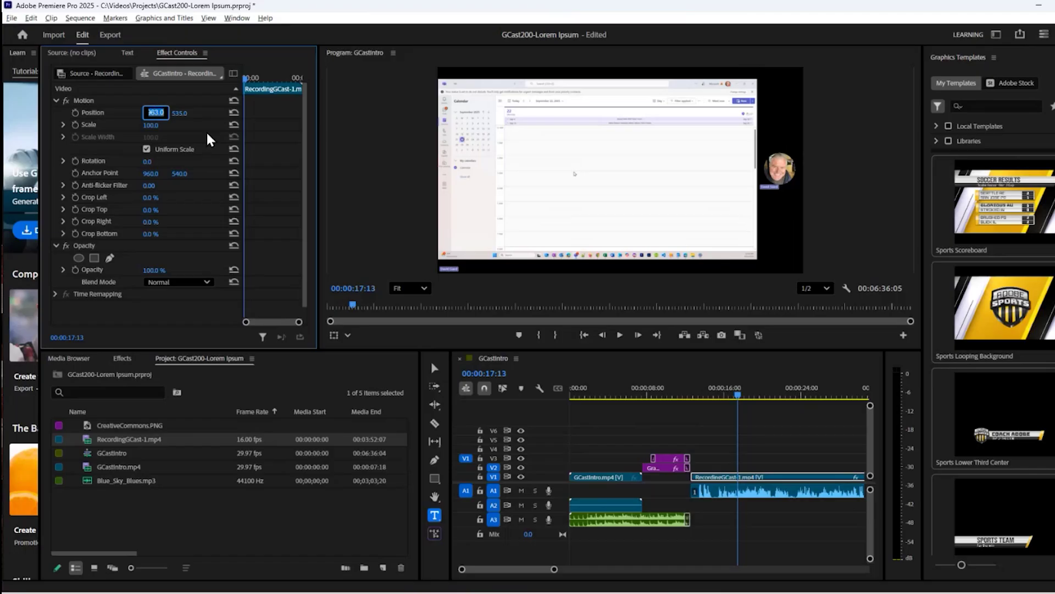
# Set the recording clip's Position to 1155, 562 and its Scale to 120.
pyautogui.write('1155')
pyautogui.press('Tab')
pyautogui.write('562')
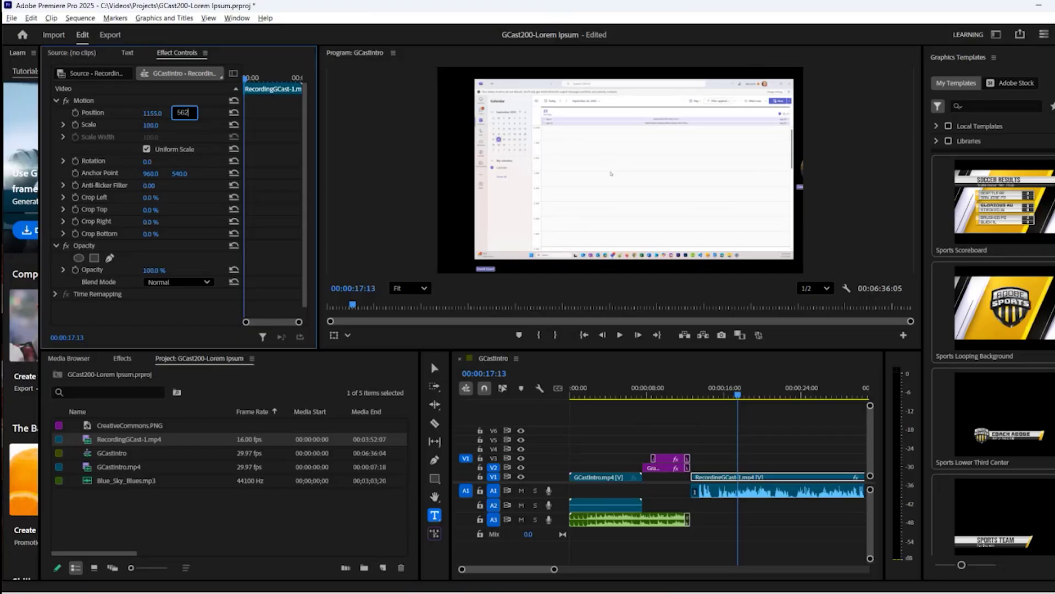
pyautogui.press('Tab')
pyautogui.hotkey('shift', 'Tab')
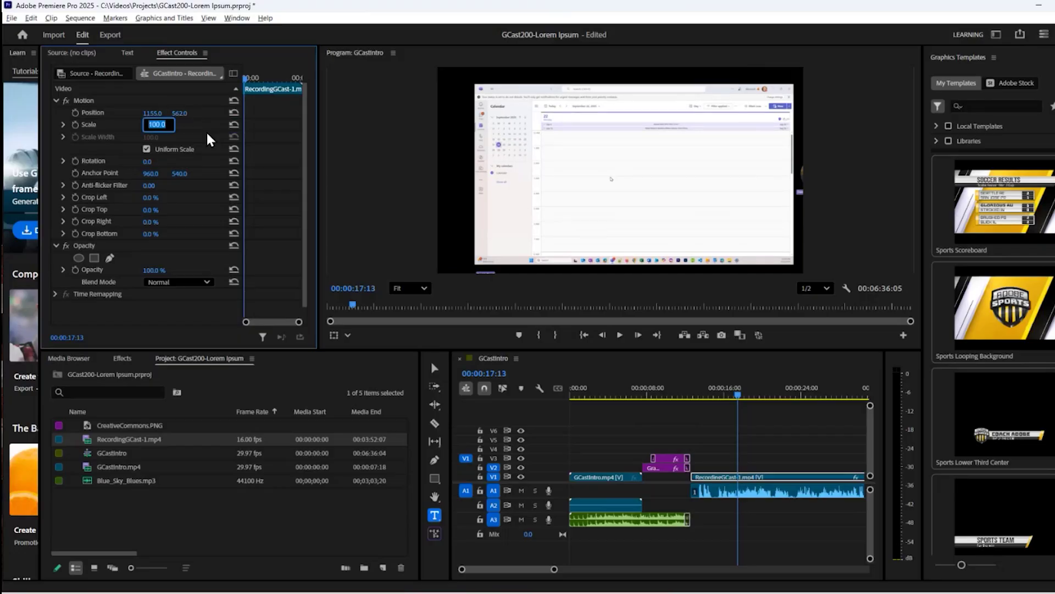
pyautogui.write('120')
pyautogui.press('Return')
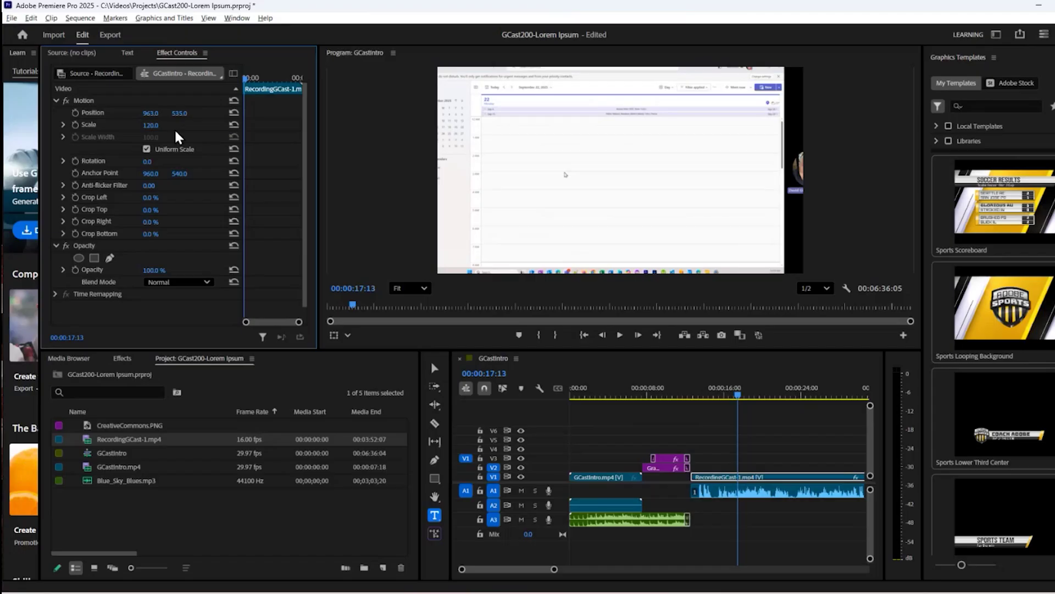
# Re-enter Position 1155, 562 and move the playhead to 00:00:09:20.
pyautogui.click(150, 113)
pyautogui.write('1155')
pyautogui.press('Tab')
pyautogui.write('562')
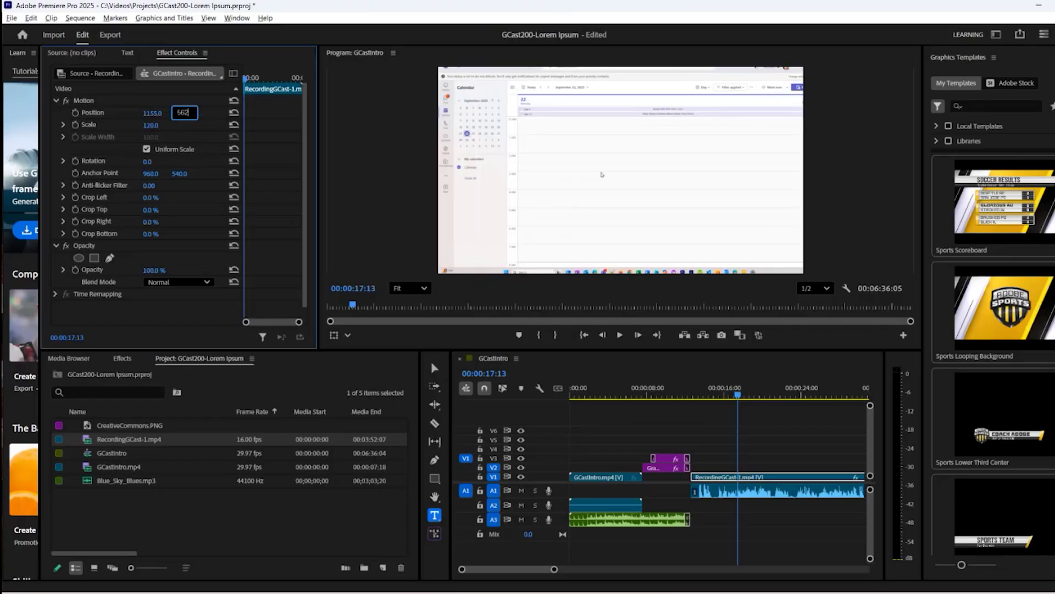
pyautogui.press('Tab')
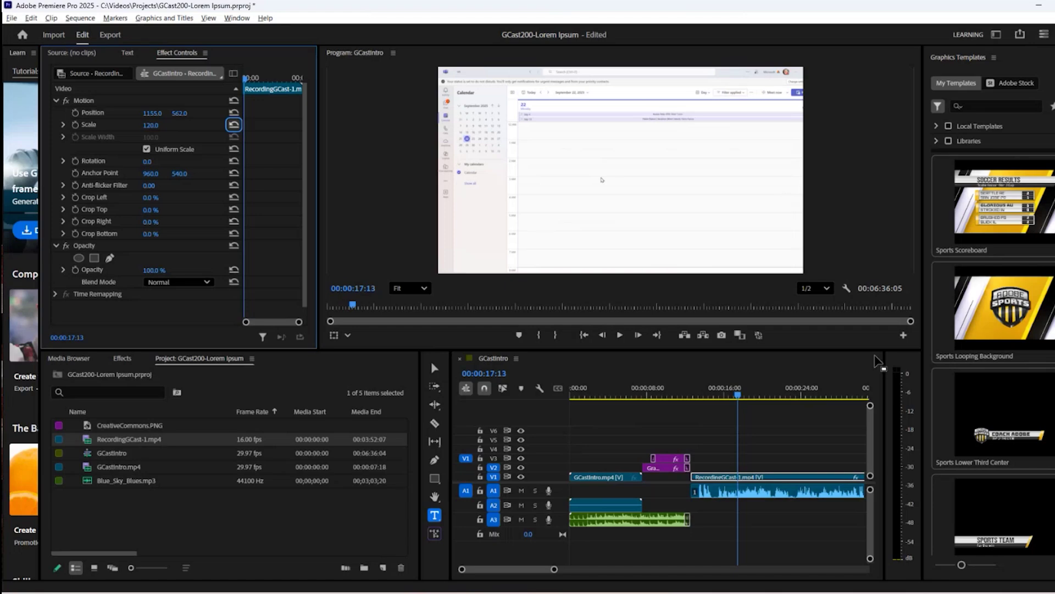
pyautogui.click(663, 398)
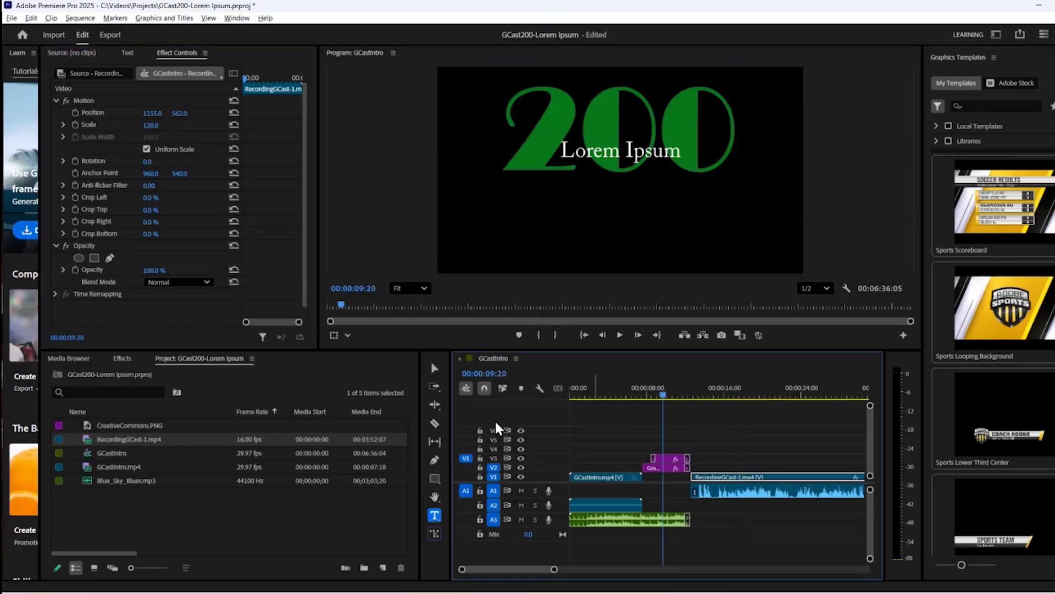
# In the export settings, rename the output file to GCast200-LoremIpsum.
pyautogui.click(110, 36)
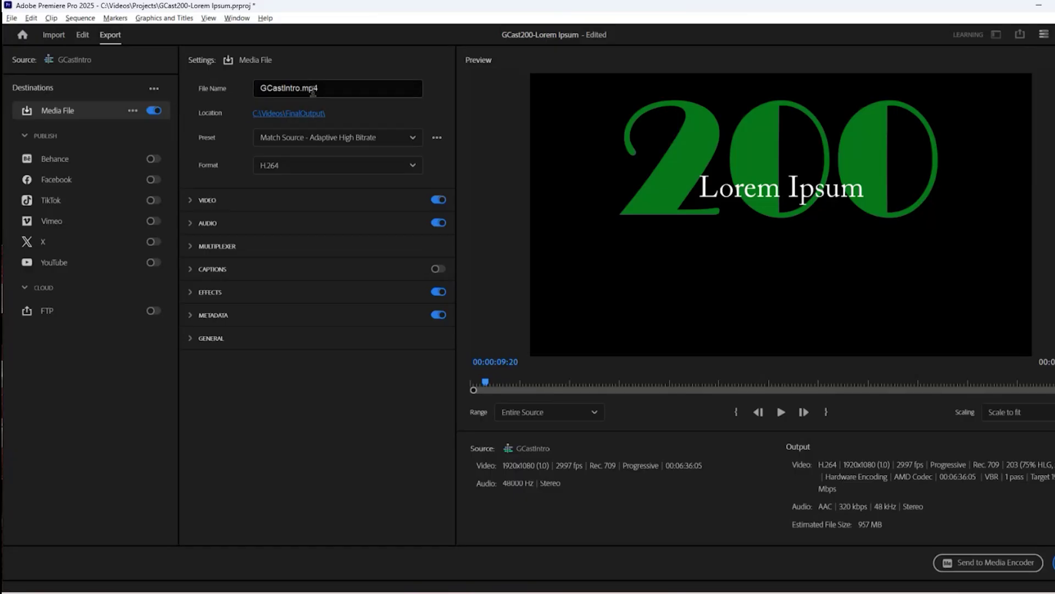
pyautogui.moveTo(325, 88); pyautogui.dragTo(205, 83)
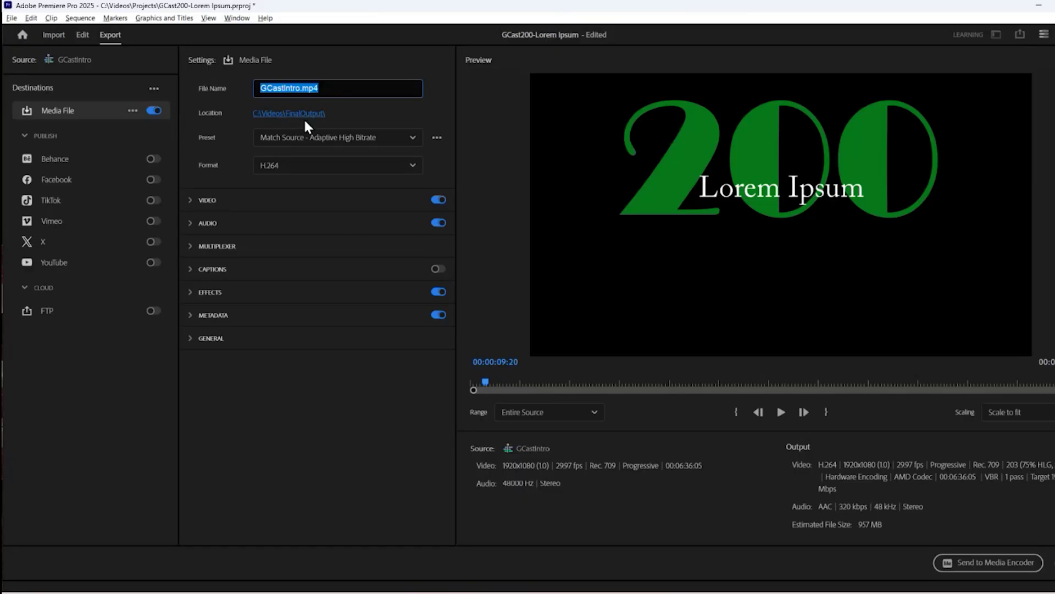
pyautogui.write('Ep:')
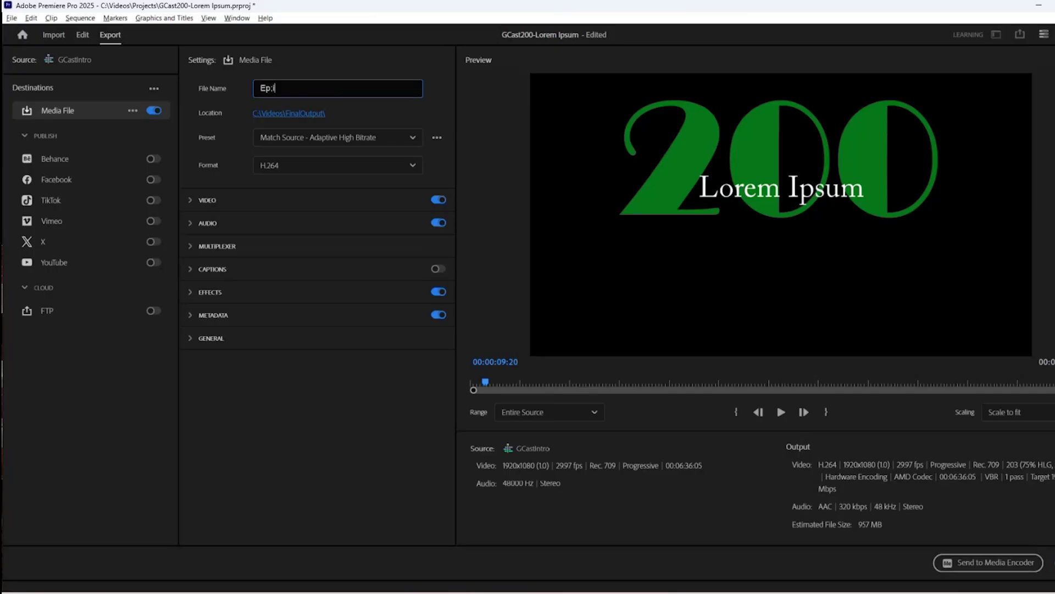
pyautogui.press('BackSpace')
pyautogui.press('BackSpace')
pyautogui.write('pisod')
pyautogui.press('BackSpace')
pyautogui.press('BackSpace')
pyautogui.press('BackSpace')
pyautogui.press('BackSpace')
pyautogui.press('BackSpace')
pyautogui.press('BackSpace')
pyautogui.write('TF')
pyautogui.write('200')
pyautogui.press('BackSpace')
pyautogui.press('BackSpace')
pyautogui.press('BackSpace')
pyautogui.press('BackSpace')
pyautogui.press('BackSpace')
pyautogui.write('GCast200-LoremIpsum')
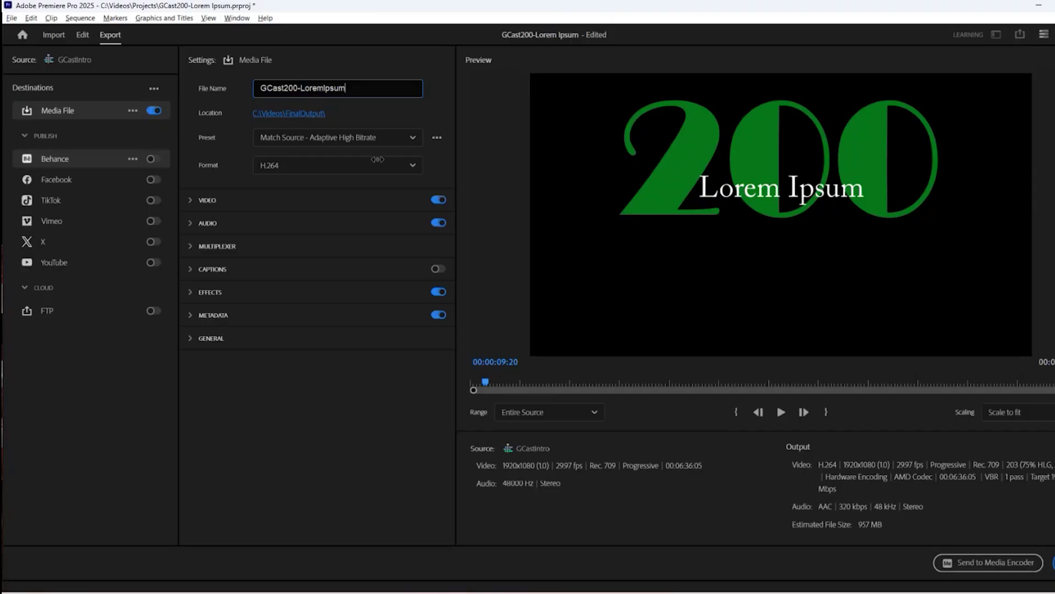
pyautogui.click(82, 35)
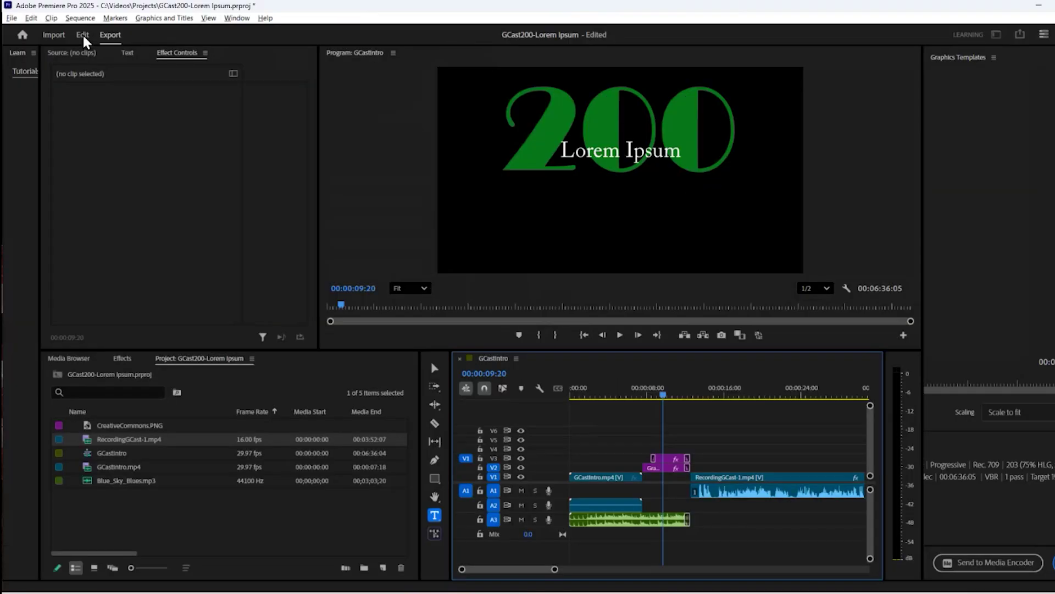
# Move the playhead to 00:00:02:26 and select GCastIntro.mp4 in the Project panel.
pyautogui.click(597, 394)
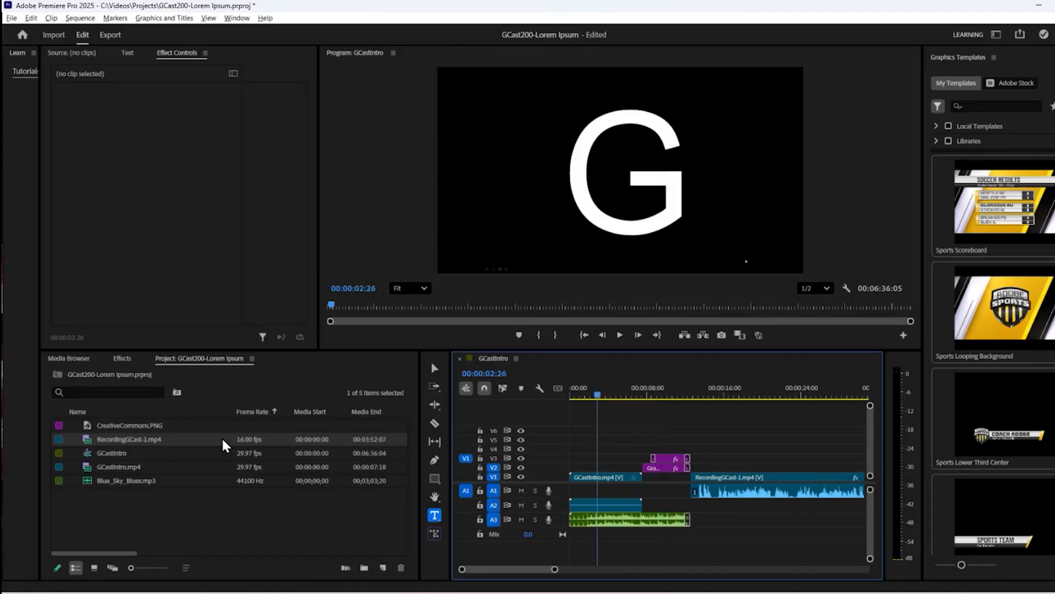
pyautogui.click(121, 471)
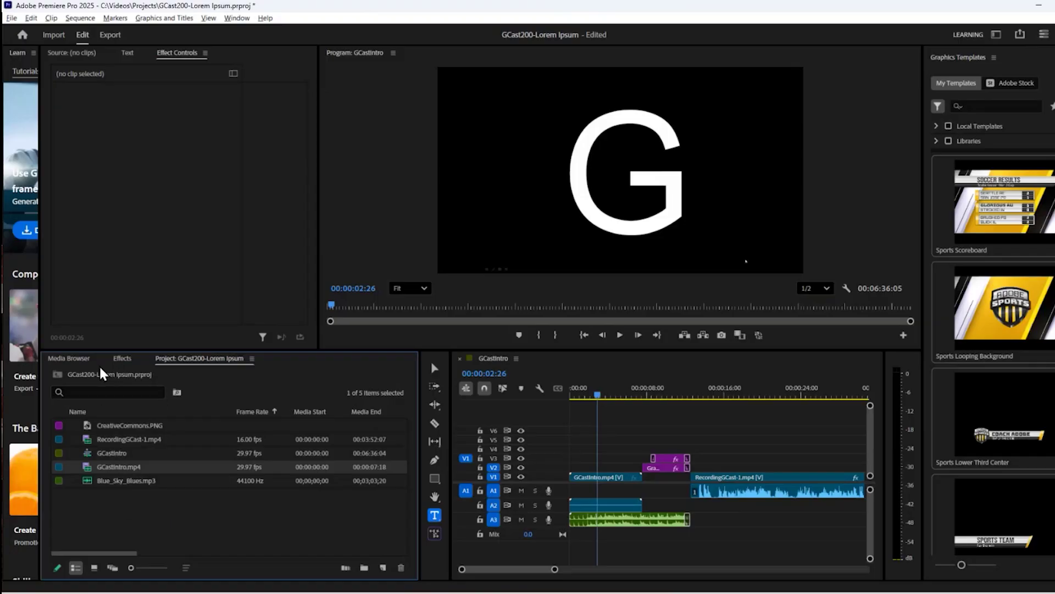
pyautogui.click(68, 359)
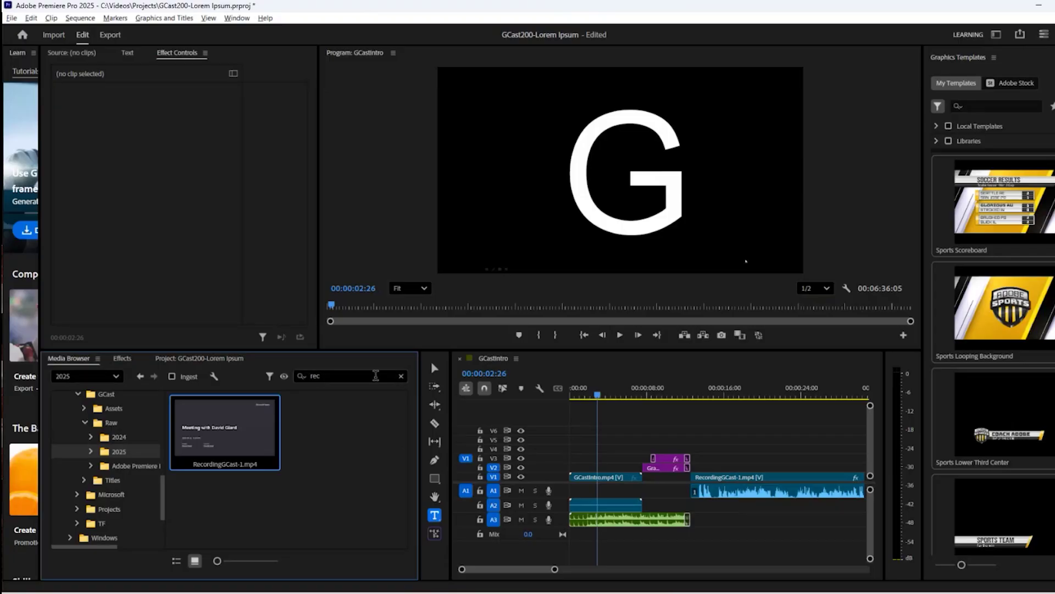
pyautogui.click(340, 376)
pyautogui.click(97, 407)
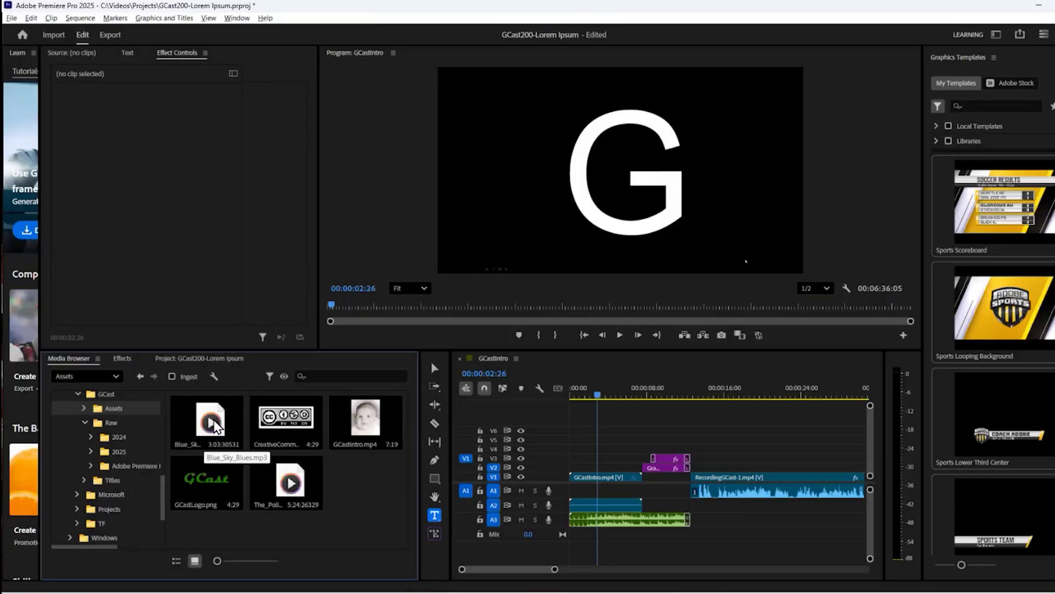
pyautogui.click(366, 428)
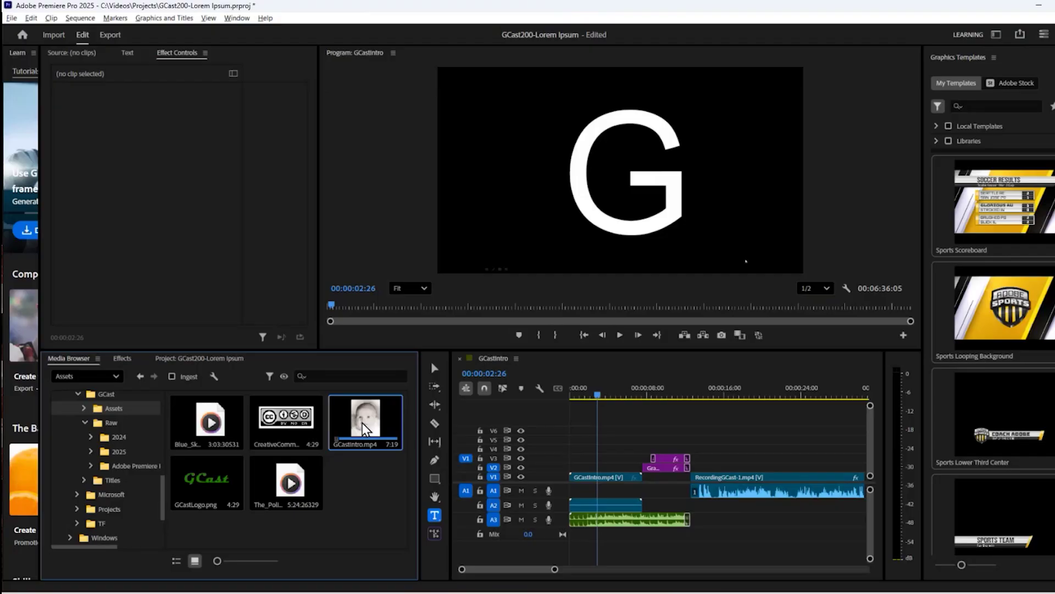
pyautogui.rightClick(362, 423)
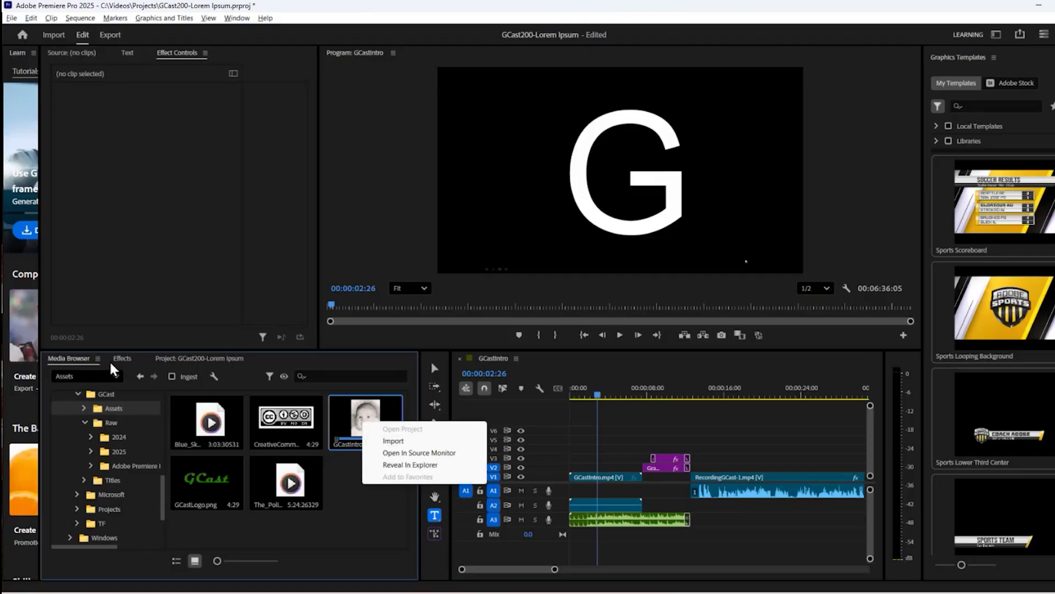
pyautogui.click(326, 365)
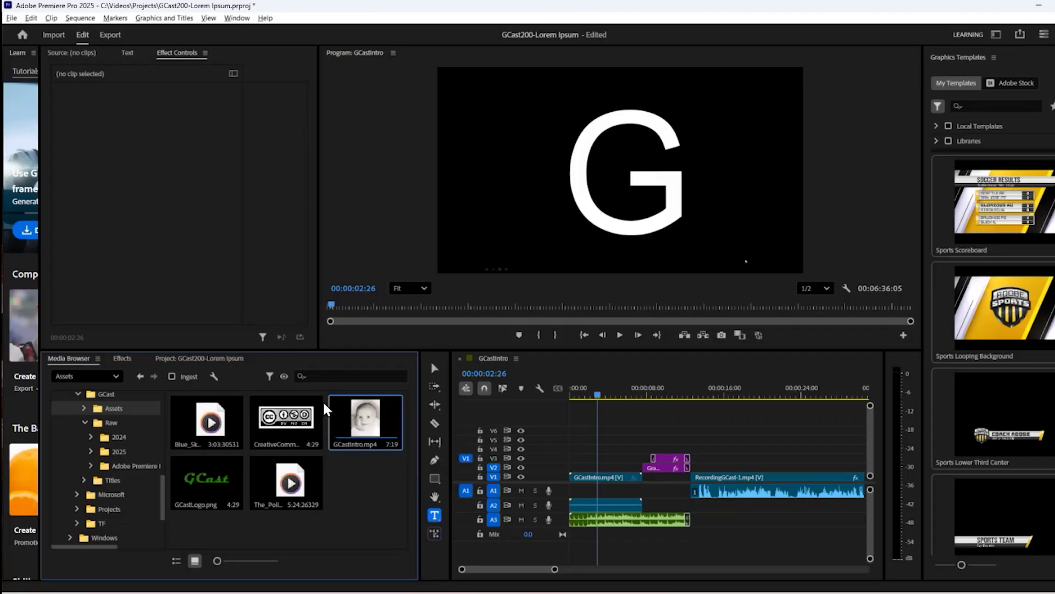
pyautogui.click(296, 424)
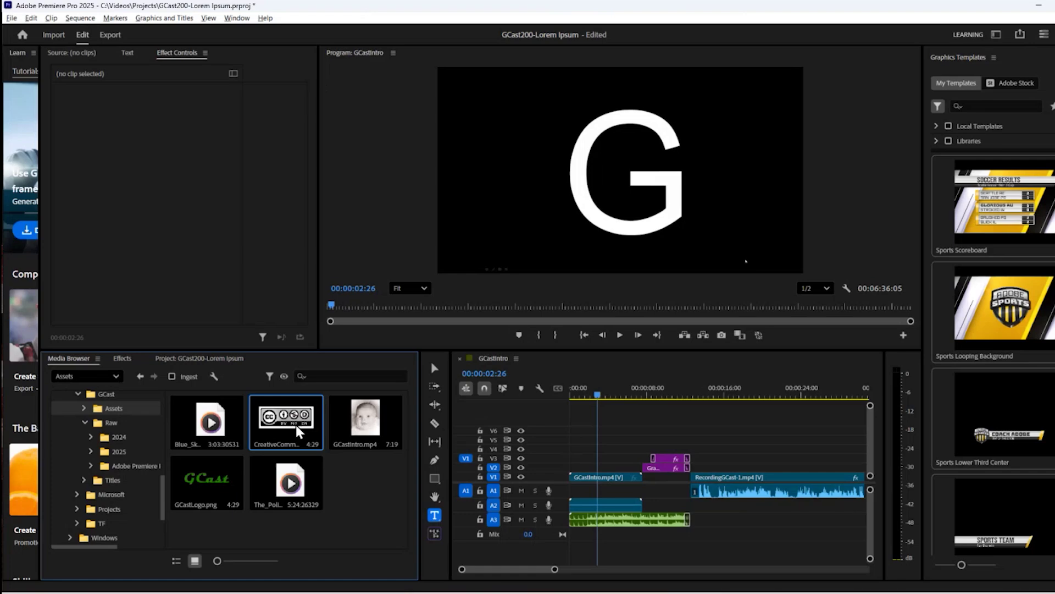
pyautogui.click(212, 427)
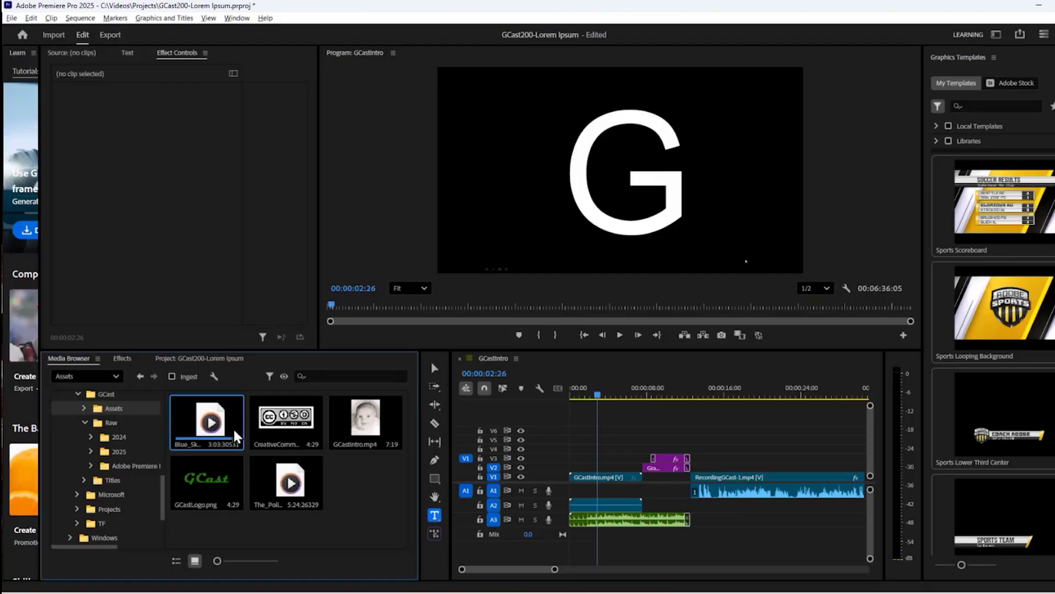
pyautogui.click(302, 416)
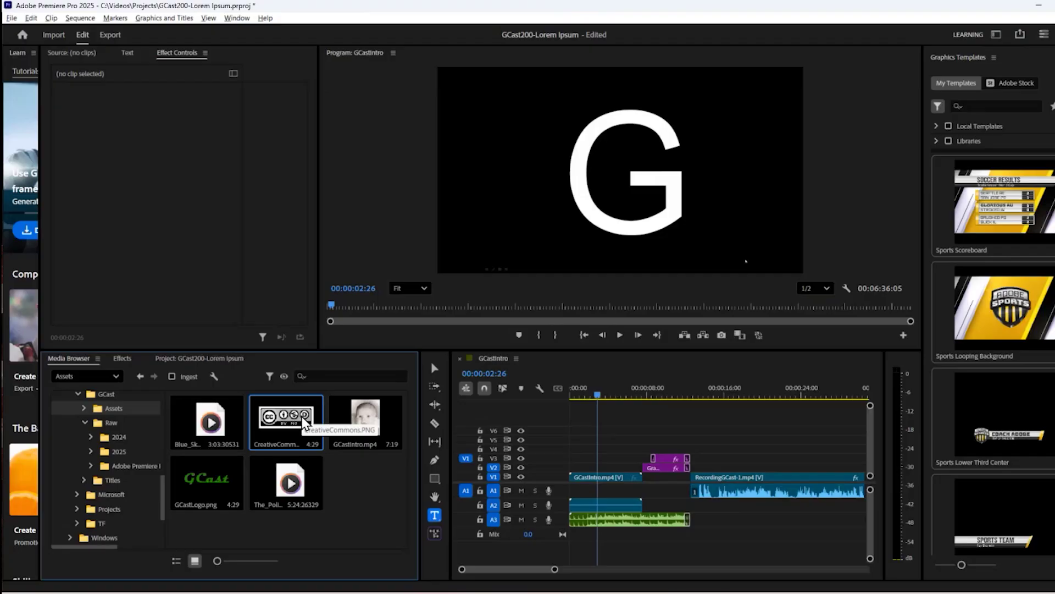
pyautogui.click(209, 407)
# Jump to the sequence end and review the closing credits, then place GCastIntro.mp4 after them.
pyautogui.click(649, 401)
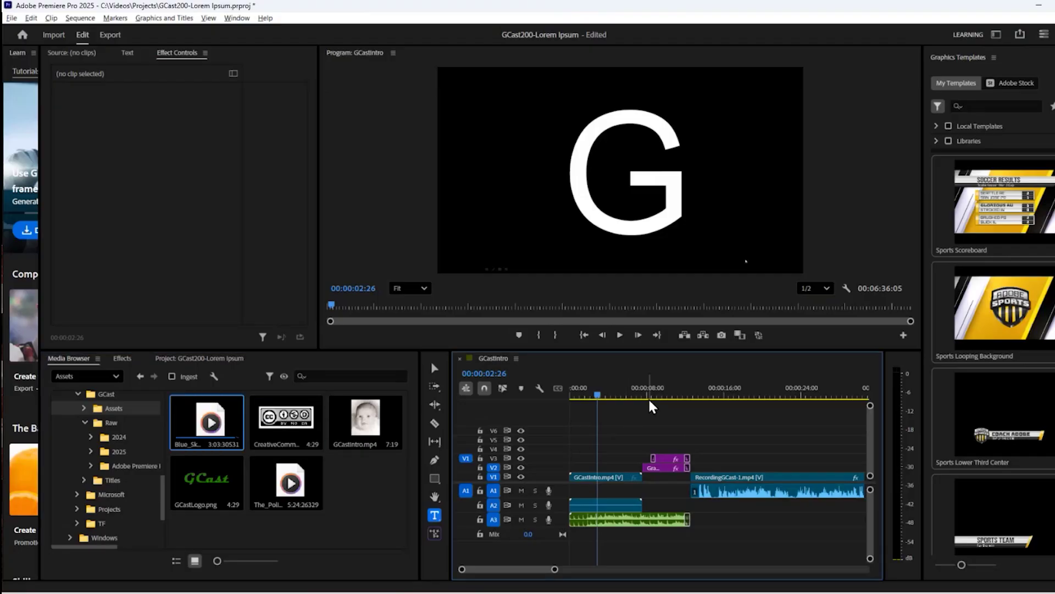
pyautogui.click(654, 395)
pyautogui.press('End')
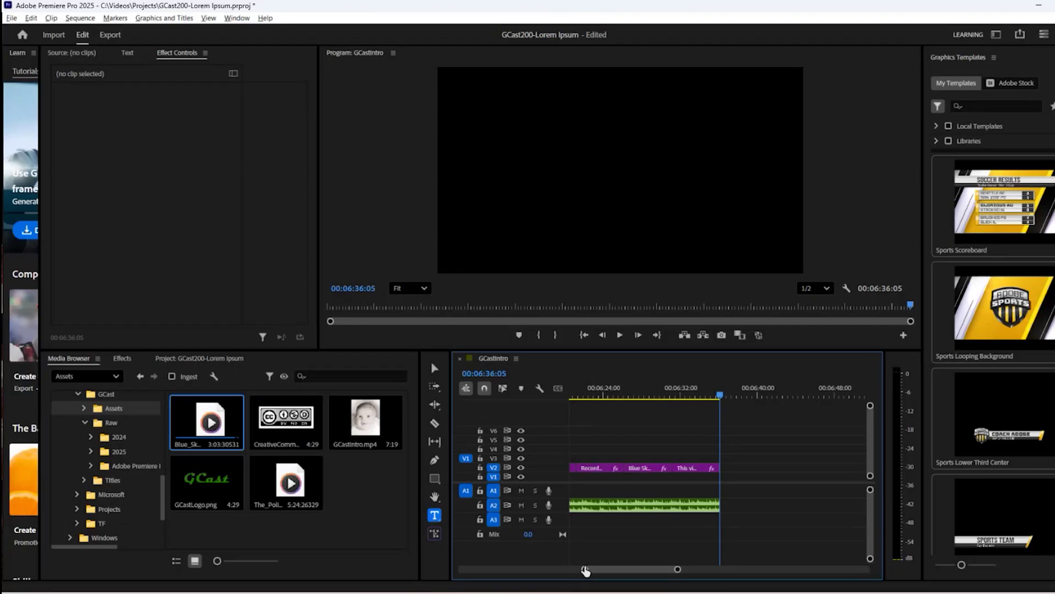
pyautogui.moveTo(584, 571); pyautogui.dragTo(567, 571)
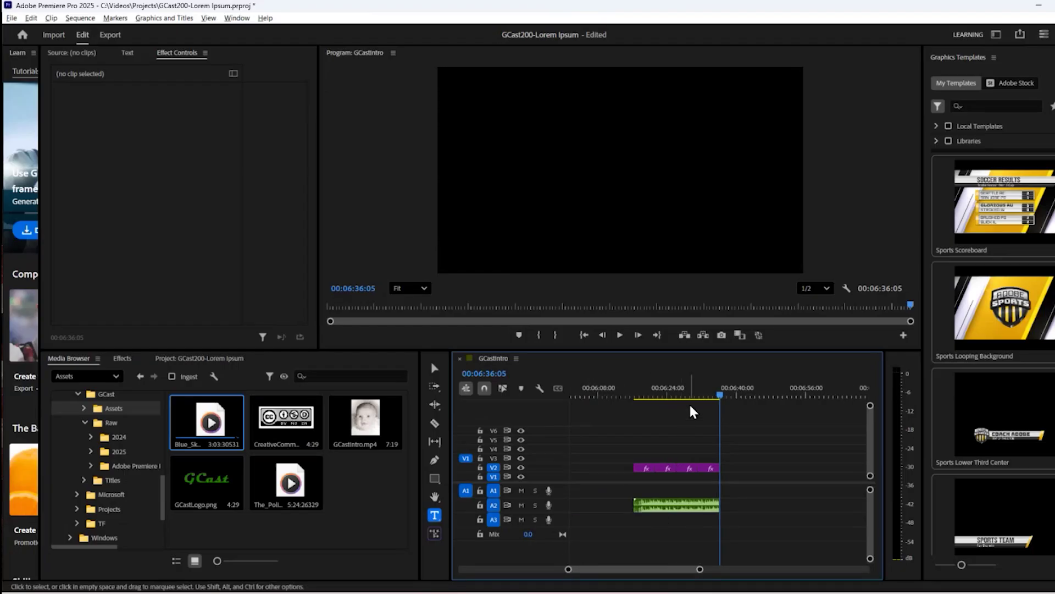
pyautogui.click(690, 389)
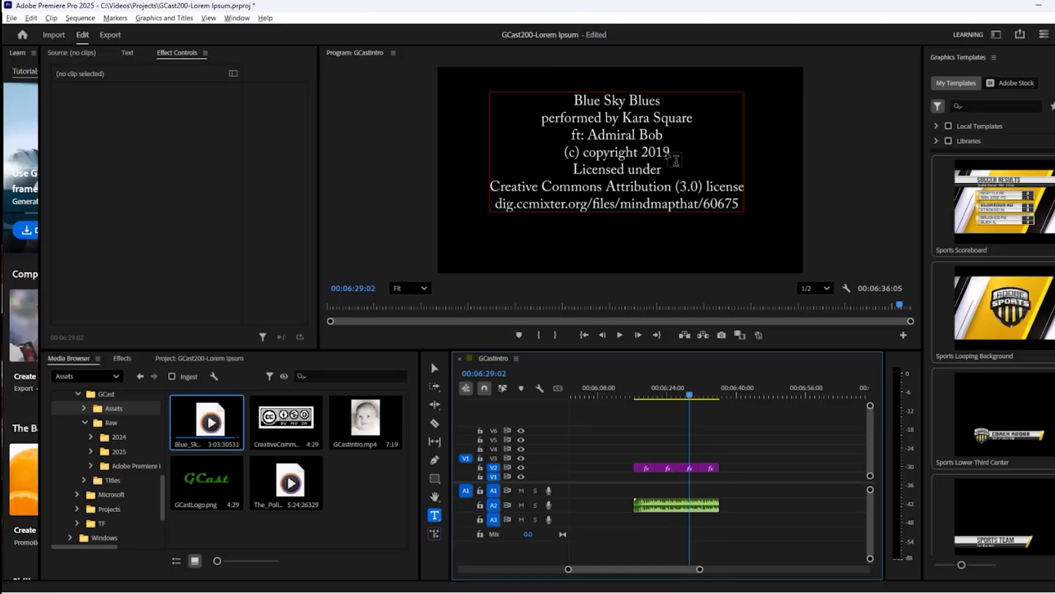
pyautogui.click(710, 392)
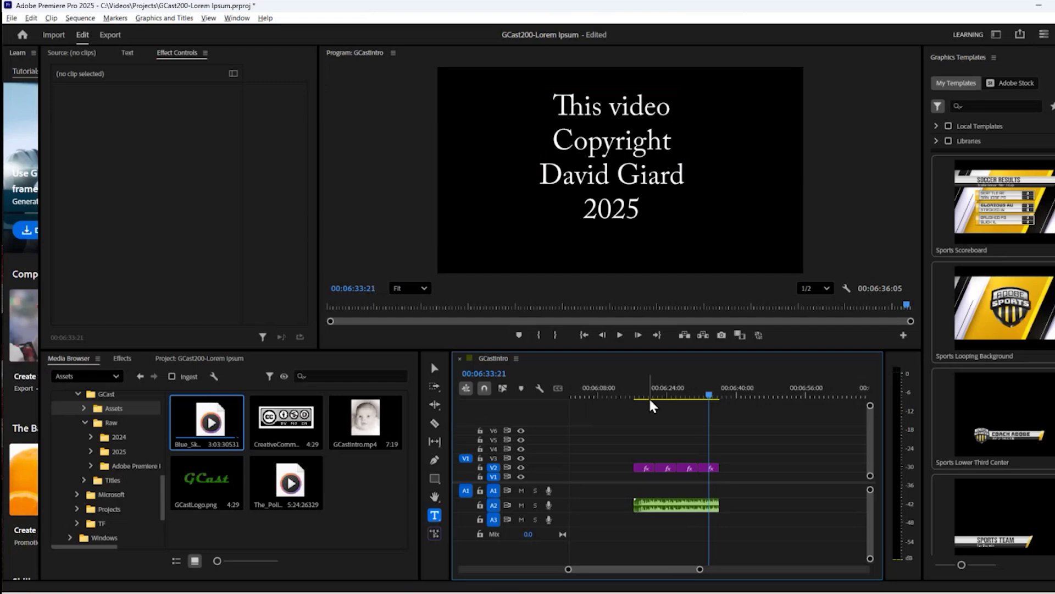
pyautogui.click(727, 391)
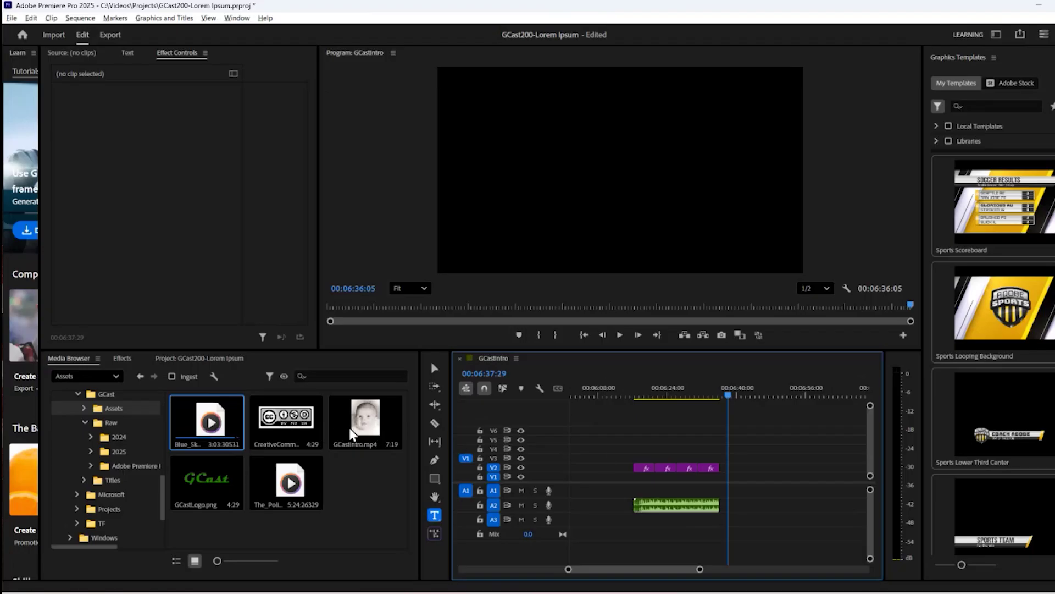
pyautogui.moveTo(349, 427); pyautogui.dragTo(742, 479)
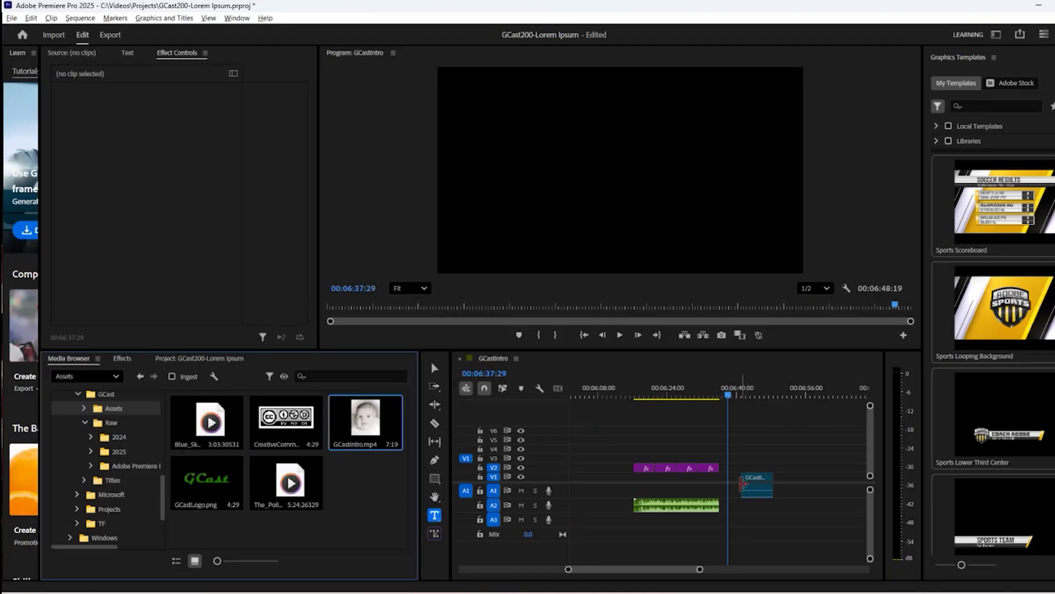
# Play back the newly placed intro clip at the end of the sequence.
pyautogui.click(743, 395)
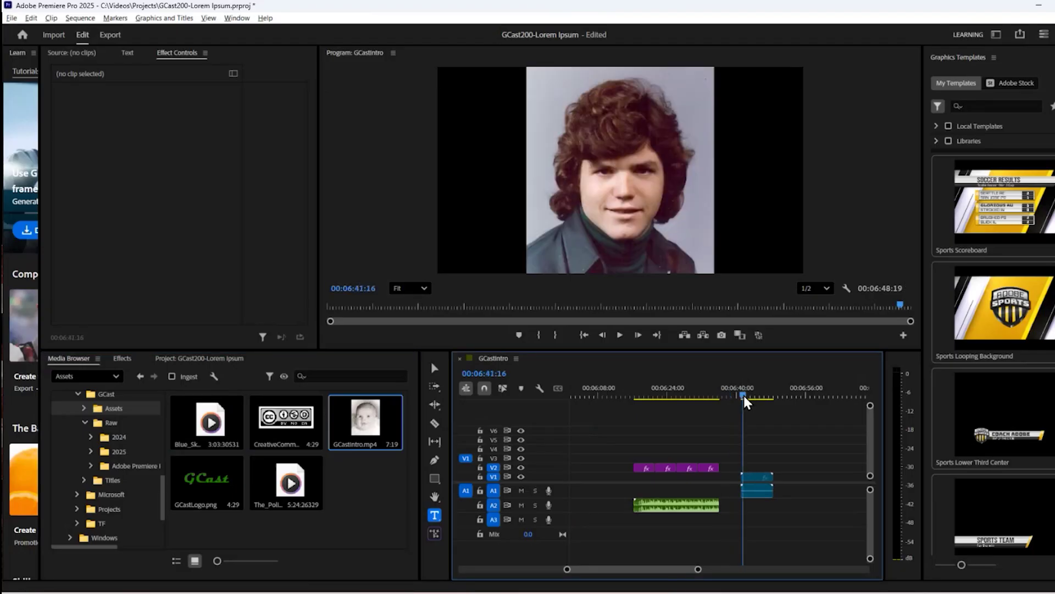
pyautogui.click(619, 335)
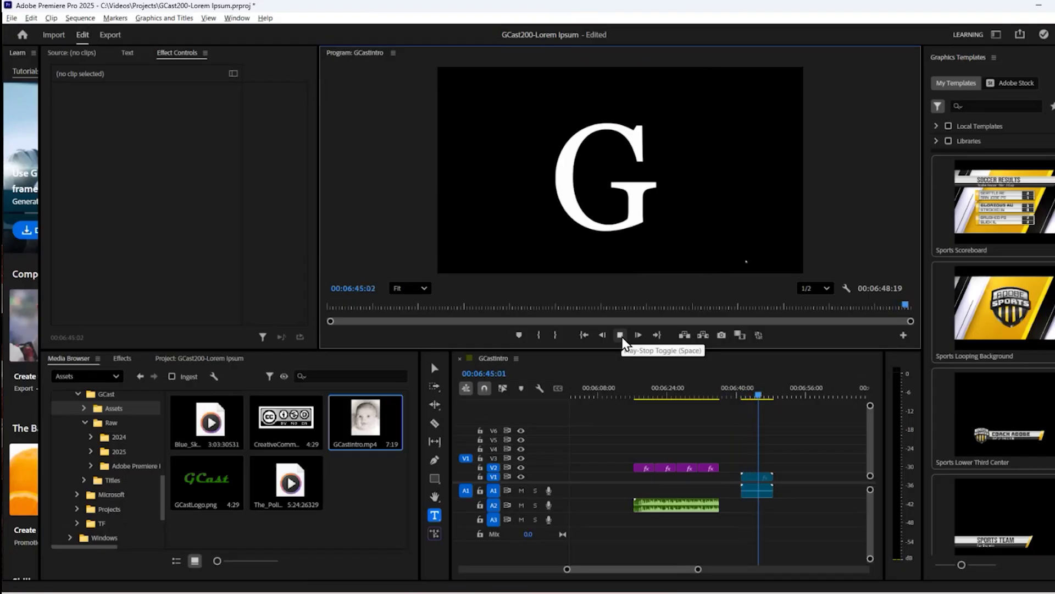
pyautogui.click(621, 335)
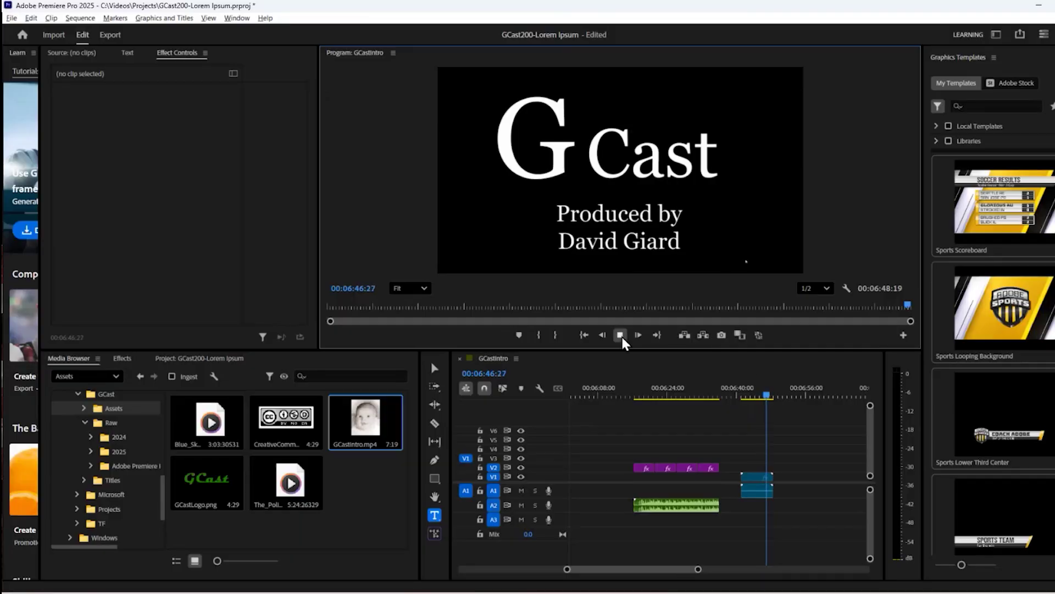
# Delete the intro clip and move the playhead to 06:14:01, ahead of the credits.
pyautogui.click(754, 477)
pyautogui.press('Delete')
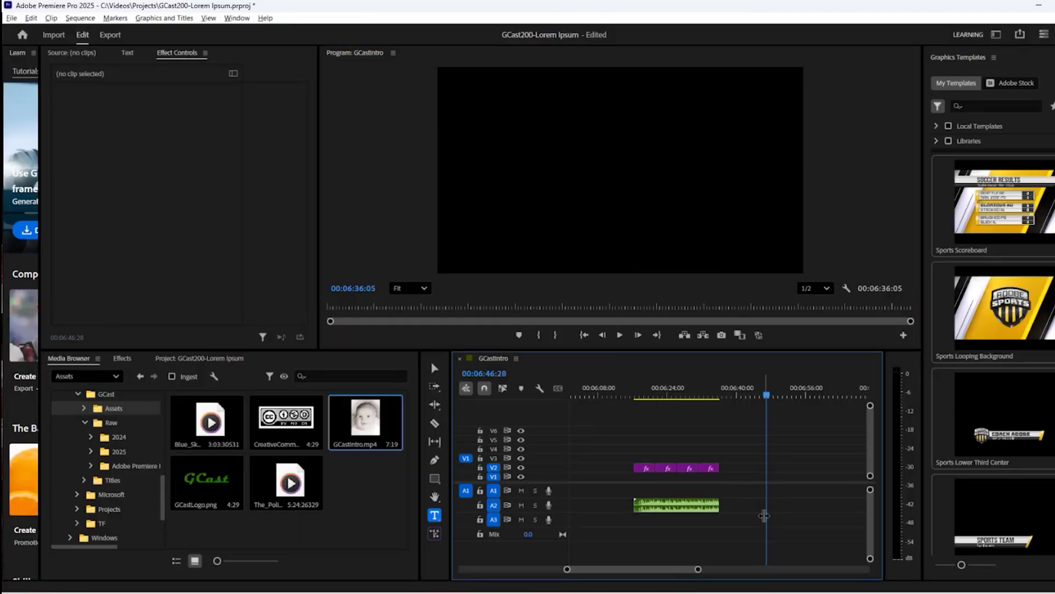
pyautogui.click(669, 395)
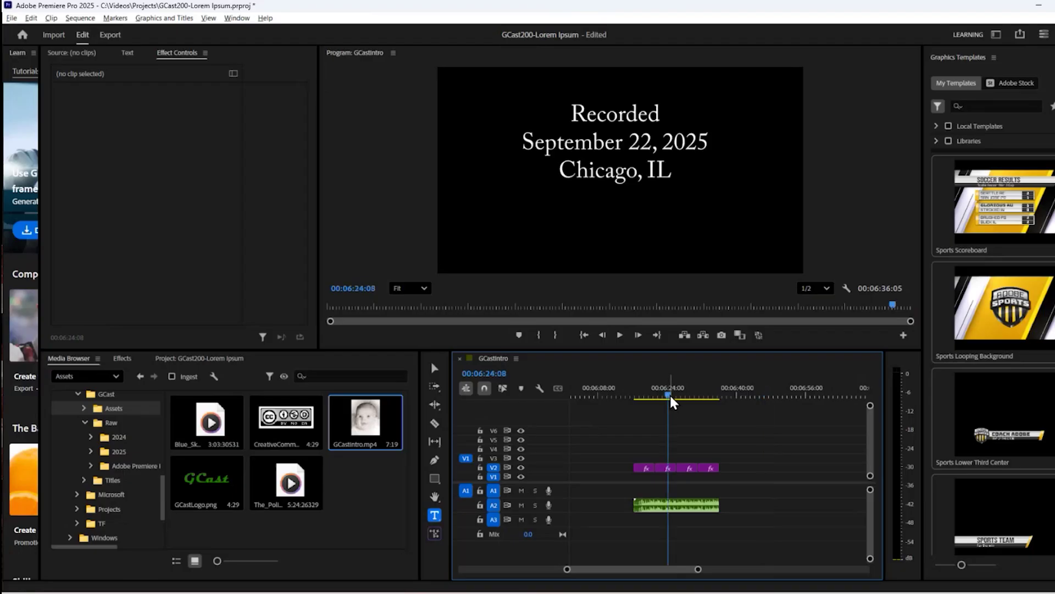
pyautogui.click(624, 395)
# Create a 'hello world' text title in the video frame and shift its clip earlier.
pyautogui.click(434, 515)
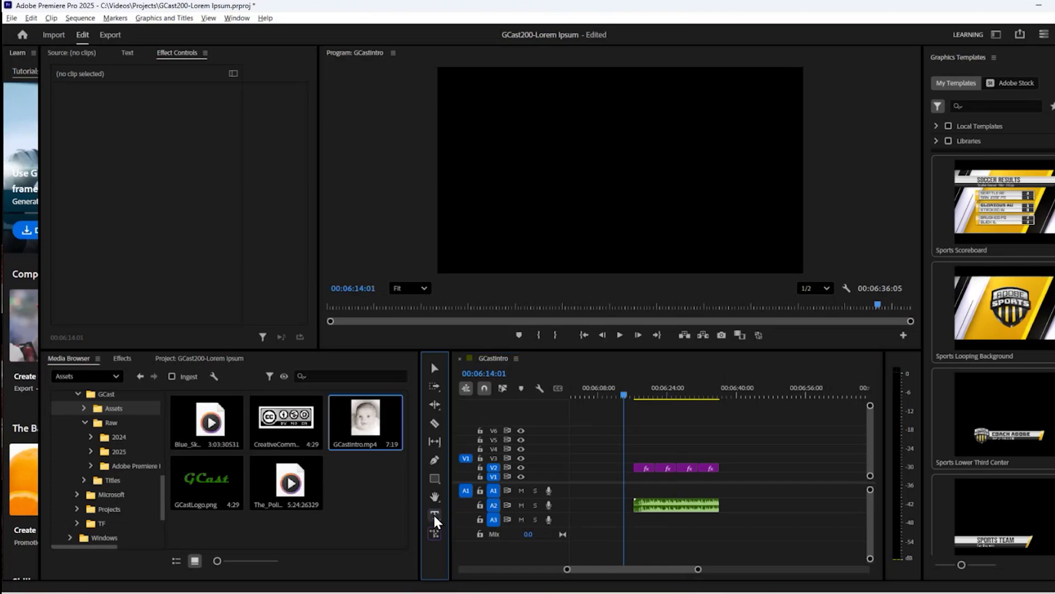
pyautogui.click(604, 422)
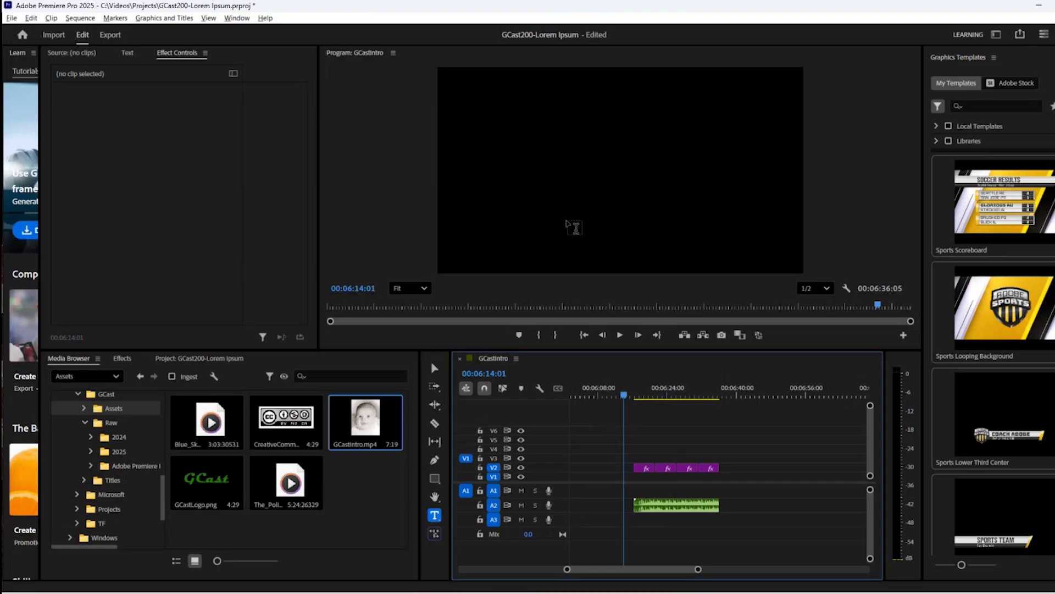
pyautogui.click(575, 220)
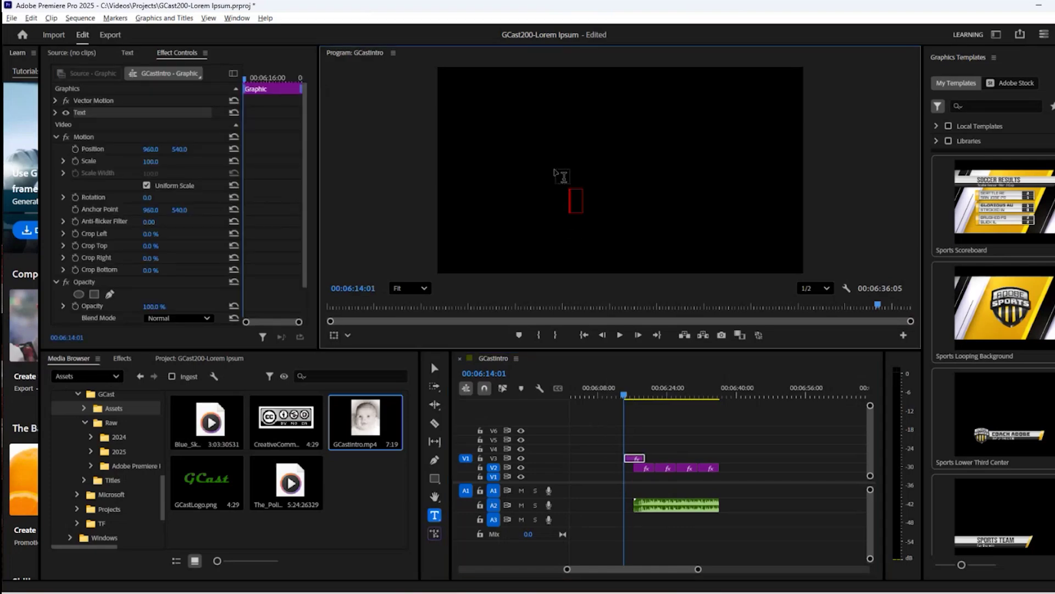
pyautogui.write('hello wor')
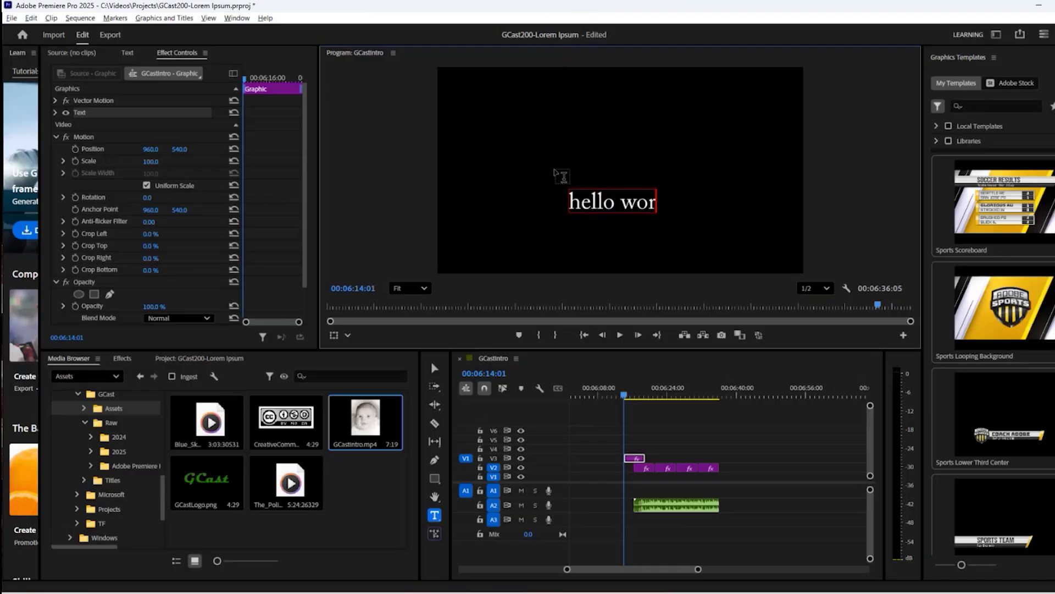
pyautogui.write('ld')
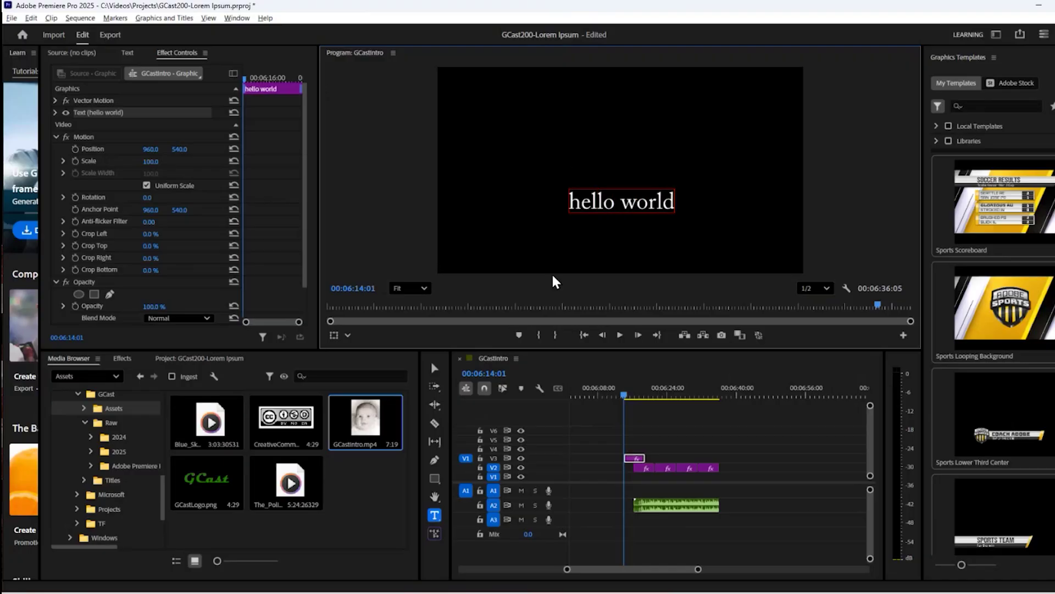
pyautogui.moveTo(634, 458); pyautogui.dragTo(612, 458)
# Scale the hello world title to 134 and raise its vertical position to 445.
pyautogui.click(610, 395)
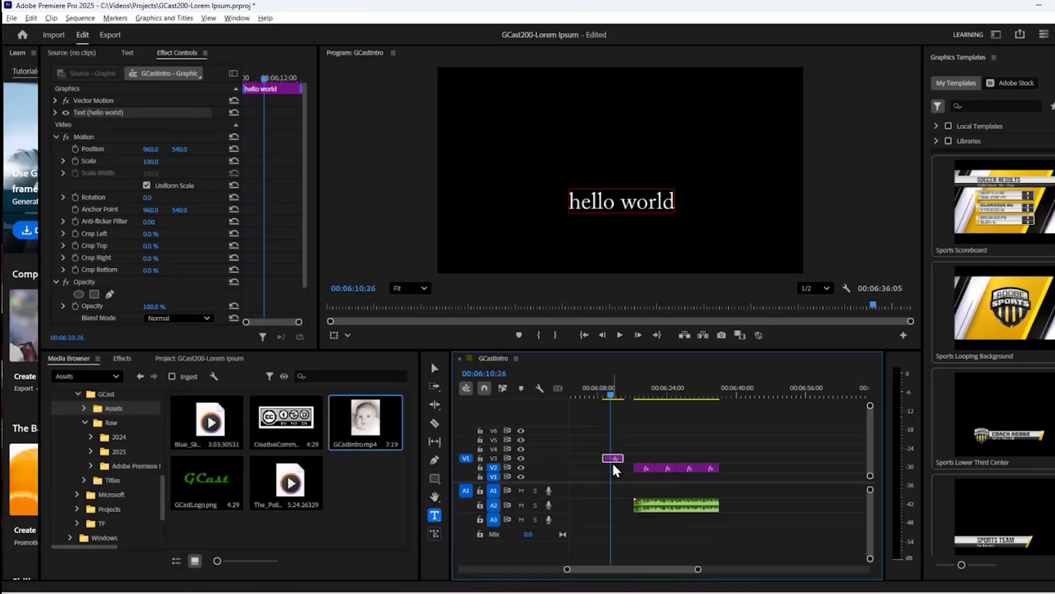
pyautogui.hotkey('shift', '5')
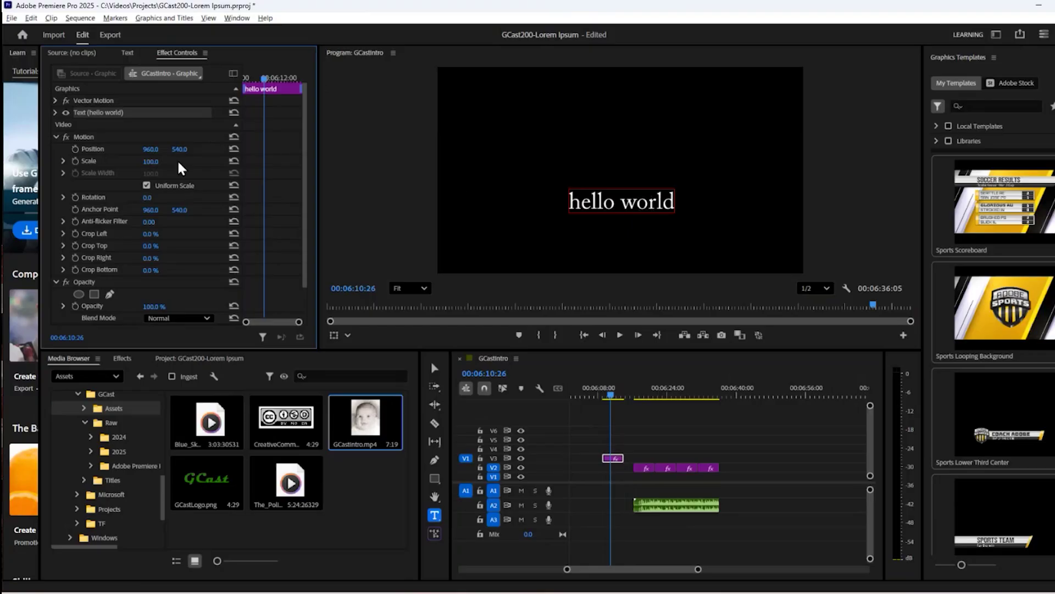
pyautogui.click(151, 161)
pyautogui.press('Up')
pyautogui.press('Up')
pyautogui.press('Up')
pyautogui.press('Up')
pyautogui.press('Up')
pyautogui.press('Up')
pyautogui.press('Up')
pyautogui.press('Up')
pyautogui.press('Up')
pyautogui.press('Up')
pyautogui.press('Up')
pyautogui.press('Up')
pyautogui.press('Up')
pyautogui.press('Up')
pyautogui.press('Up')
pyautogui.press('Up')
pyautogui.press('Up')
pyautogui.press('Up')
pyautogui.press('Up')
pyautogui.press('Up')
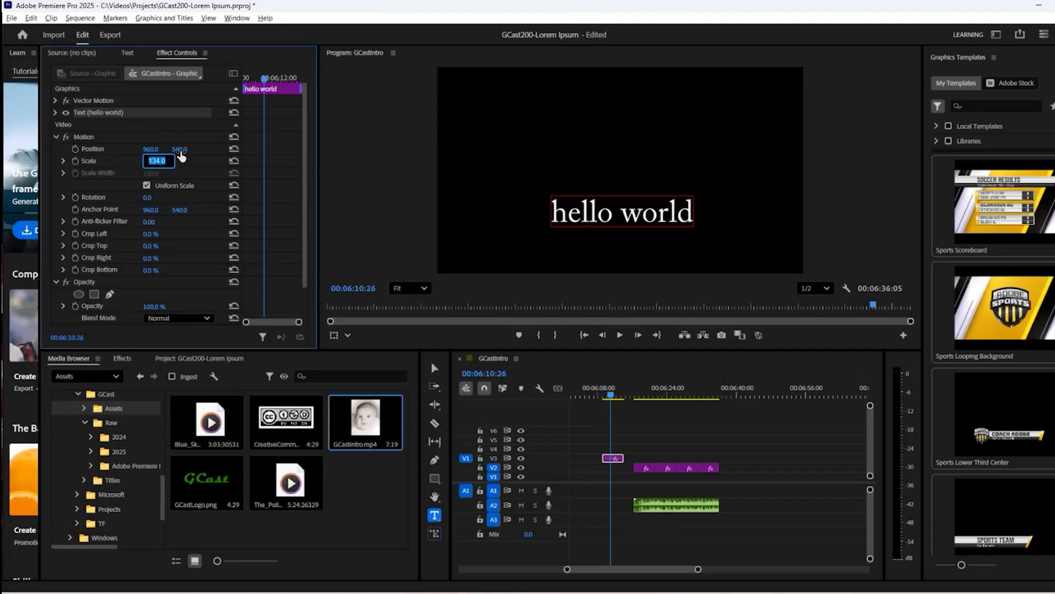
pyautogui.click(189, 149)
pyautogui.press('Down')
pyautogui.press('Down')
pyautogui.press('Down')
pyautogui.press('Down')
pyautogui.press('Down')
pyautogui.press('Down')
pyautogui.press('Down')
pyautogui.press('Down')
pyautogui.press('Down')
pyautogui.press('Down')
pyautogui.press('Down')
pyautogui.press('Down')
pyautogui.press('Down')
pyautogui.press('Down')
pyautogui.press('Down')
pyautogui.press('Down')
pyautogui.press('Down')
pyautogui.press('Down')
pyautogui.press('Down')
pyautogui.press('Down')
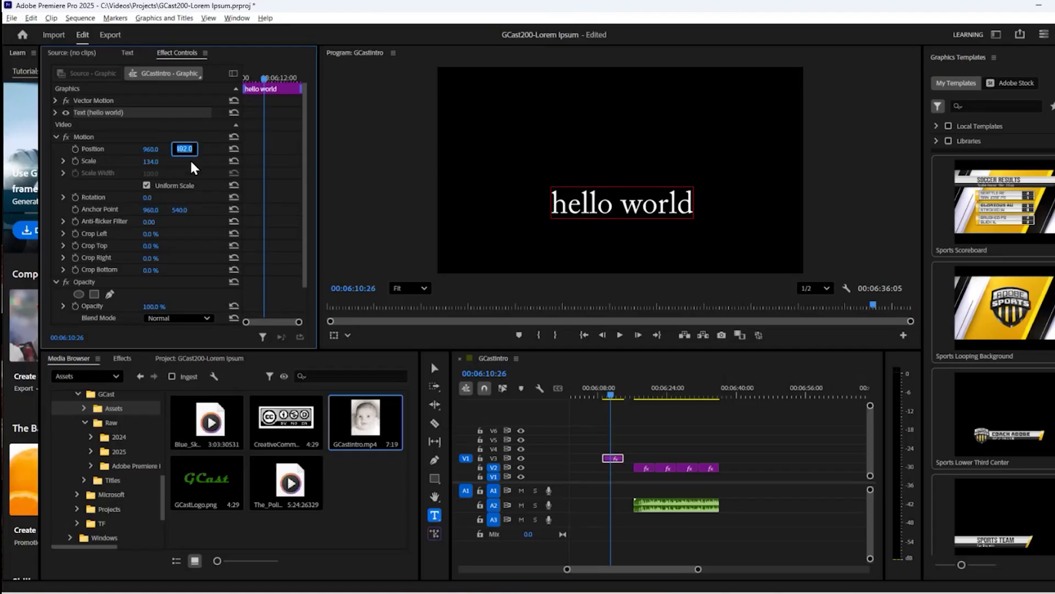
pyautogui.press('Down')
pyautogui.press('Down')
pyautogui.press('Down')
pyautogui.press('Down')
pyautogui.press('Down')
pyautogui.press('Down')
pyautogui.press('Down')
pyautogui.press('Down')
pyautogui.press('Down')
pyautogui.press('Down')
pyautogui.press('Down')
pyautogui.press('Down')
pyautogui.press('Down')
pyautogui.press('Down')
pyautogui.press('Down')
pyautogui.press('Down')
pyautogui.press('Down')
pyautogui.press('Down')
pyautogui.press('Down')
pyautogui.press('Down')
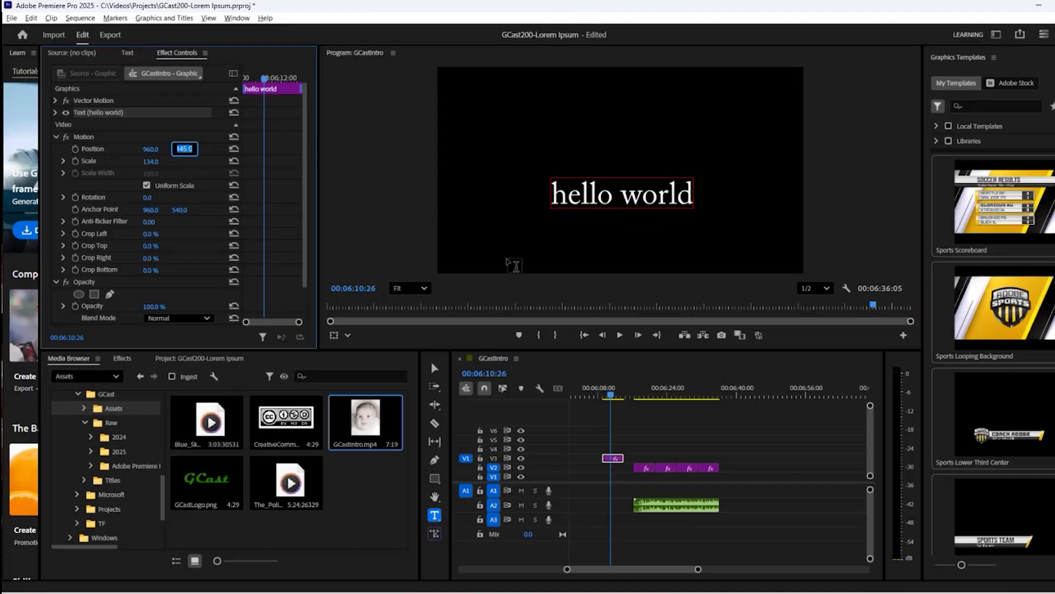